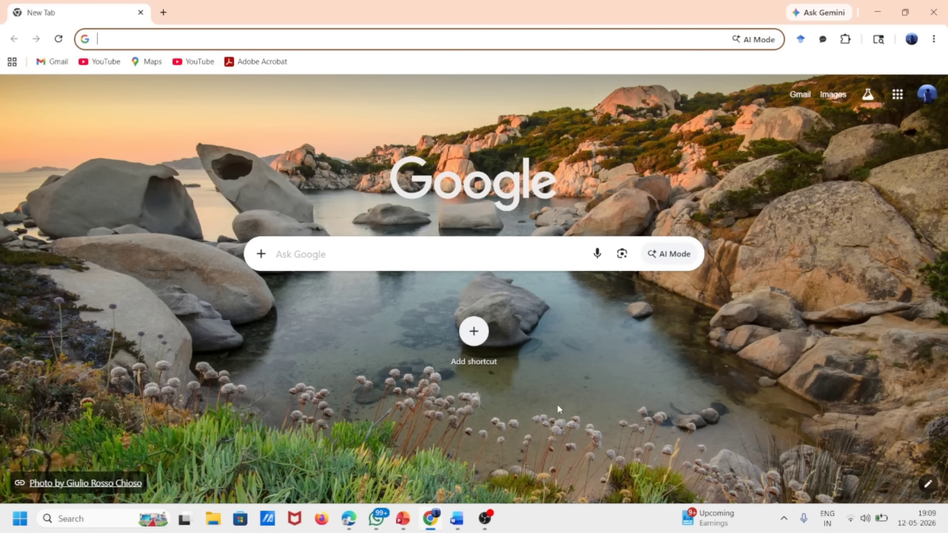
Step: Search the web for "samarth portal admission" and log in to the Assam State Higher Education Admission Portal
{"action": "type", "text": "samarth portal"}
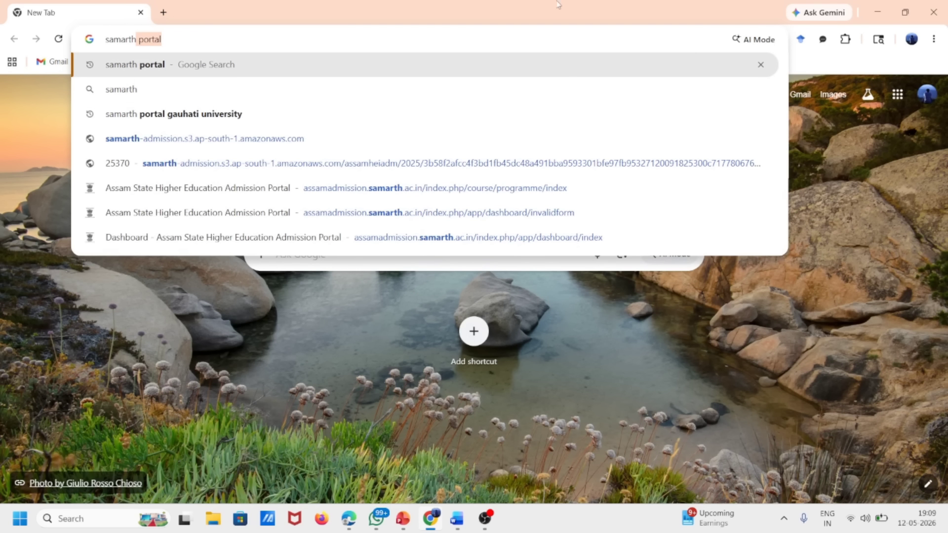
{"action": "left_click", "coordinate": [557, 42]}
{"action": "type", "text": "admissio"}
{"action": "key", "text": "Return"}
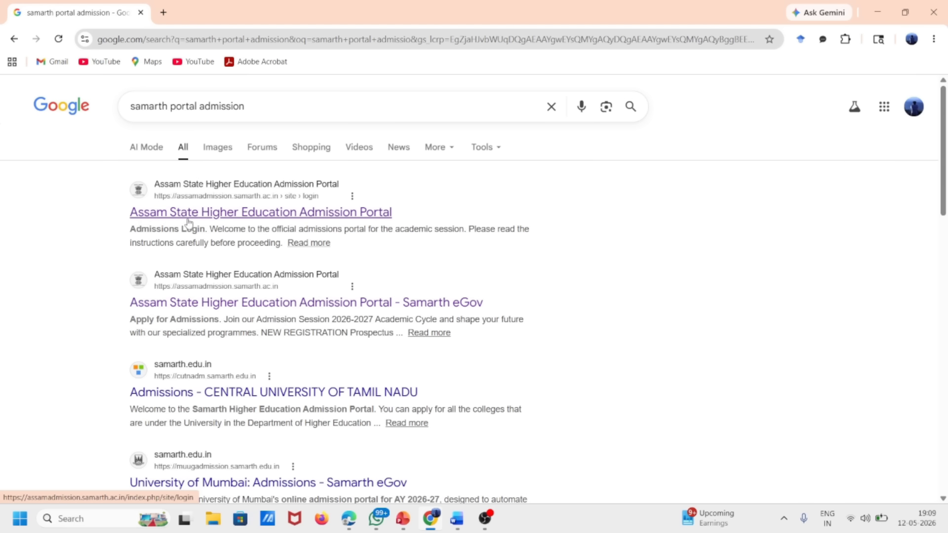
{"action": "left_click", "coordinate": [347, 217]}
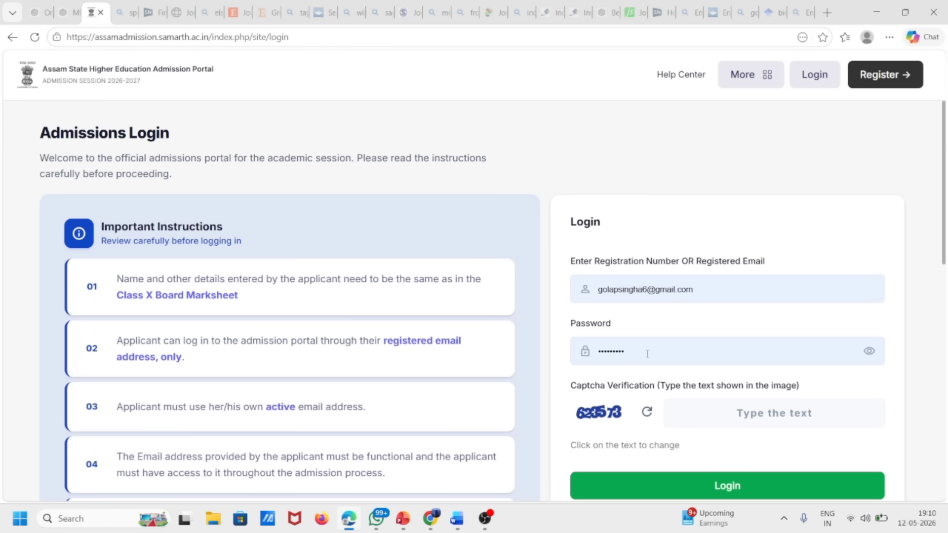
{"action": "left_click", "coordinate": [727, 485]}
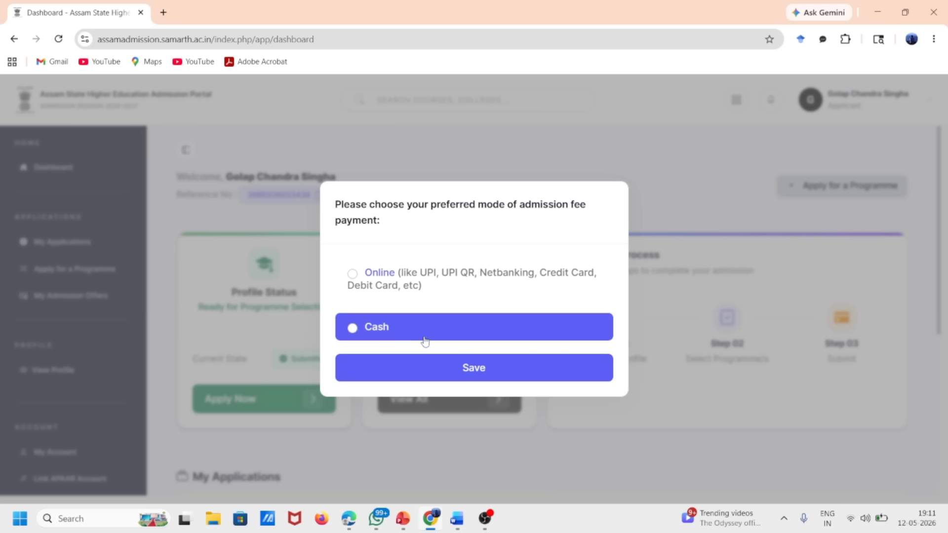
Step: Save Cash as the preferred mode of admission fee payment
{"action": "left_click", "coordinate": [363, 330]}
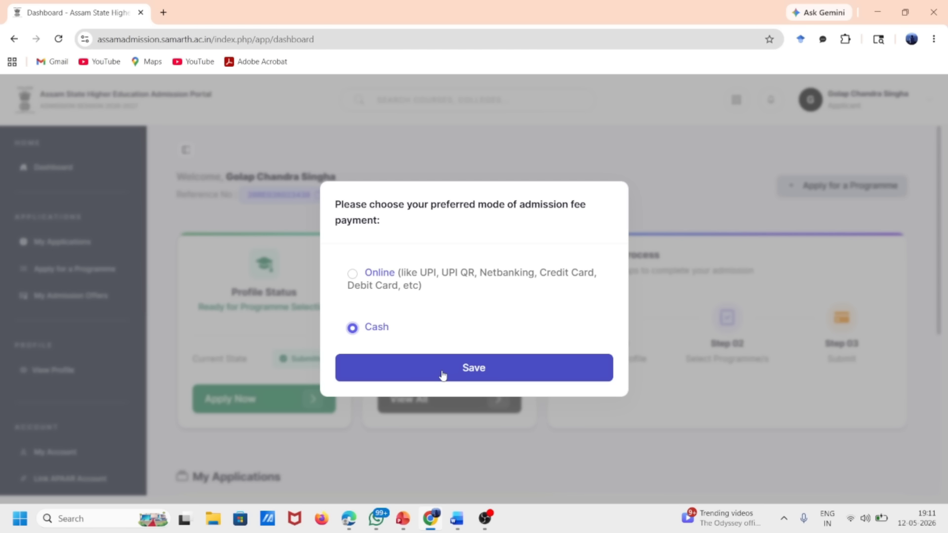
{"action": "left_click", "coordinate": [387, 284]}
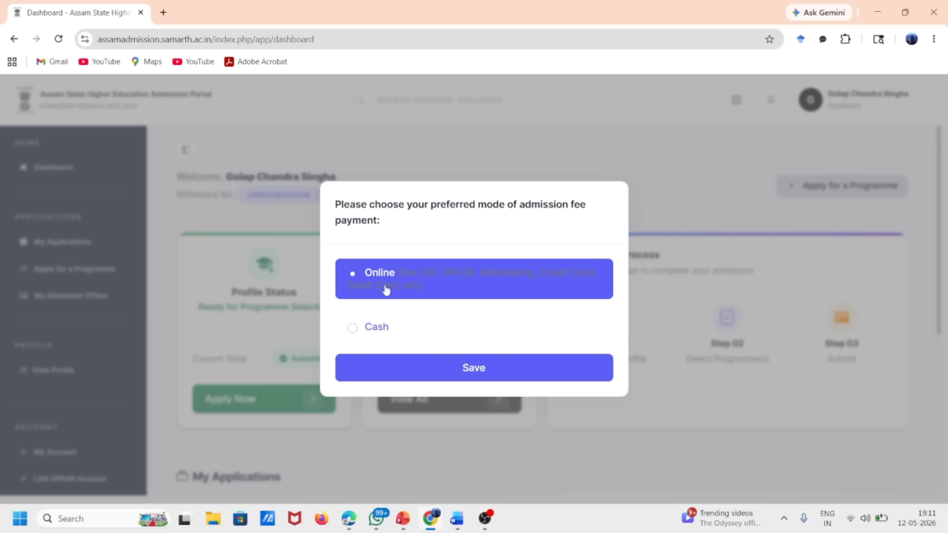
{"action": "left_click", "coordinate": [390, 336]}
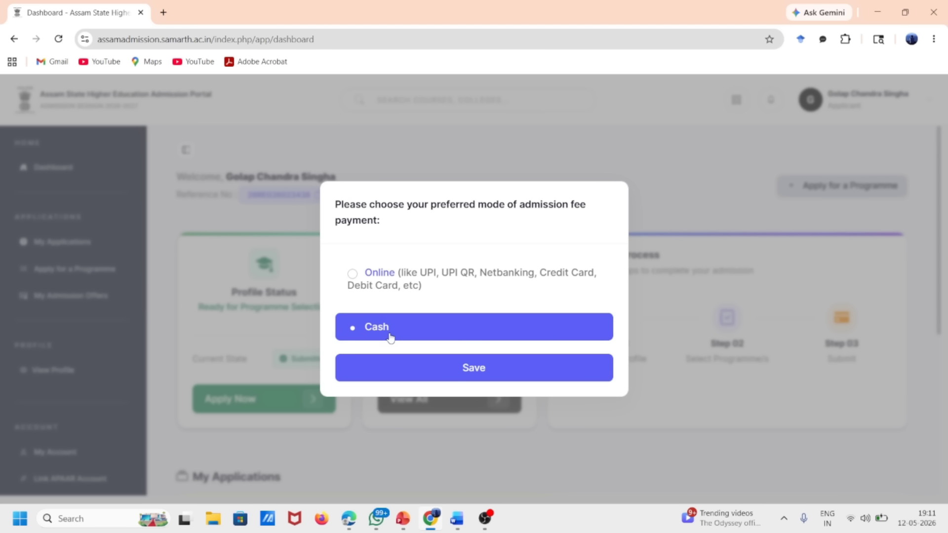
{"action": "left_click", "coordinate": [411, 377]}
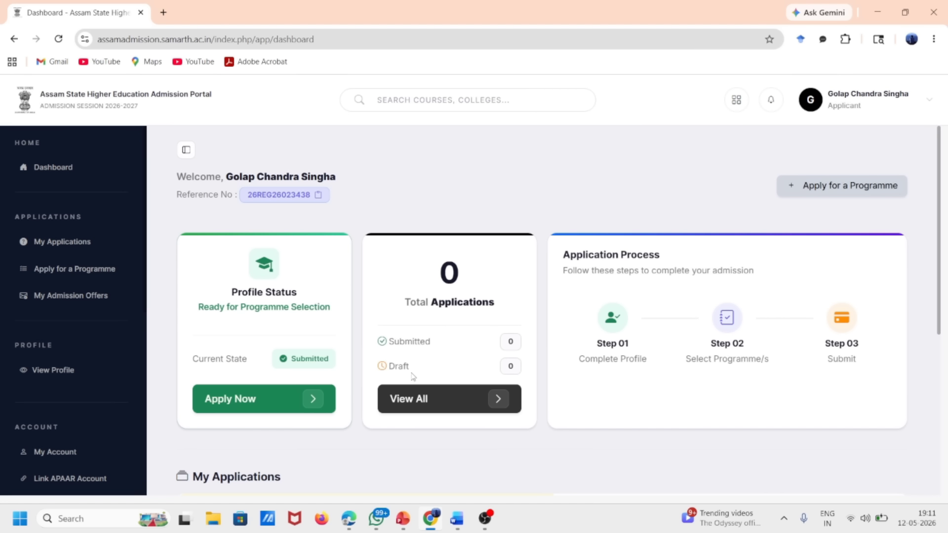
Step: Start a programme application from the dashboard and set the admission mode to NON-CUET
{"action": "scroll", "coordinate": [568, 311], "scroll_direction": "down", "scroll_amount": 5}
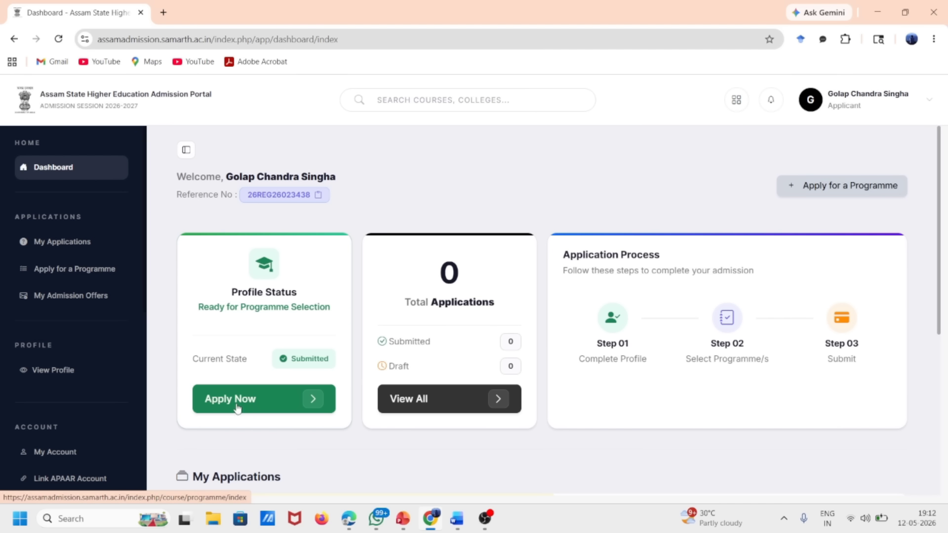
{"action": "left_click", "coordinate": [264, 400]}
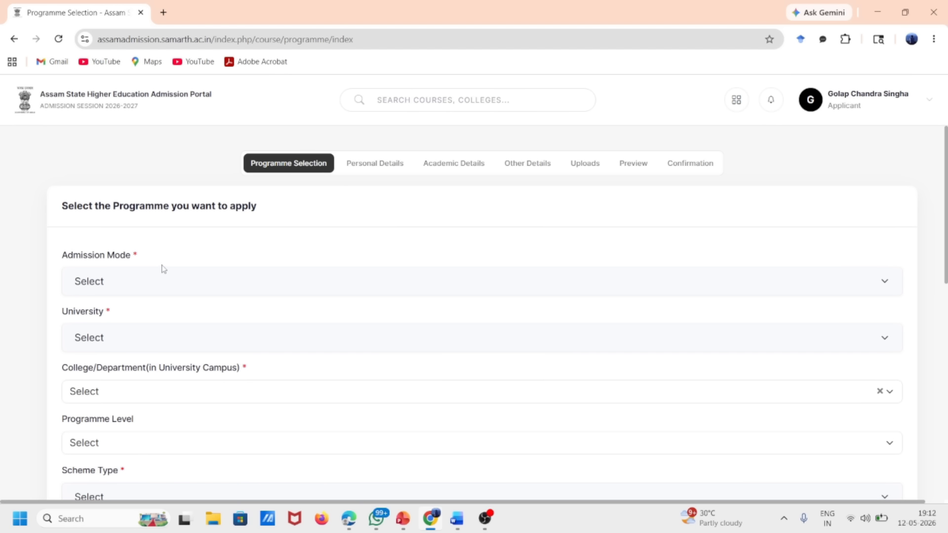
{"action": "left_click", "coordinate": [124, 285]}
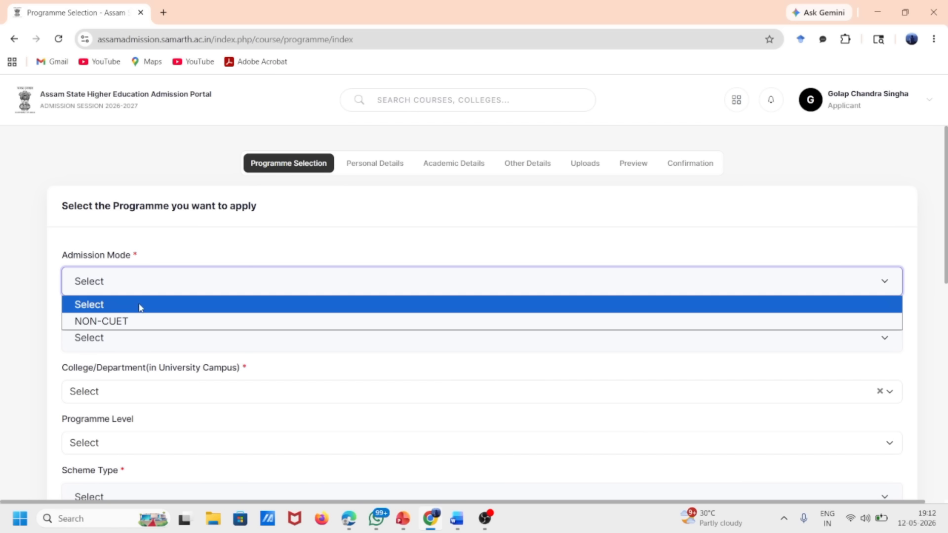
{"action": "left_click", "coordinate": [94, 322]}
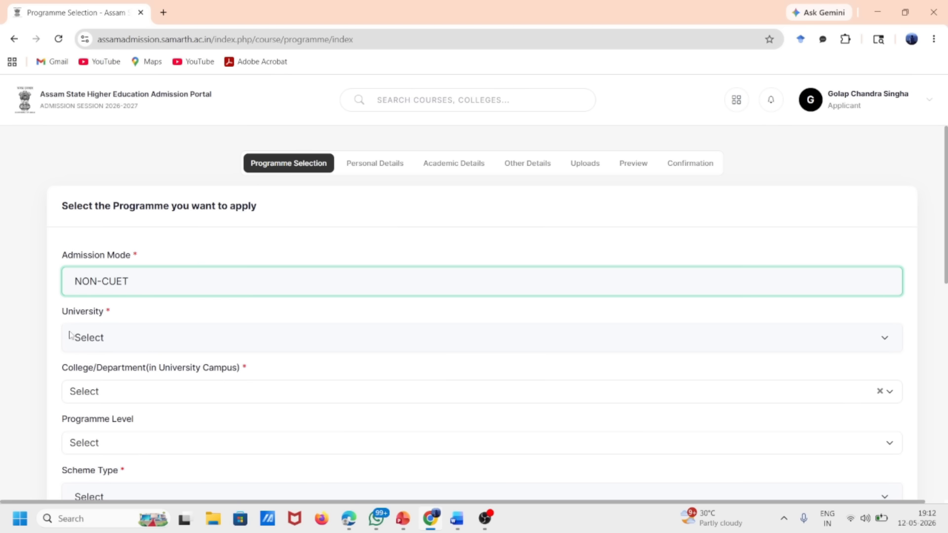
Step: Set the university for the application to Gauhati University
{"action": "left_click", "coordinate": [106, 339]}
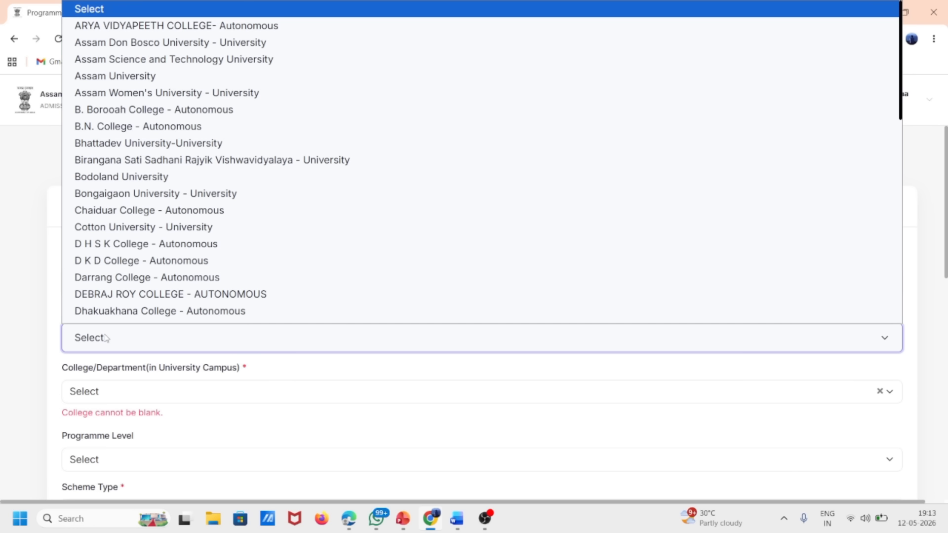
{"action": "scroll", "coordinate": [116, 294], "scroll_direction": "down", "scroll_amount": 1}
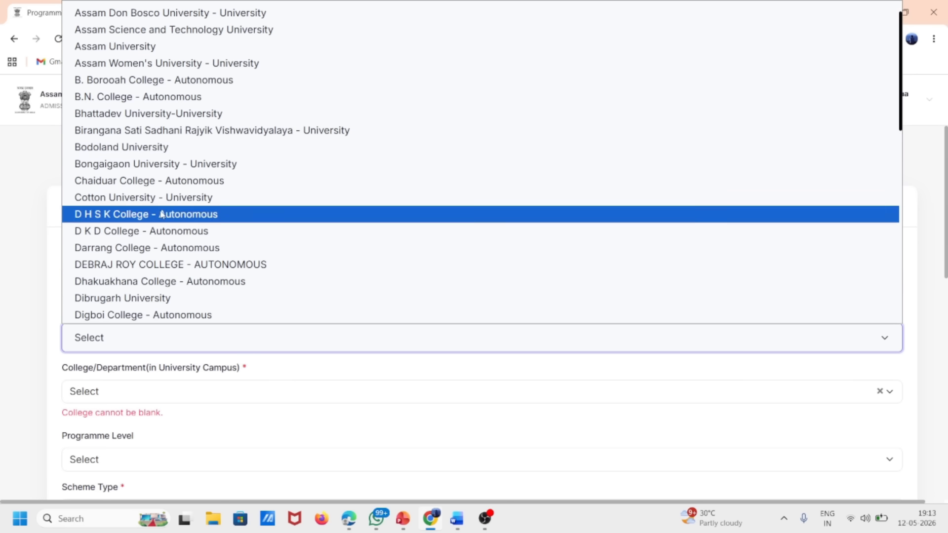
{"action": "scroll", "coordinate": [150, 222], "scroll_direction": "down", "scroll_amount": 5}
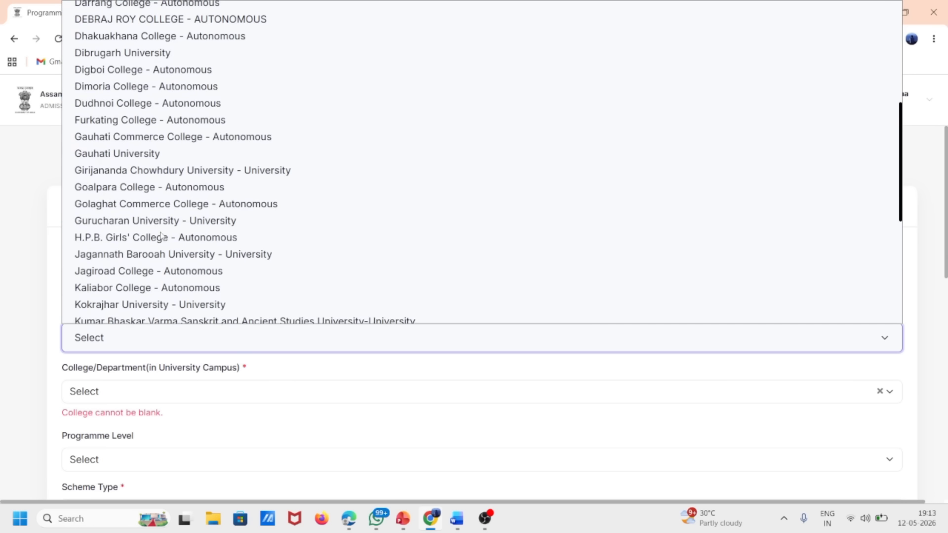
{"action": "left_click", "coordinate": [158, 153]}
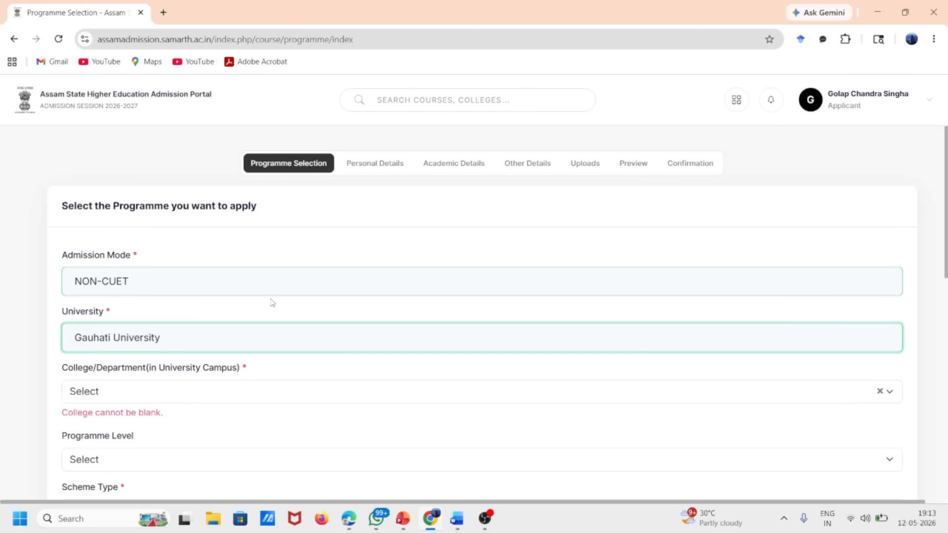
Step: Search the colleges for "raha" and select Raha College [226, GOVT. AIDED COLLEGE]
{"action": "left_click", "coordinate": [108, 394]}
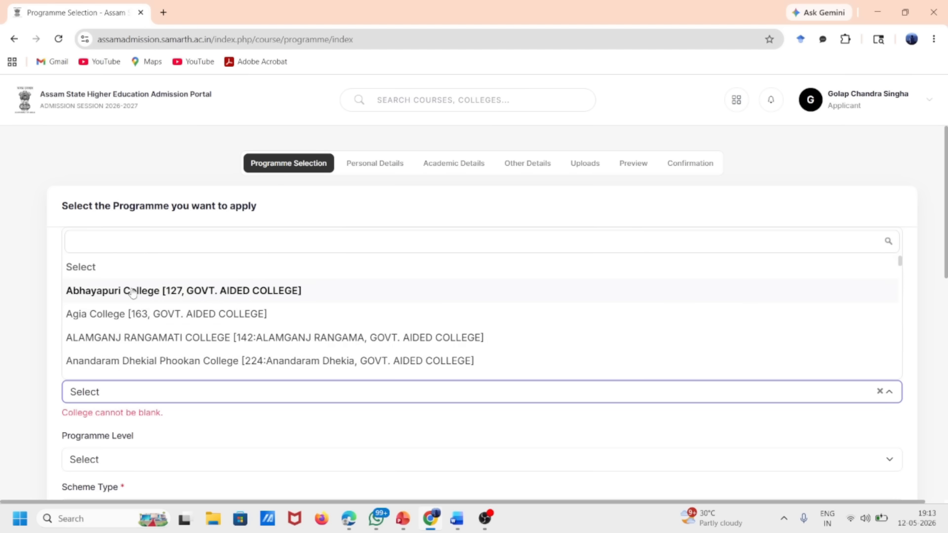
{"action": "scroll", "coordinate": [155, 320], "scroll_direction": "down", "scroll_amount": 1}
{"action": "scroll", "coordinate": [154, 321], "scroll_direction": "down", "scroll_amount": 1}
{"action": "scroll", "coordinate": [152, 321], "scroll_direction": "up", "scroll_amount": 2}
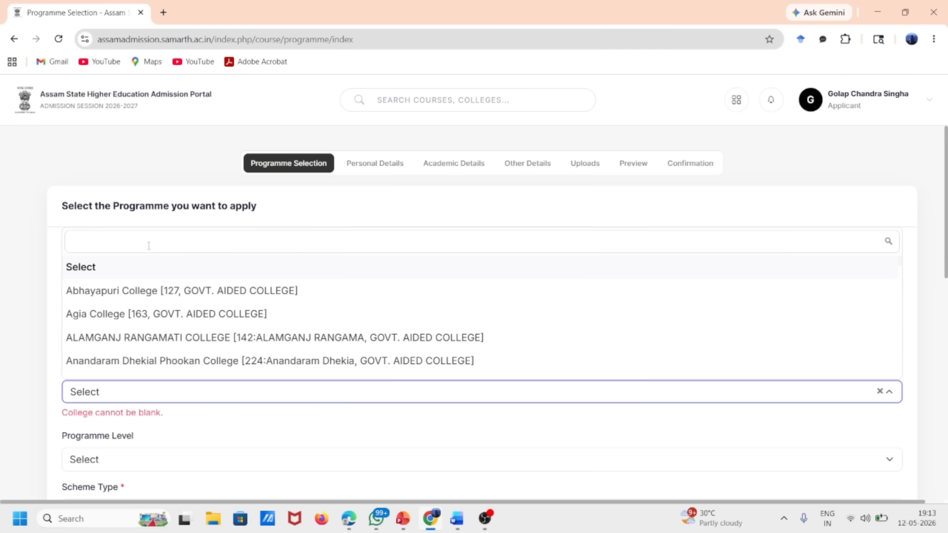
{"action": "type", "text": "raha"}
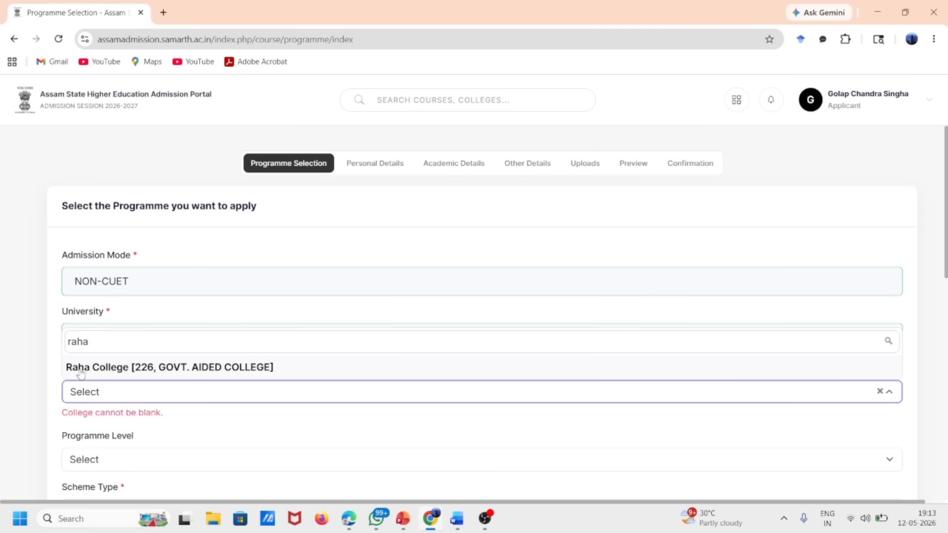
{"action": "left_click", "coordinate": [124, 374]}
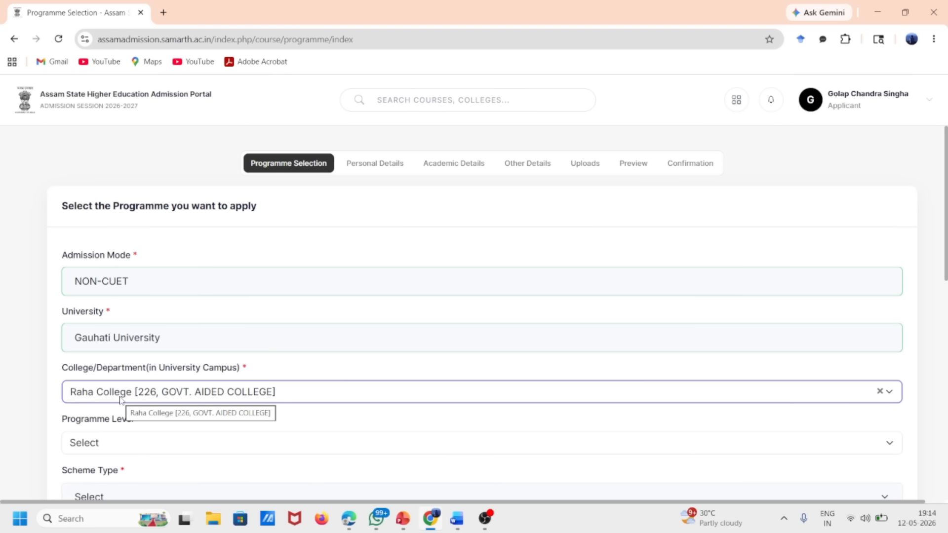
Step: Set the programme level to BACHELOR (Under-Graduate Programmes)
{"action": "scroll", "coordinate": [296, 416], "scroll_direction": "down", "scroll_amount": 3}
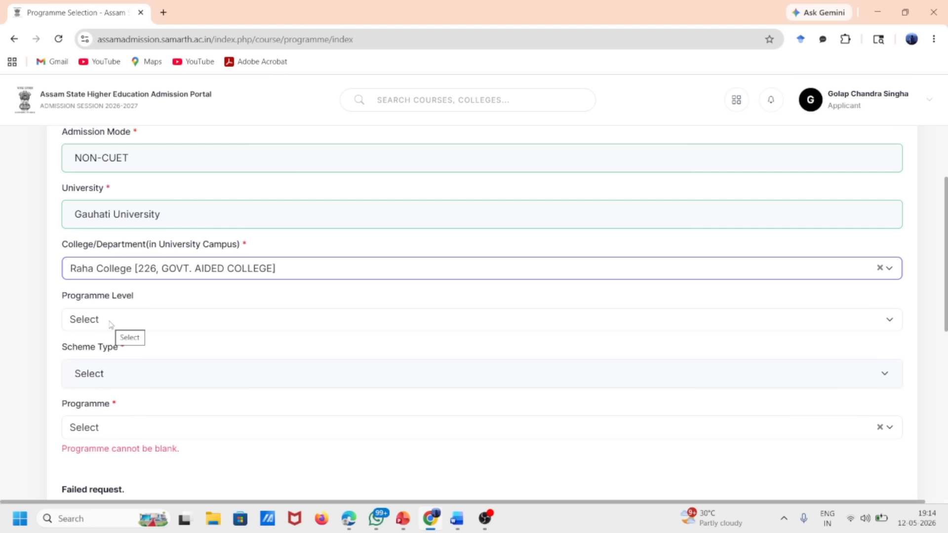
{"action": "left_click", "coordinate": [109, 325]}
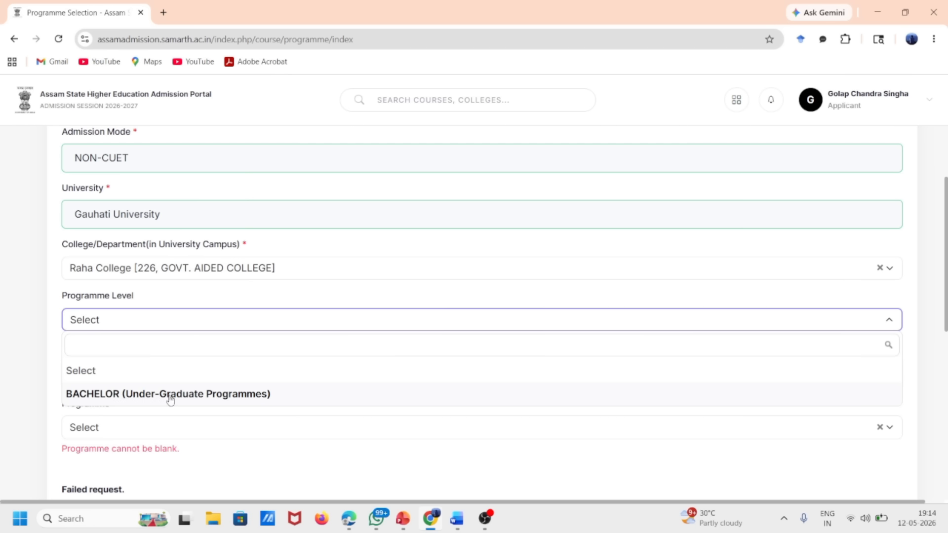
{"action": "left_click", "coordinate": [153, 399]}
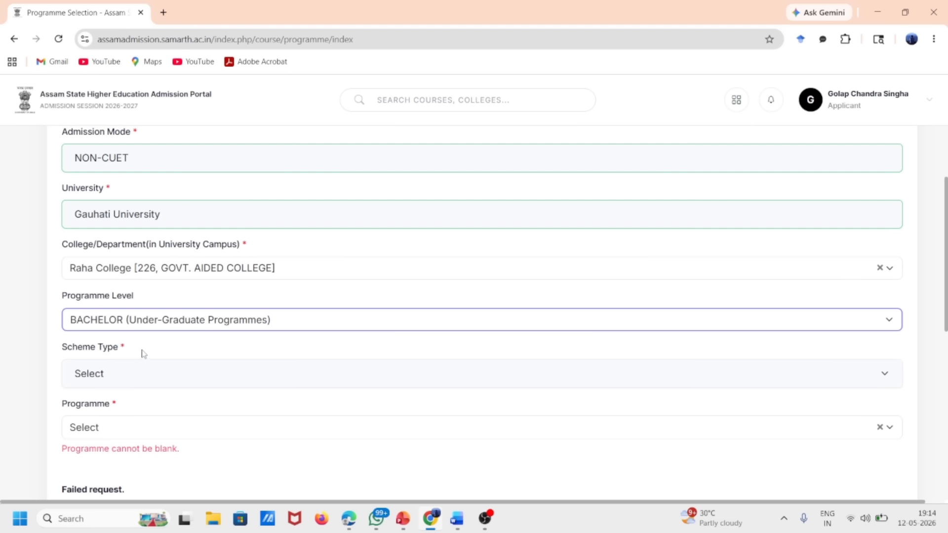
Step: Set the scheme type to NEP-STREAM and check which programmes it offers
{"action": "left_click", "coordinate": [91, 380]}
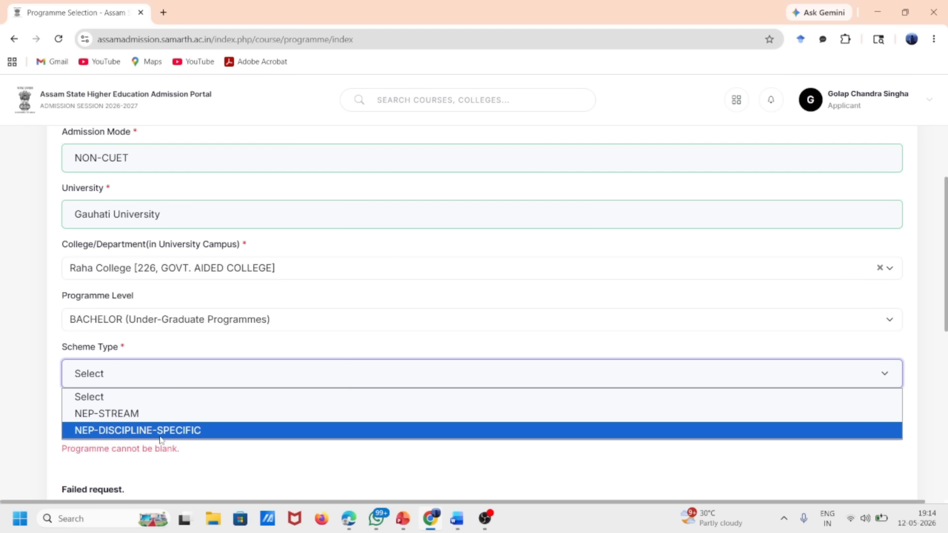
{"action": "left_click", "coordinate": [124, 415]}
{"action": "left_click", "coordinate": [112, 430]}
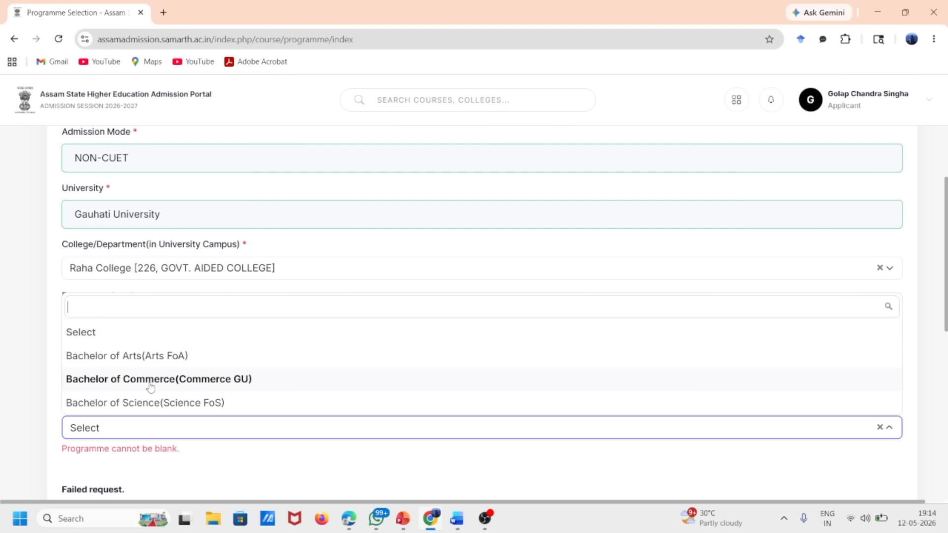
{"action": "left_click", "coordinate": [58, 364]}
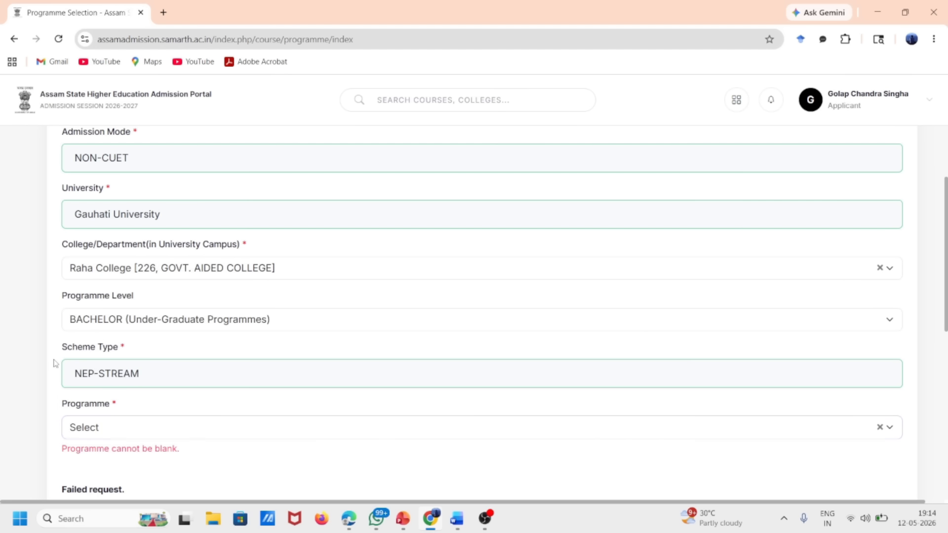
Step: Switch the scheme type to NEP-DISCIPLINE-SPECIFIC and check which programmes it offers
{"action": "left_click", "coordinate": [108, 374]}
{"action": "left_click", "coordinate": [116, 430]}
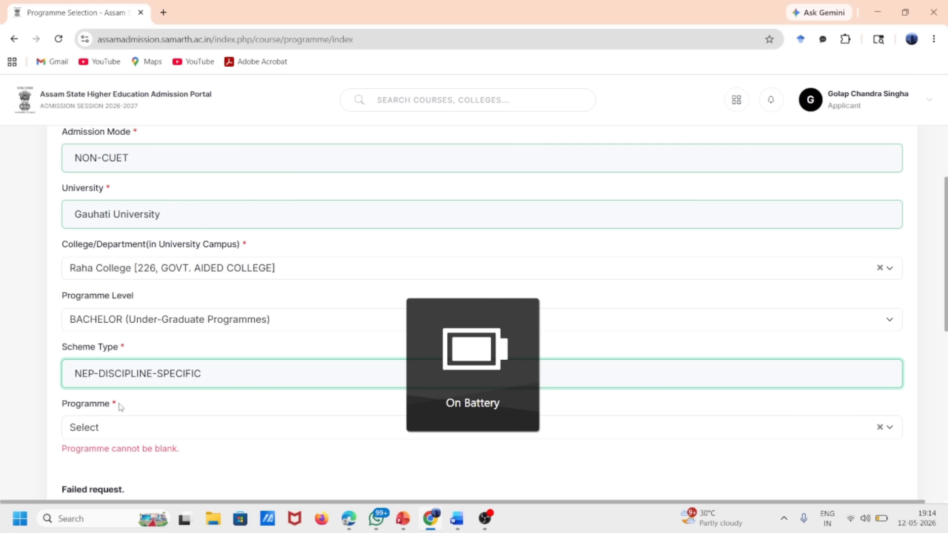
{"action": "left_click", "coordinate": [146, 428]}
{"action": "left_click", "coordinate": [146, 428]}
{"action": "left_click", "coordinate": [145, 428]}
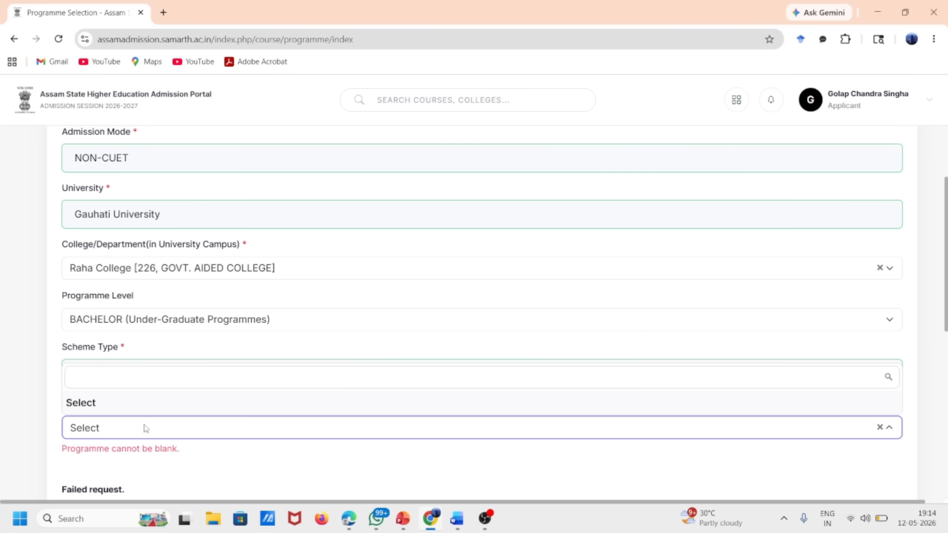
{"action": "left_click", "coordinate": [146, 428]}
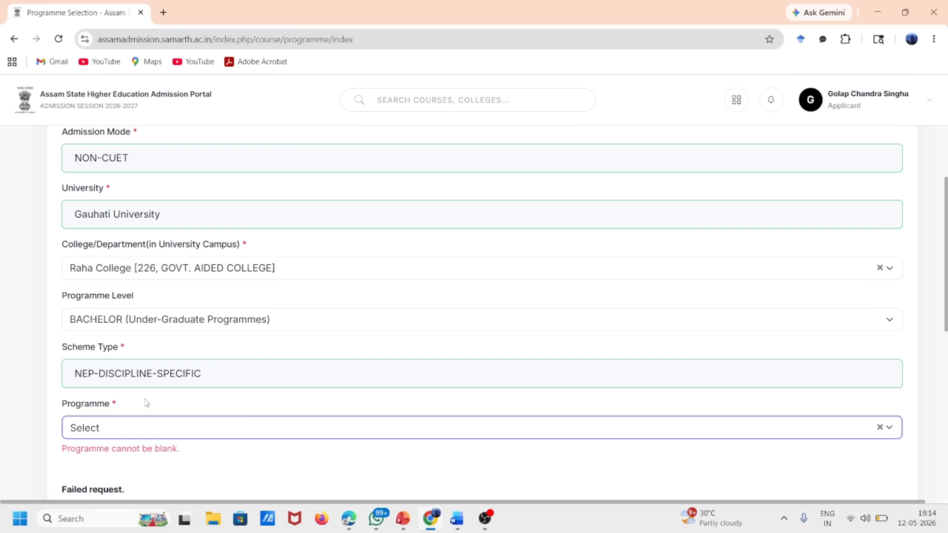
Step: Set the scheme type to NEP-STREAM and choose Bachelor of Science(Science FoS) as the programme
{"action": "left_click", "coordinate": [129, 381]}
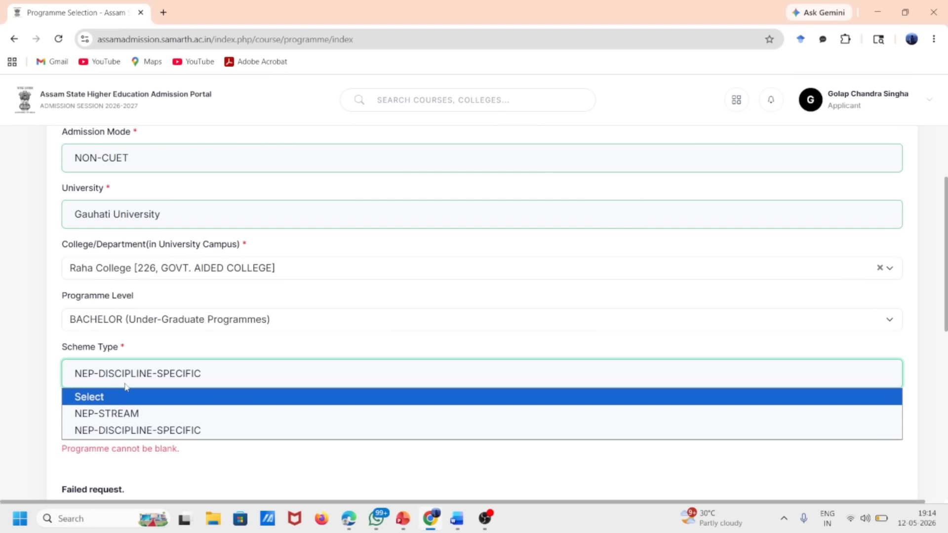
{"action": "left_click", "coordinate": [126, 413]}
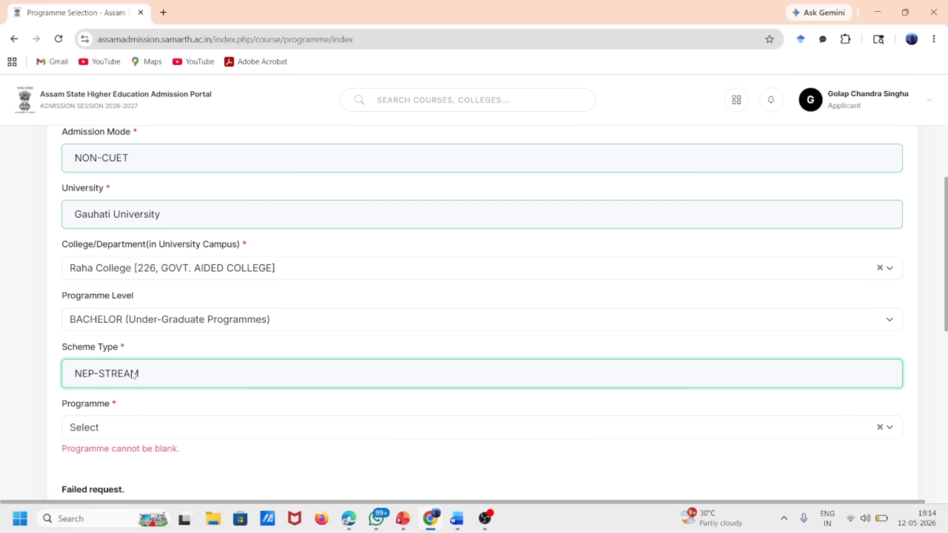
{"action": "left_click", "coordinate": [148, 428]}
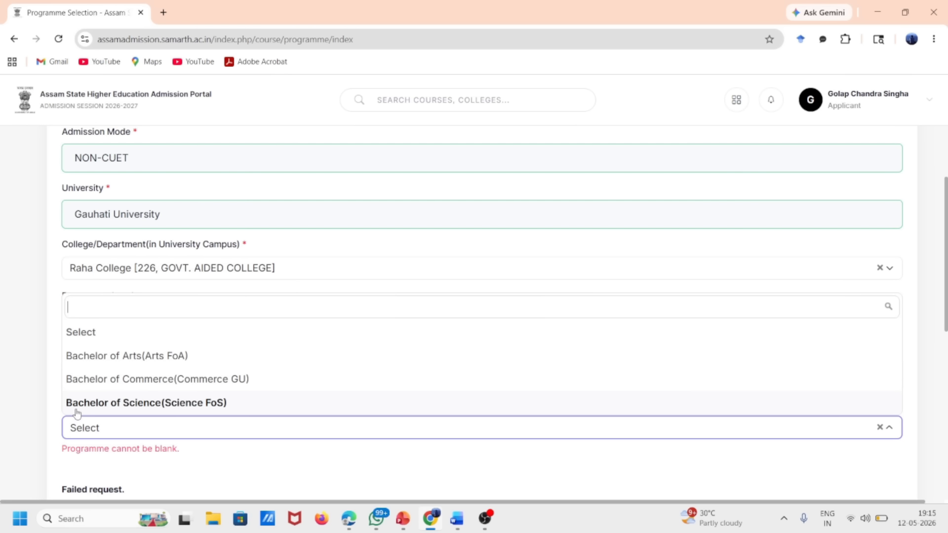
{"action": "left_click", "coordinate": [156, 403]}
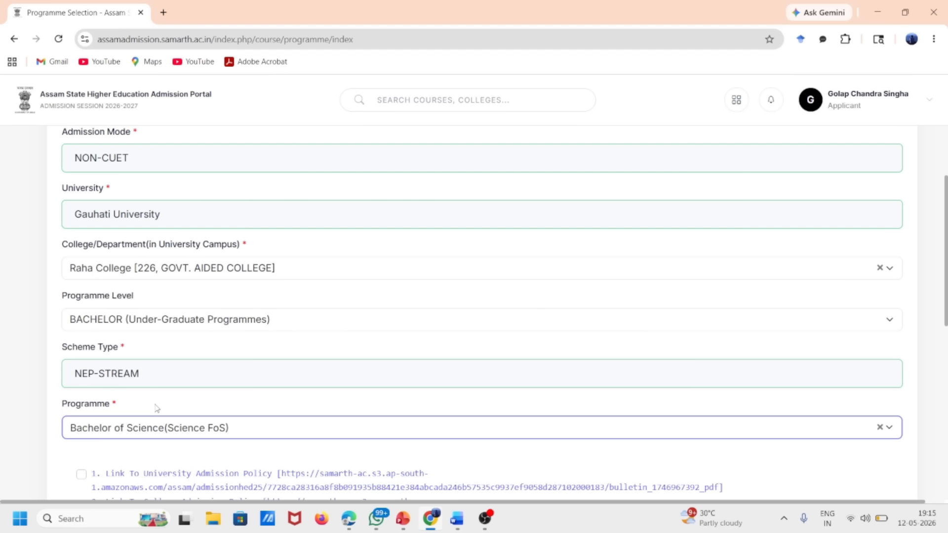
{"action": "scroll", "coordinate": [157, 409], "scroll_direction": "down", "scroll_amount": 1}
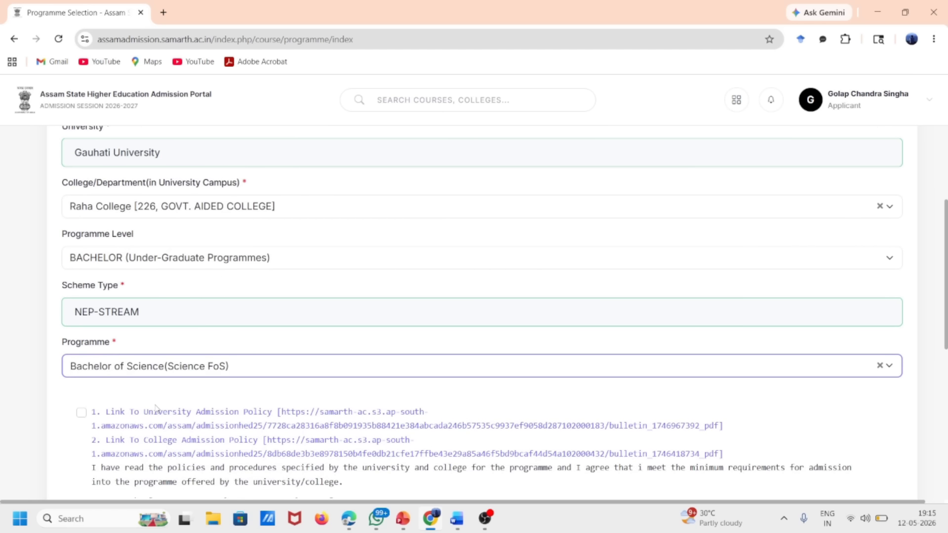
{"action": "scroll", "coordinate": [155, 409], "scroll_direction": "down", "scroll_amount": 2}
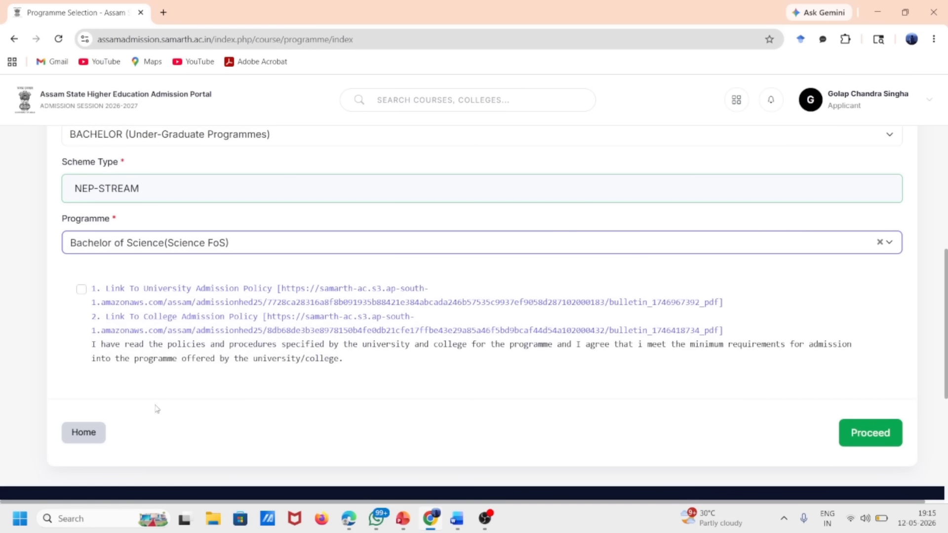
Step: Agree to the university and college admission policies and start the Bachelor of Science(Science FoS) application
{"action": "left_click", "coordinate": [81, 291]}
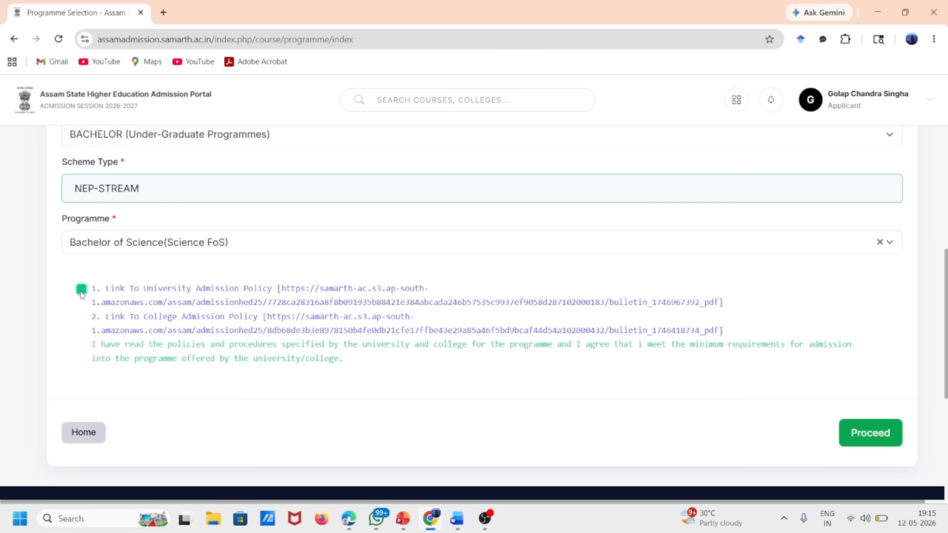
{"action": "left_click", "coordinate": [885, 438]}
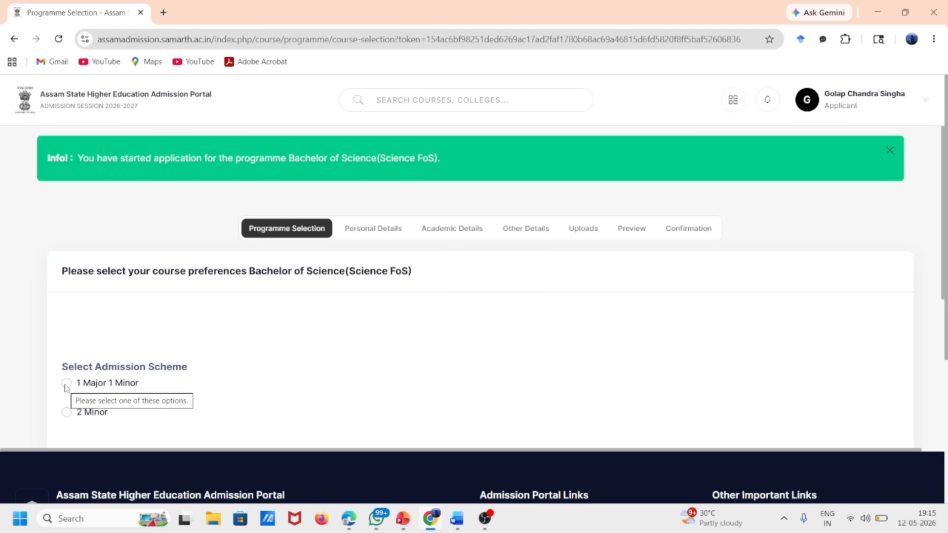
Step: Compare the 1 Major 1 Minor and 2 Minor admission schemes, and settle on 1 Major 1 Minor
{"action": "left_click", "coordinate": [67, 384]}
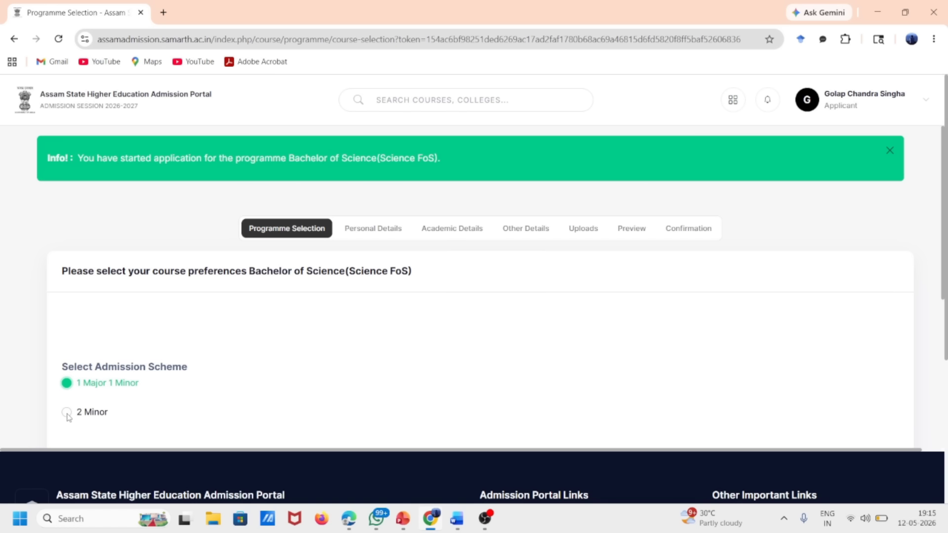
{"action": "left_click", "coordinate": [67, 413]}
{"action": "left_click", "coordinate": [67, 386]}
{"action": "left_click", "coordinate": [68, 414]}
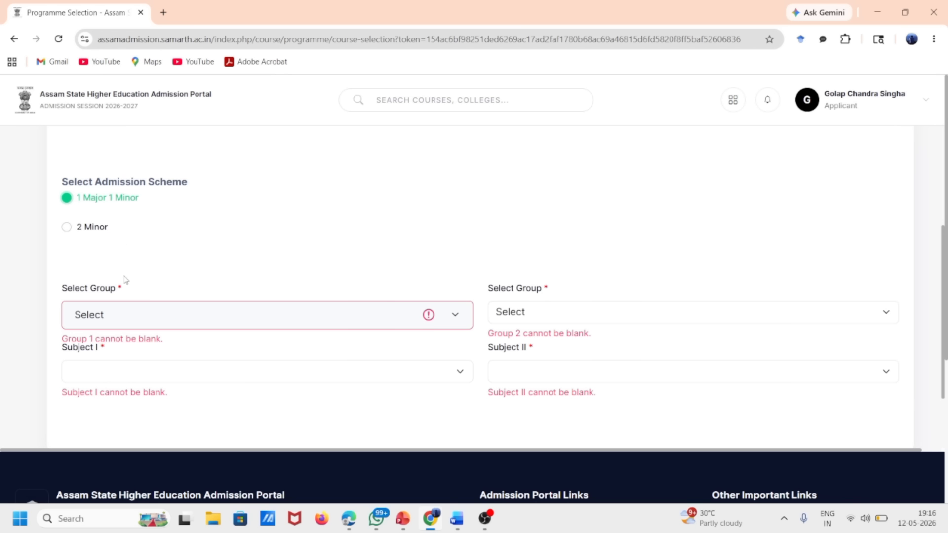
Step: Set the first subject group to Science - Biological Science & Anthropology and check which subjects Subject I offers
{"action": "left_click", "coordinate": [128, 323]}
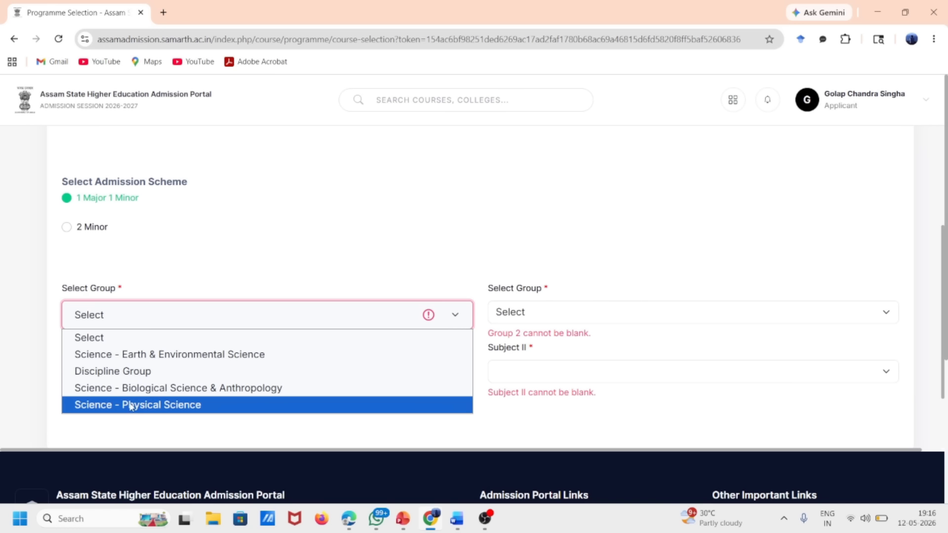
{"action": "left_click", "coordinate": [116, 372]}
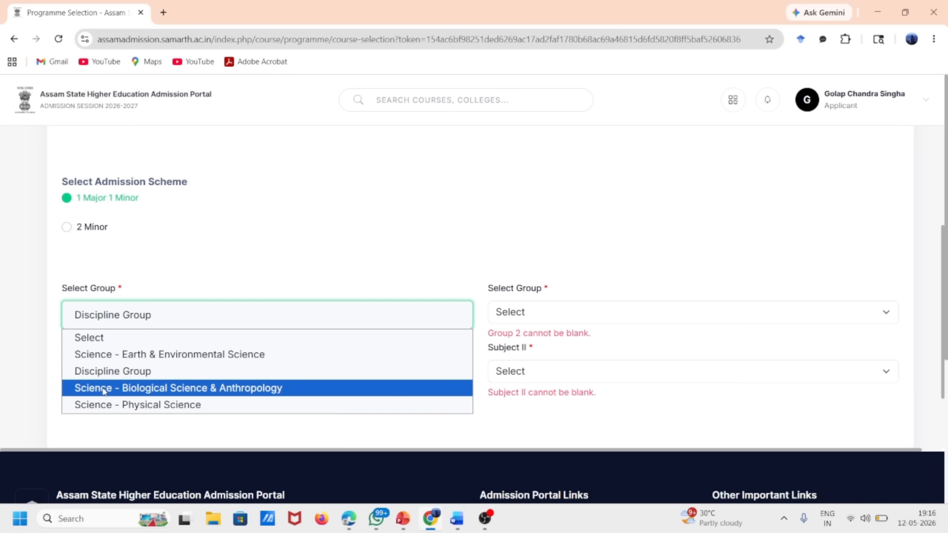
{"action": "left_click", "coordinate": [211, 390]}
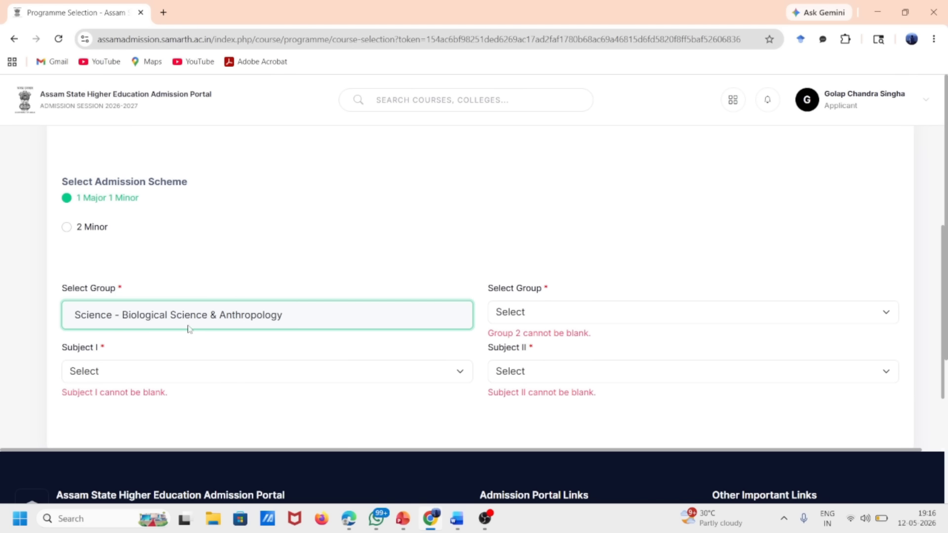
{"action": "left_click", "coordinate": [90, 375]}
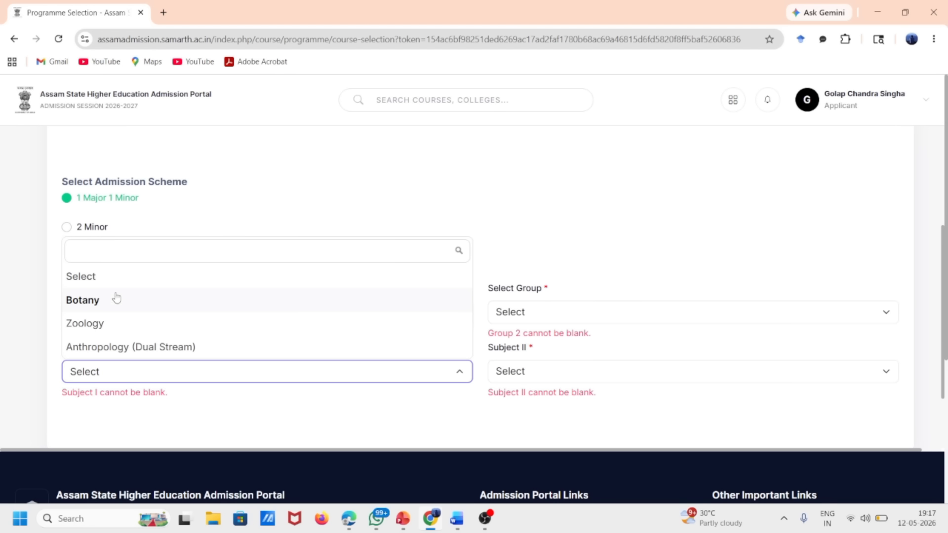
{"action": "left_click", "coordinate": [194, 219]}
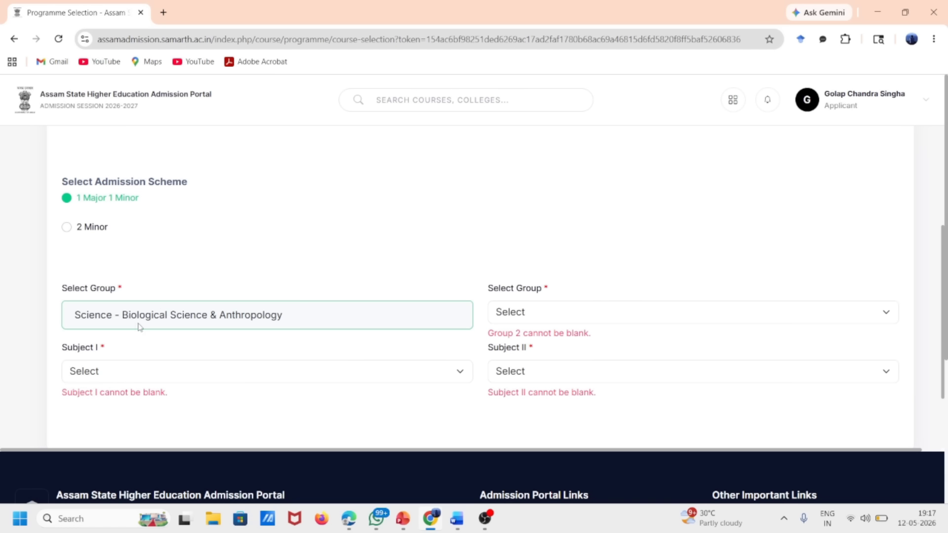
Step: Switch the first subject group to Science - Physical Science and check which subjects Subject I offers
{"action": "left_click", "coordinate": [135, 317]}
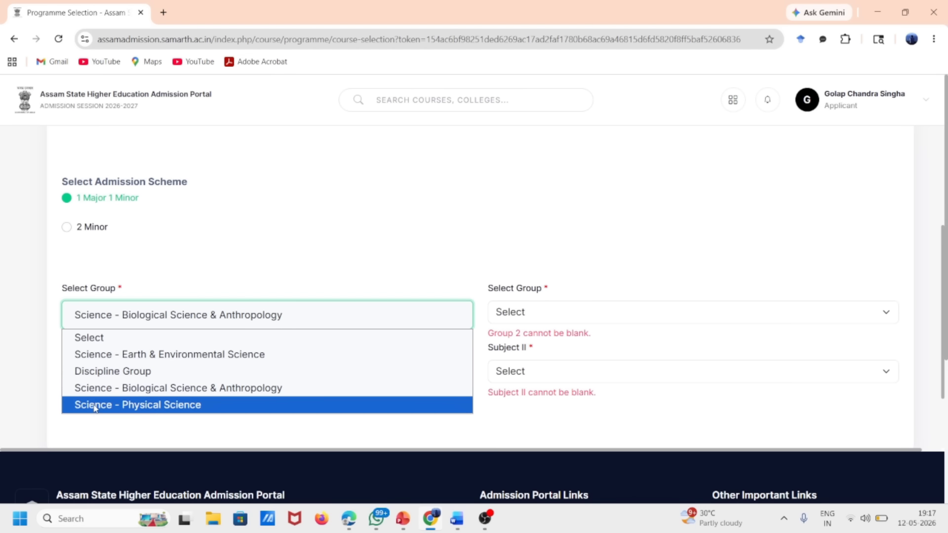
{"action": "left_click", "coordinate": [143, 407]}
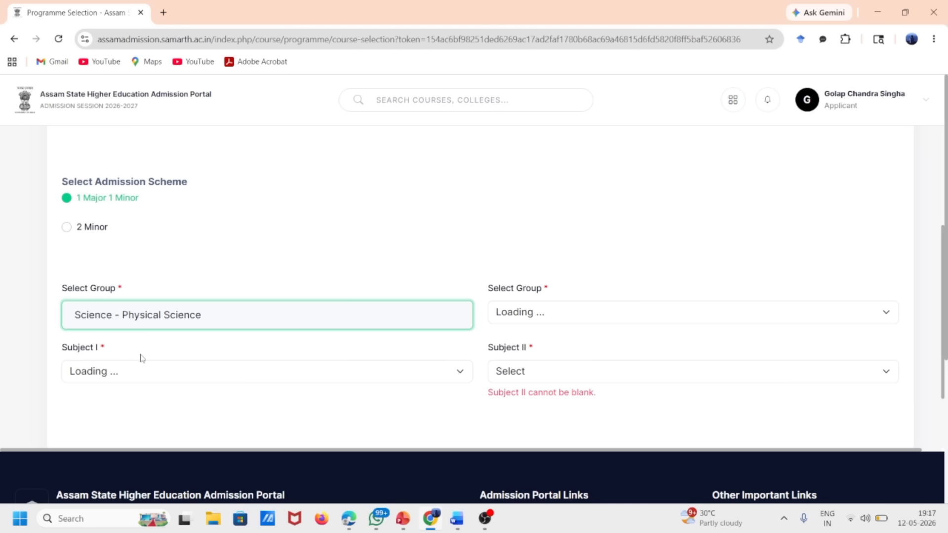
{"action": "left_click", "coordinate": [134, 378]}
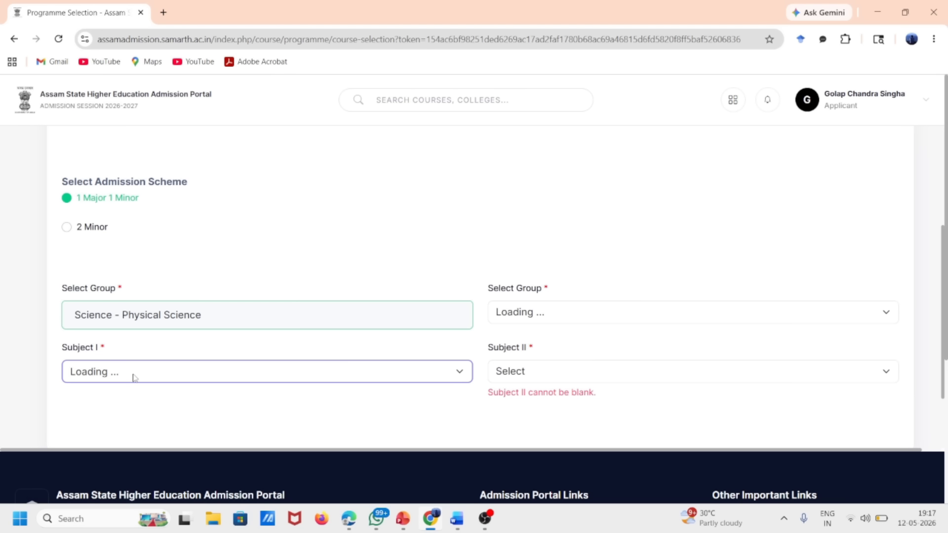
{"action": "left_click", "coordinate": [458, 374]}
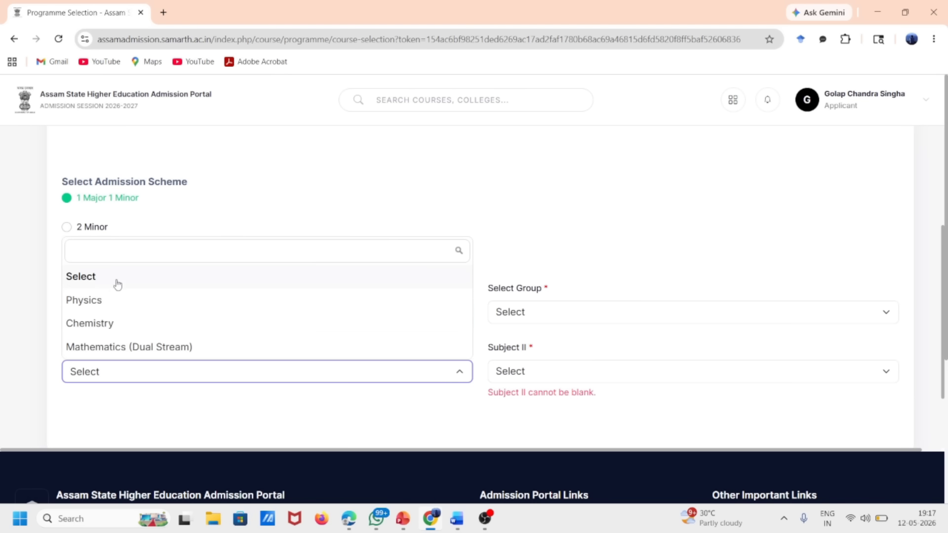
{"action": "left_click", "coordinate": [307, 174]}
Step: Set the first subject group to Science - Biological Science & Anthropology and choose Botany as Subject I
{"action": "left_click", "coordinate": [156, 323]}
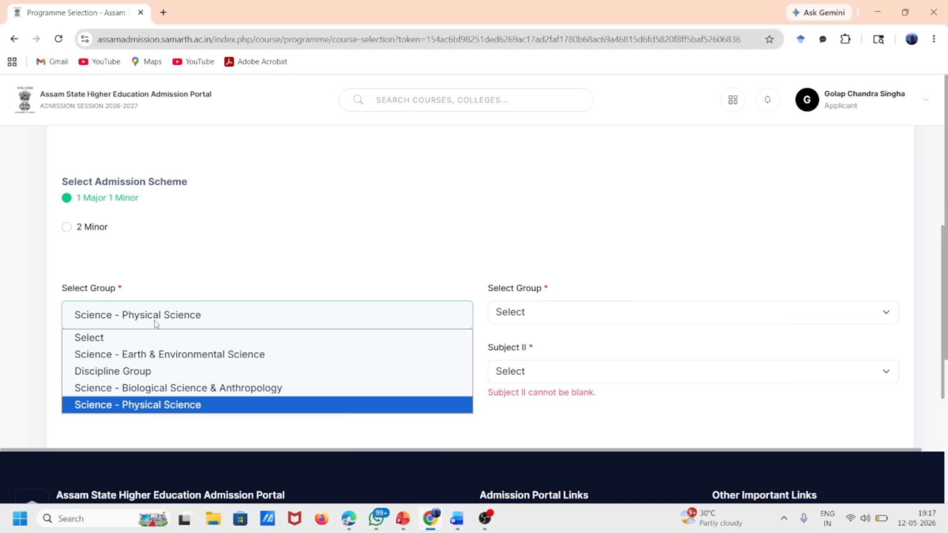
{"action": "left_click", "coordinate": [131, 389]}
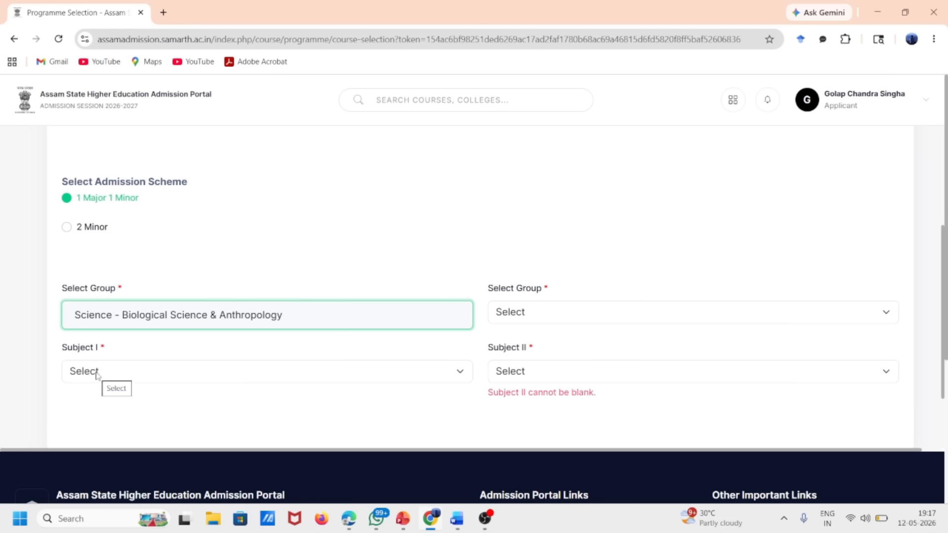
{"action": "left_click", "coordinate": [98, 372]}
{"action": "left_click", "coordinate": [74, 302]}
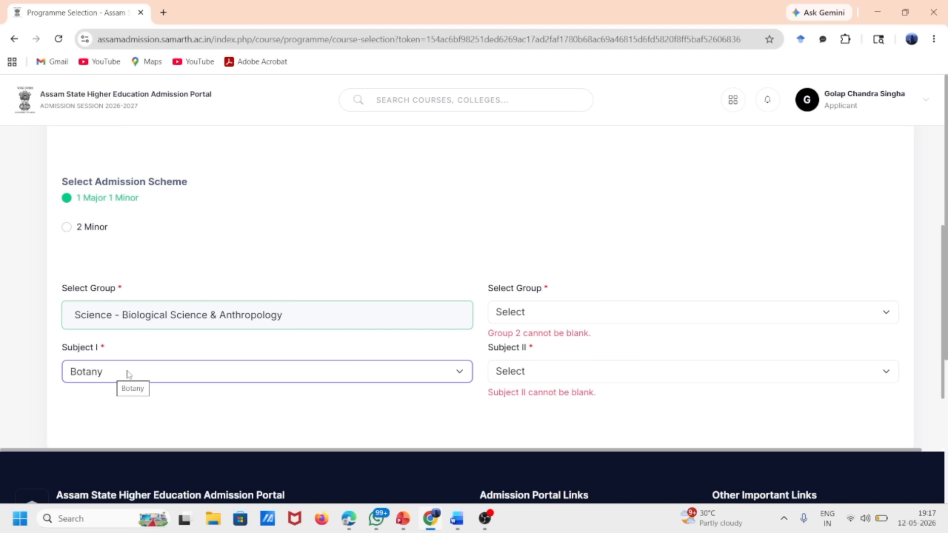
Step: Try to proceed with Science - Biological Science & Anthropology as the second group and Zoology as Subject II
{"action": "left_click", "coordinate": [518, 314]}
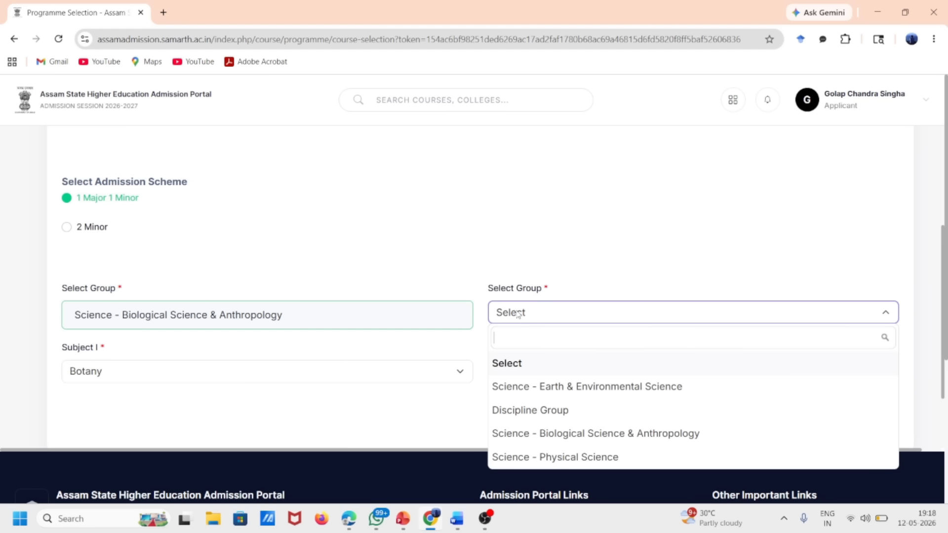
{"action": "left_click", "coordinate": [535, 435]}
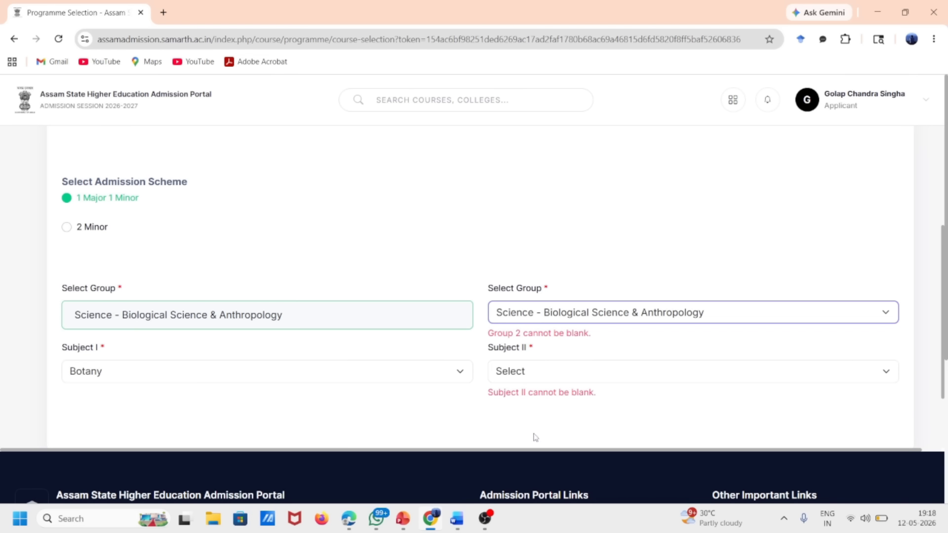
{"action": "left_click", "coordinate": [553, 378]}
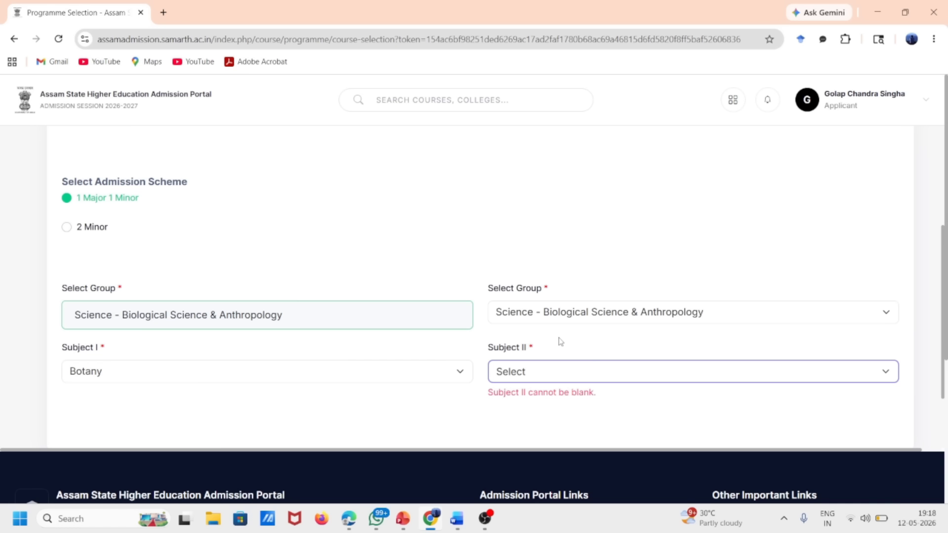
{"action": "left_click", "coordinate": [533, 379]}
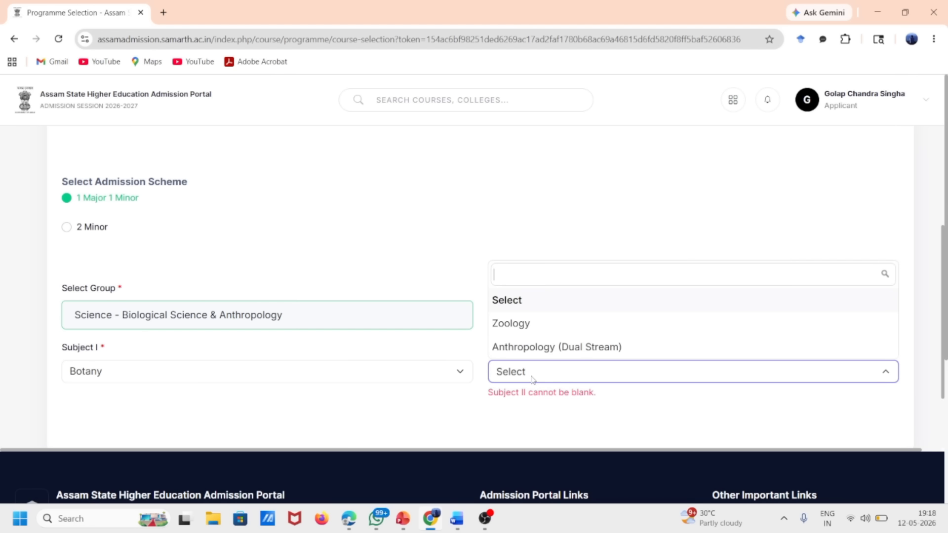
{"action": "left_click", "coordinate": [538, 324]}
{"action": "scroll", "coordinate": [595, 378], "scroll_direction": "down", "scroll_amount": 2}
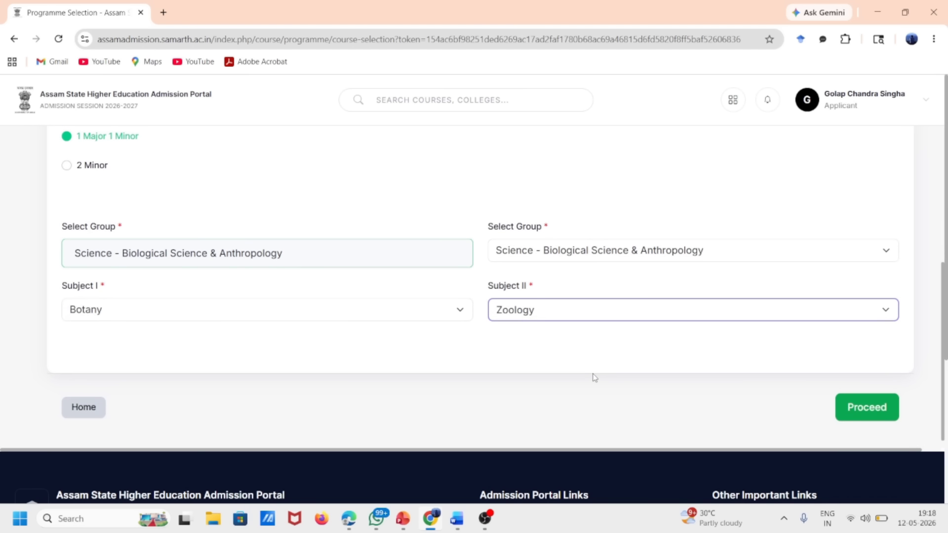
{"action": "left_click", "coordinate": [877, 419]}
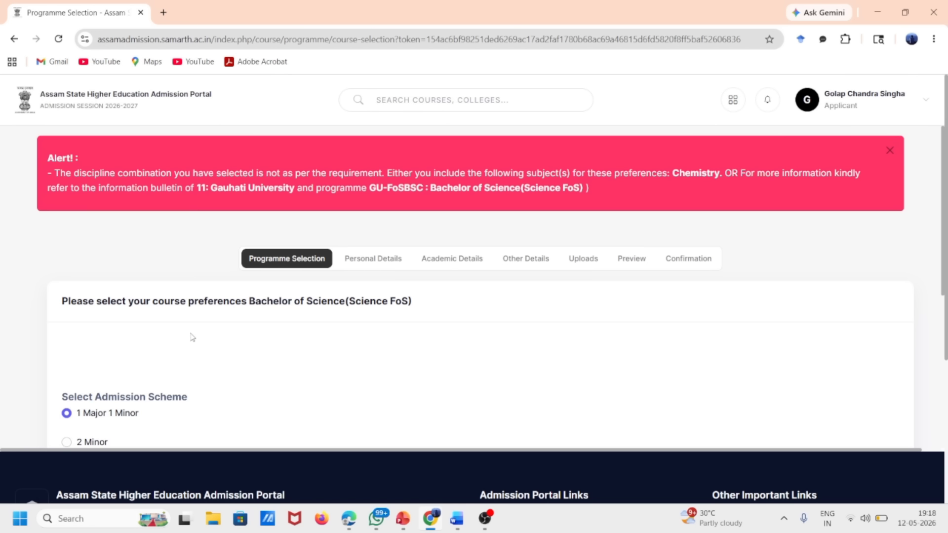
Step: Set the second subject group to Science - Physical Science, choose Chemistry as Subject II, and submit the course preferences
{"action": "scroll", "coordinate": [121, 415], "scroll_direction": "down", "scroll_amount": 4}
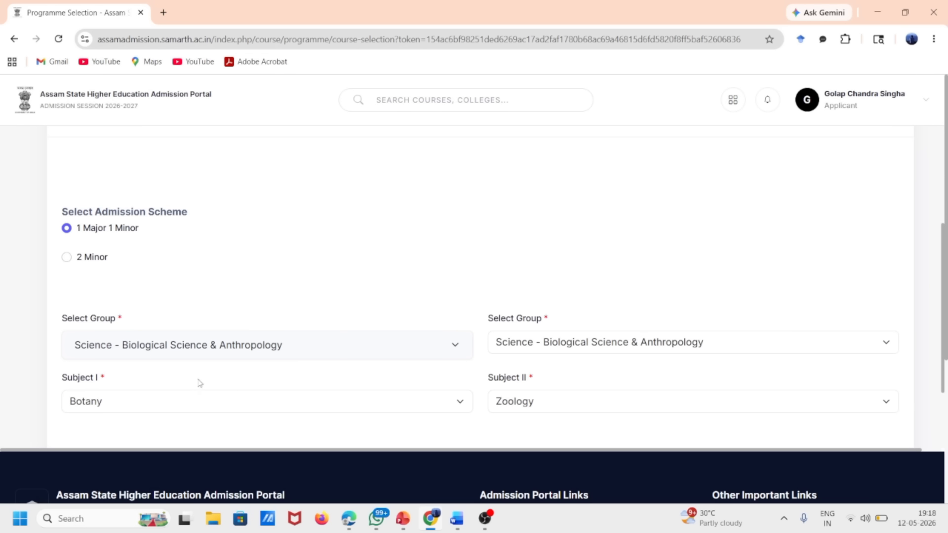
{"action": "left_click", "coordinate": [592, 348]}
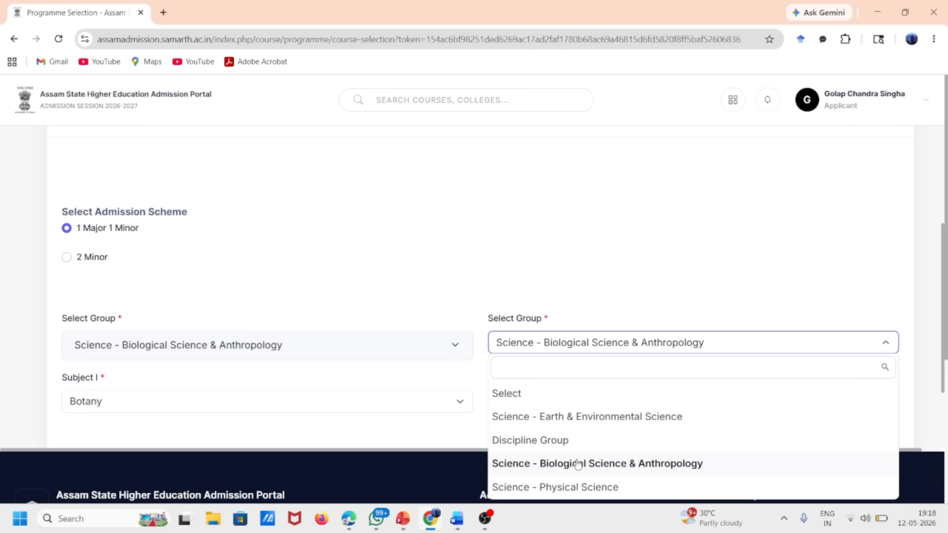
{"action": "left_click", "coordinate": [580, 418]}
{"action": "scroll", "coordinate": [574, 424], "scroll_direction": "down", "scroll_amount": 1}
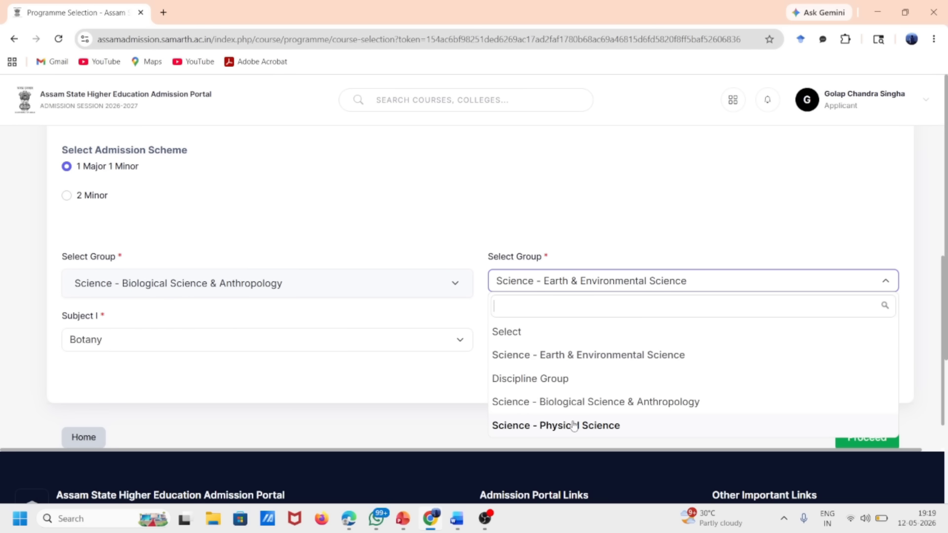
{"action": "left_click", "coordinate": [511, 426]}
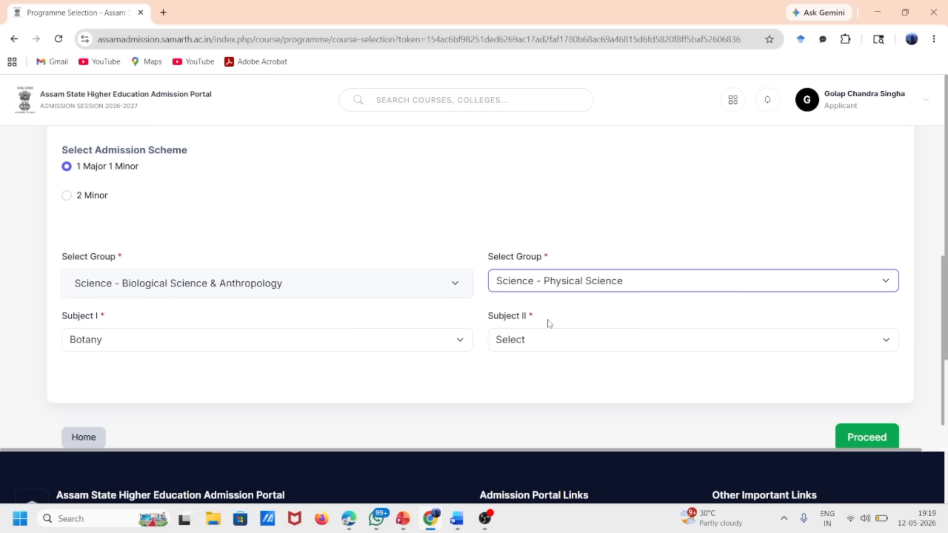
{"action": "left_click", "coordinate": [537, 342]}
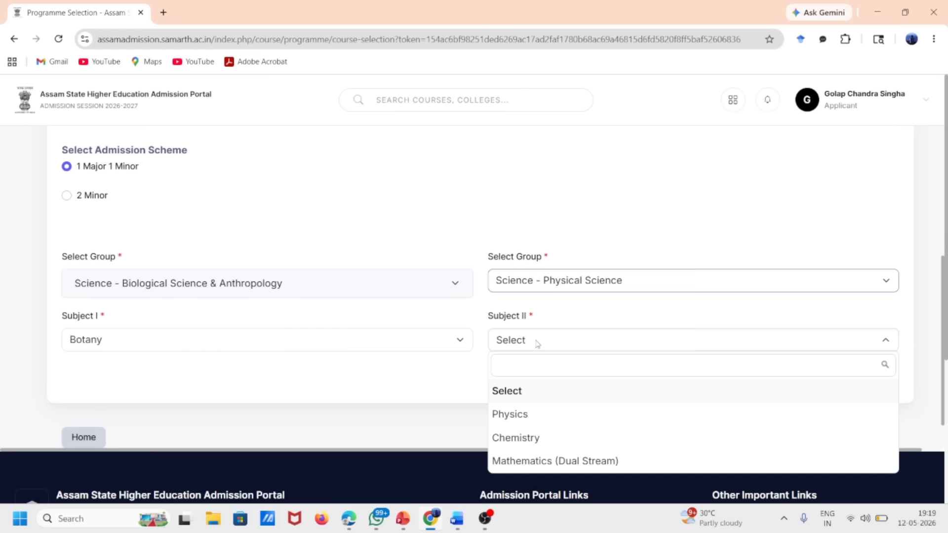
{"action": "left_click", "coordinate": [558, 444]}
{"action": "left_click", "coordinate": [892, 442]}
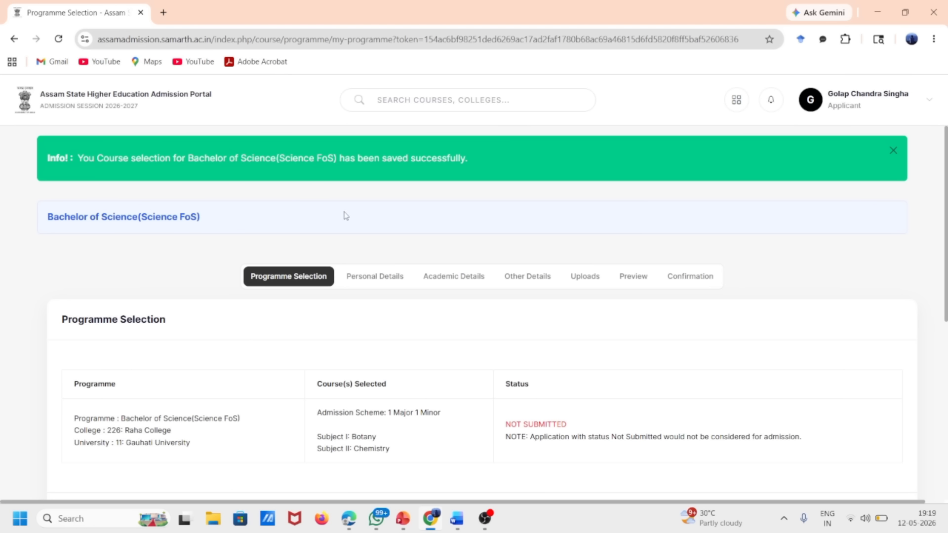
Step: Review the saved programme and course selection, and continue to the Personal Details section
{"action": "scroll", "coordinate": [352, 216], "scroll_direction": "down", "scroll_amount": 6}
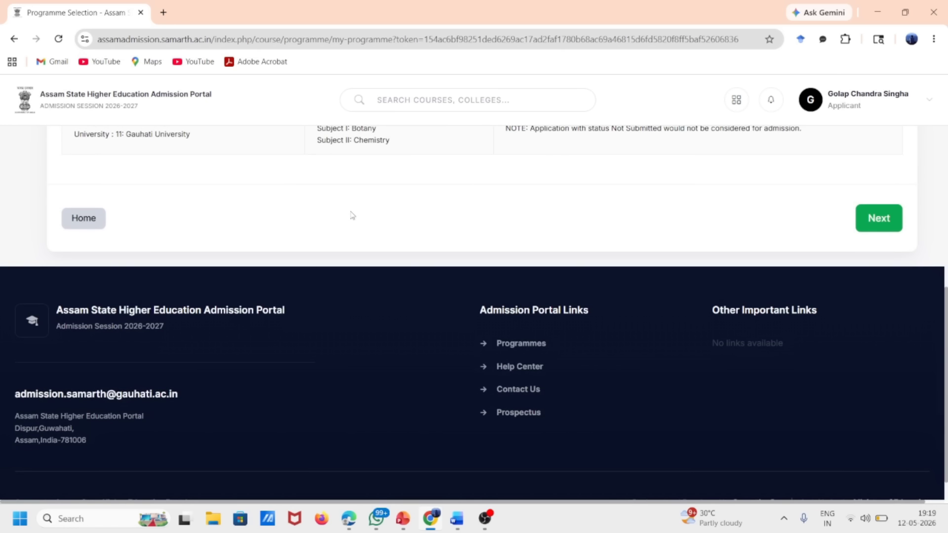
{"action": "scroll", "coordinate": [374, 206], "scroll_direction": "up", "scroll_amount": 2}
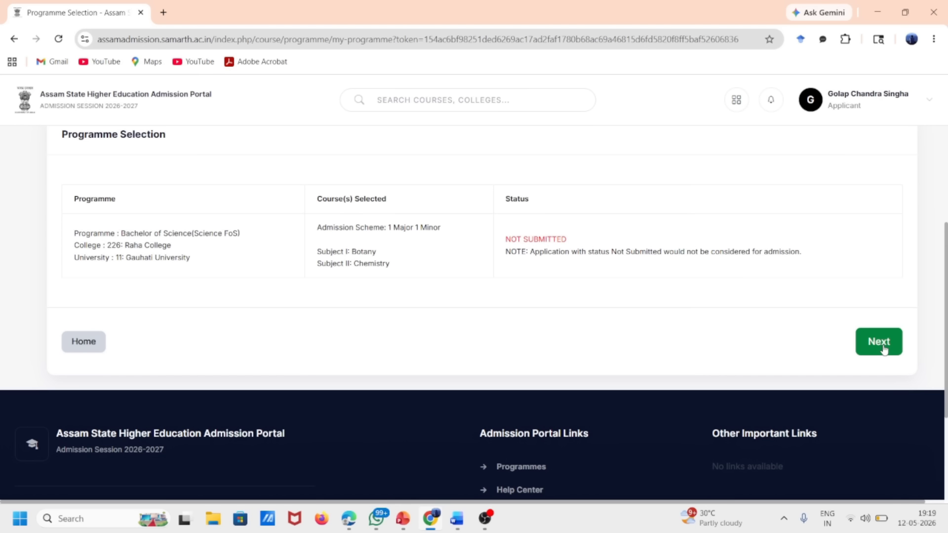
{"action": "left_click", "coordinate": [883, 346]}
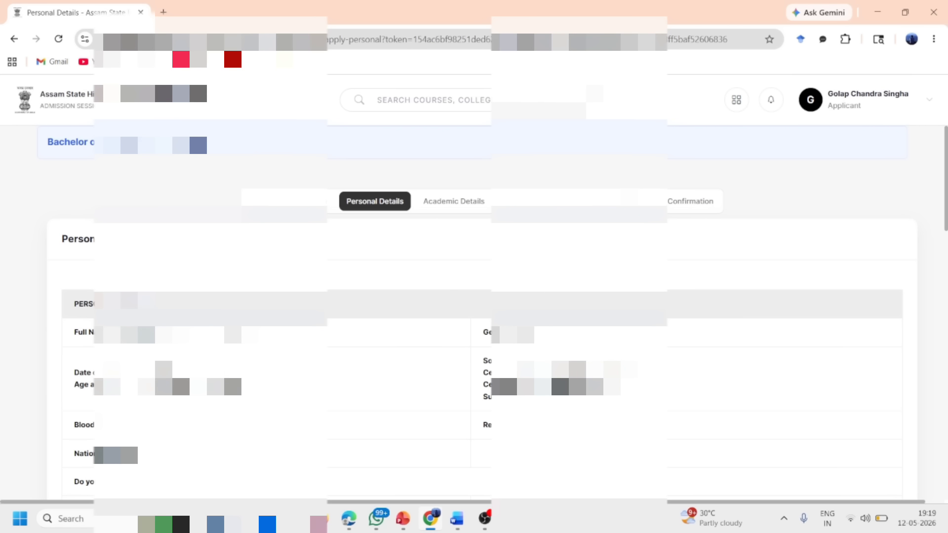
Step: Review the applicant's personal details through to the end and continue to the Academic Details section
{"action": "scroll", "coordinate": [489, 394], "scroll_direction": "down", "scroll_amount": 10}
{"action": "scroll", "coordinate": [474, 311], "scroll_direction": "down", "scroll_amount": 7}
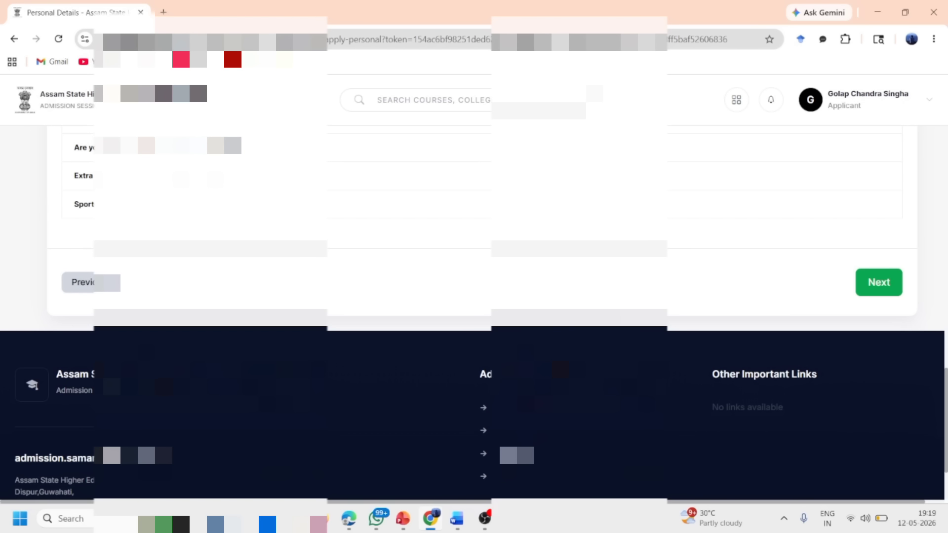
{"action": "scroll", "coordinate": [884, 282], "scroll_direction": "up", "scroll_amount": 3}
{"action": "scroll", "coordinate": [883, 282], "scroll_direction": "down", "scroll_amount": 3}
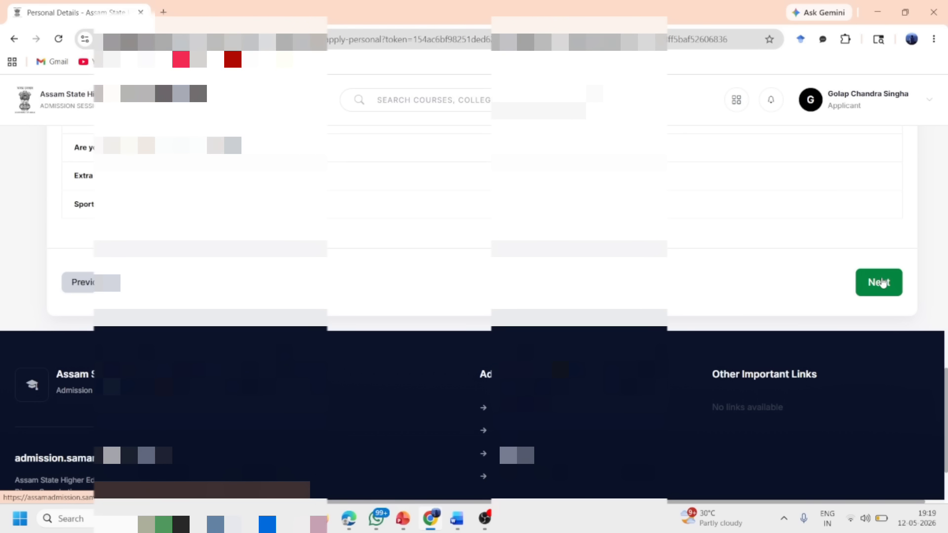
{"action": "left_click", "coordinate": [883, 283]}
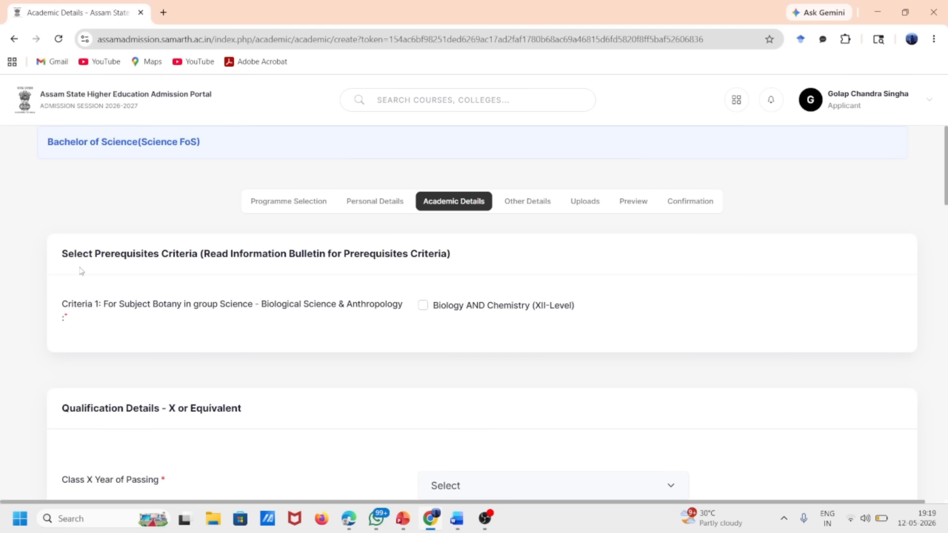
Step: Select the Biology AND Chemistry (XII-Level) prerequisite for Botany and set the Class X year of passing to 2023
{"action": "left_click", "coordinate": [424, 306]}
{"action": "scroll", "coordinate": [423, 307], "scroll_direction": "down", "scroll_amount": 4}
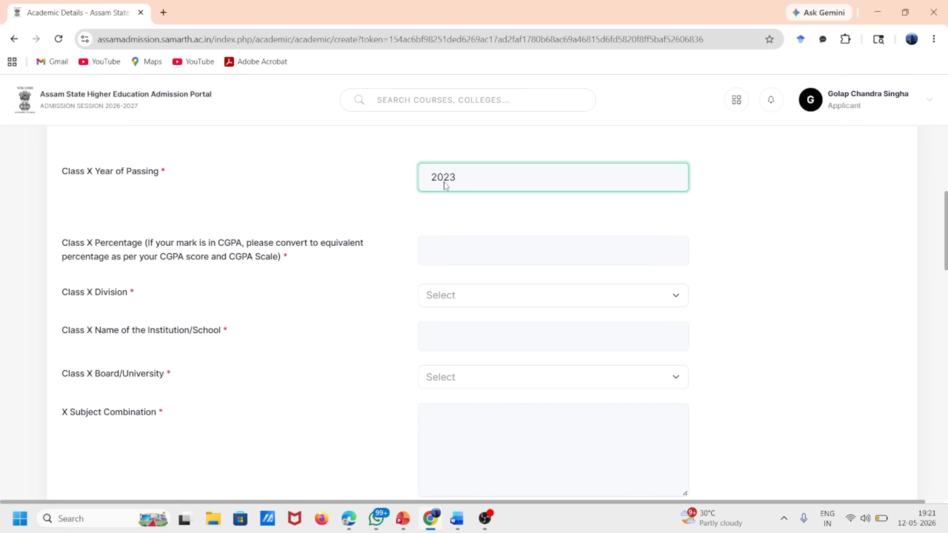
Step: Fill in the Class X percentage as 62, the division as First Division and the school as Laopani High School
{"action": "left_click", "coordinate": [435, 247]}
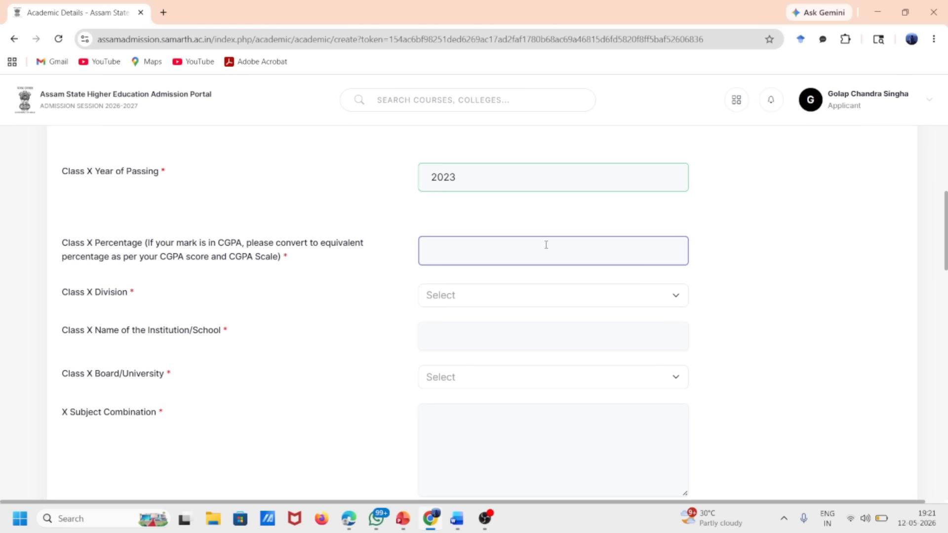
{"action": "type", "text": "62"}
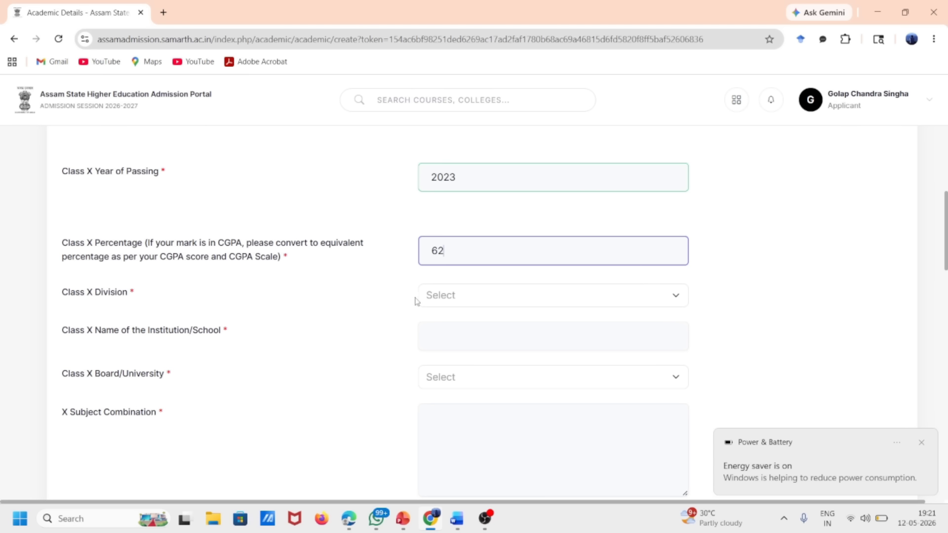
{"action": "left_click", "coordinate": [455, 301]}
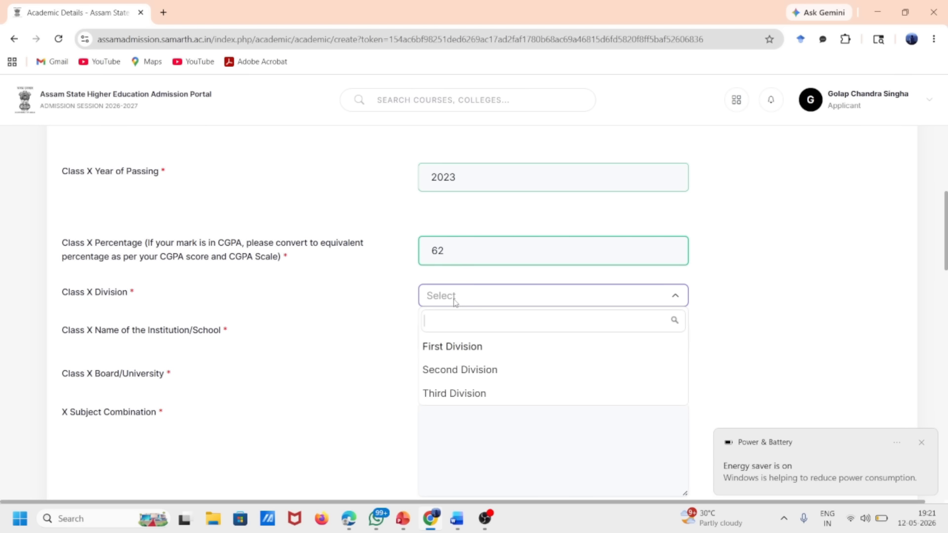
{"action": "left_click", "coordinate": [466, 349]}
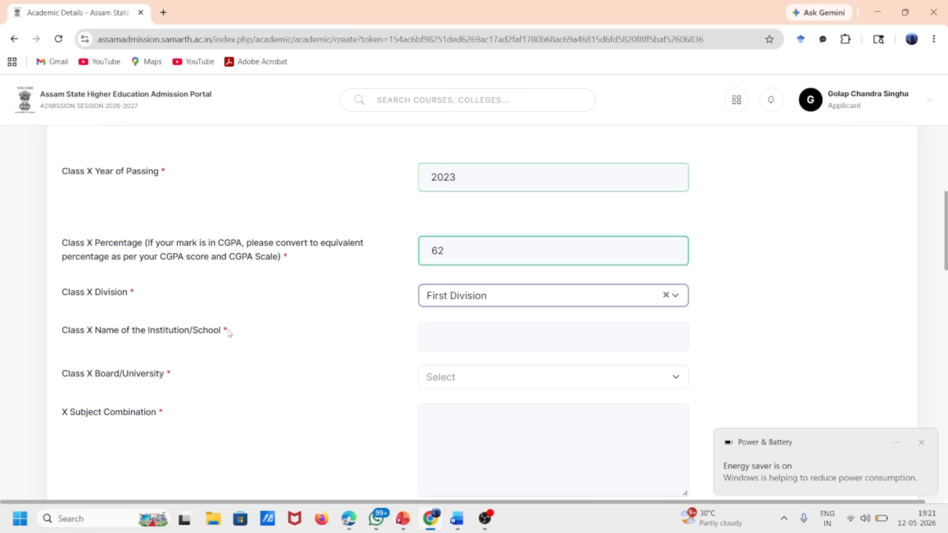
{"action": "left_click", "coordinate": [471, 338]}
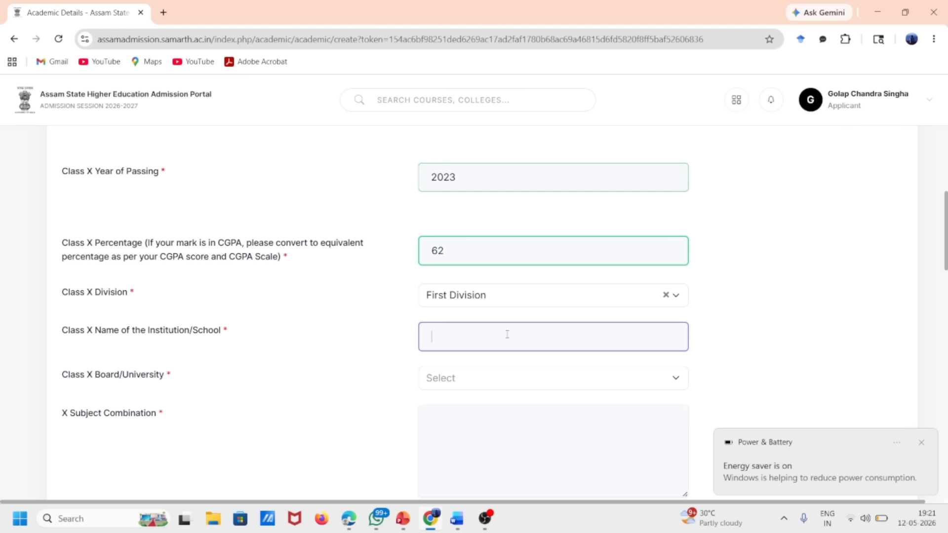
{"action": "type", "text": "Laopani High School"}
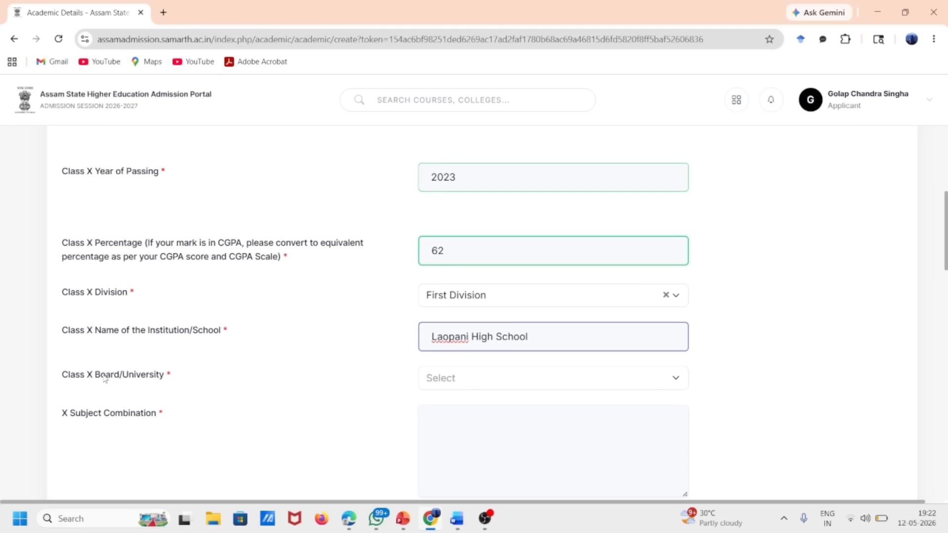
Step: Search the Class X board list for "assa", "centra" and "seba", and choose SECONDARY EDUCATION BOARD of ASSAM (SEBA)
{"action": "left_click", "coordinate": [437, 380]}
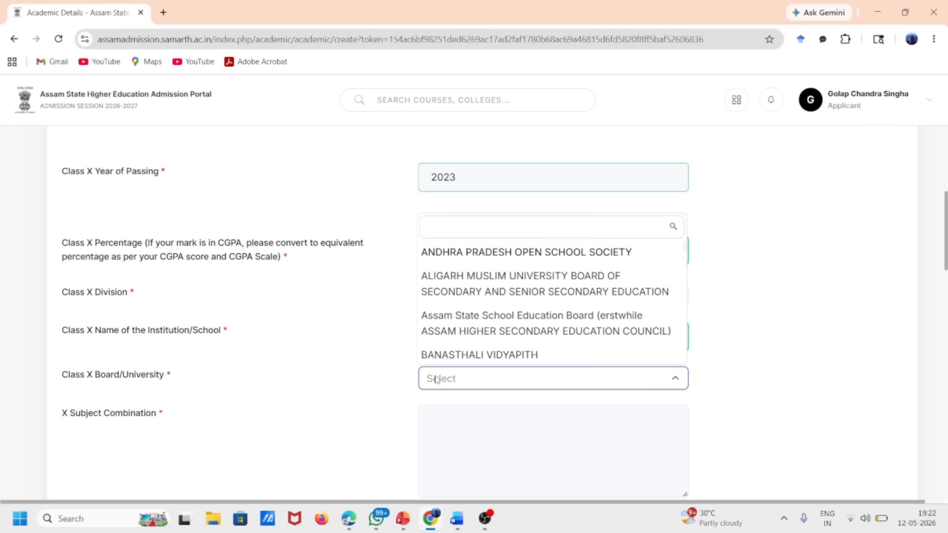
{"action": "type", "text": "assa"}
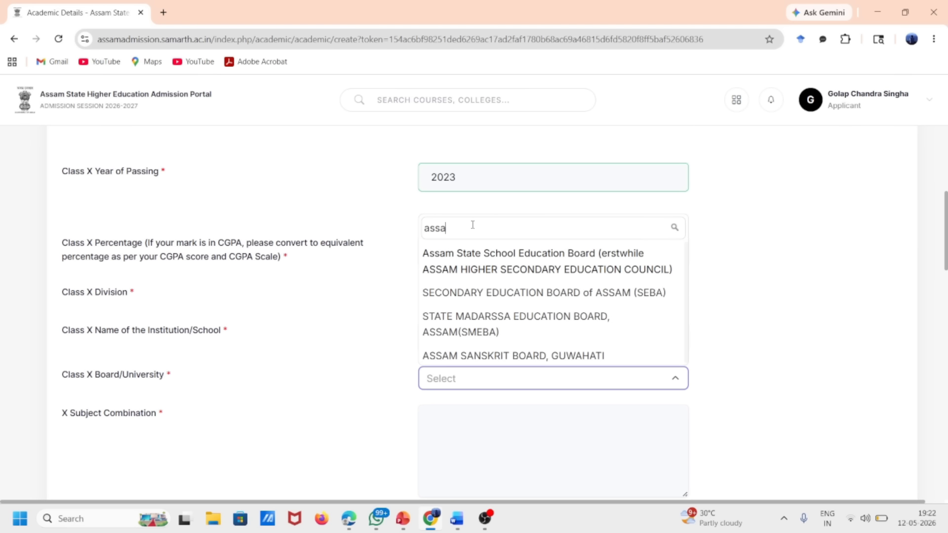
{"action": "key", "text": "BackSpace"}
{"action": "key", "text": "BackSpace"}
{"action": "key", "text": "BackSpace"}
{"action": "key", "text": "BackSpace"}
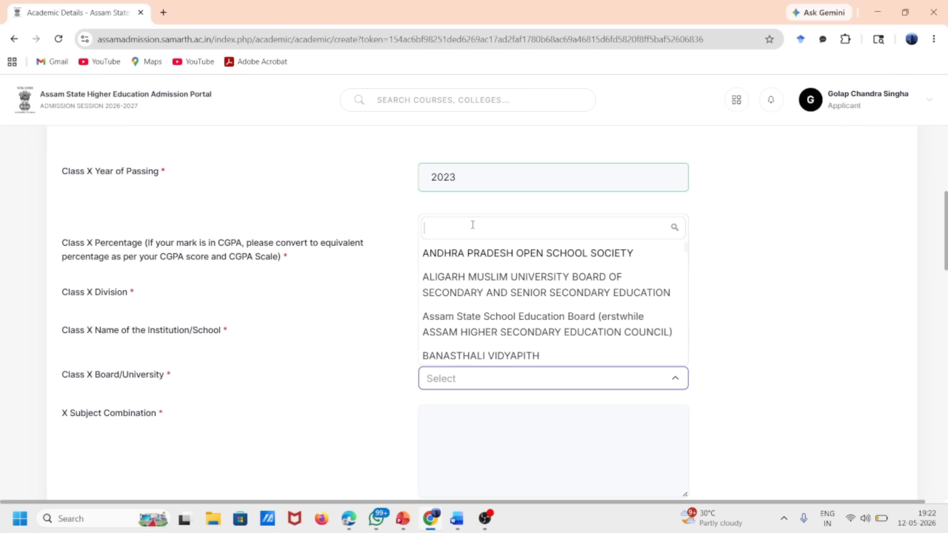
{"action": "type", "text": "centra"}
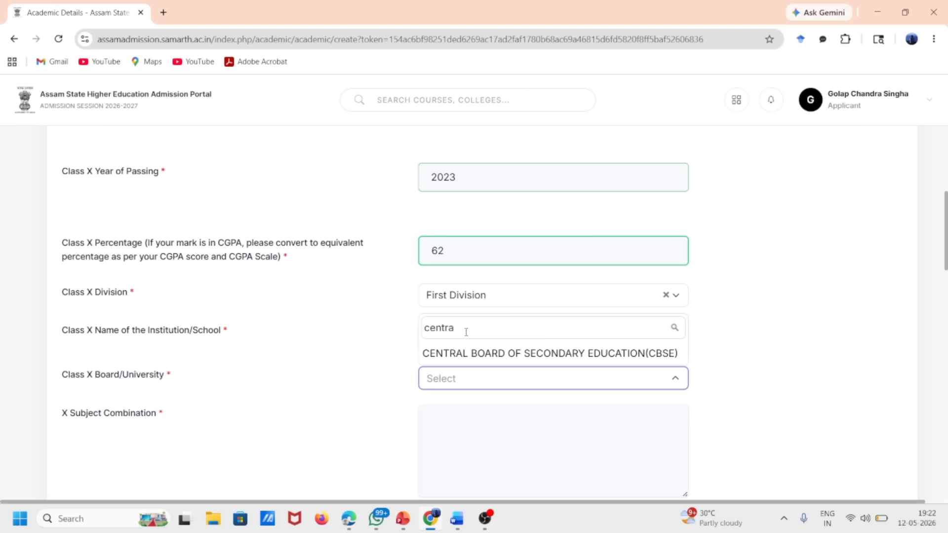
{"action": "key", "text": "BackSpace"}
{"action": "key", "text": "BackSpace"}
{"action": "key", "text": "BackSpace"}
{"action": "key", "text": "BackSpace"}
{"action": "key", "text": "BackSpace"}
{"action": "key", "text": "BackSpace"}
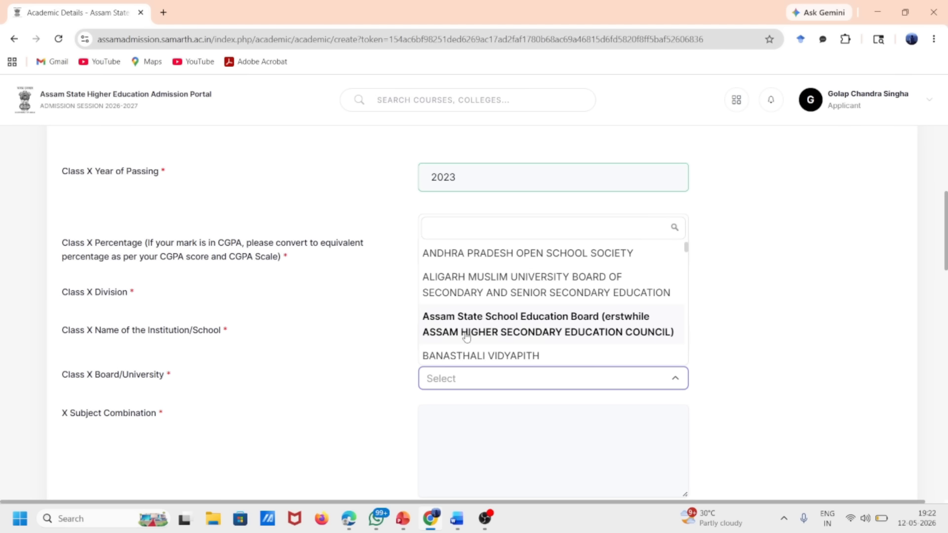
{"action": "type", "text": "seba"}
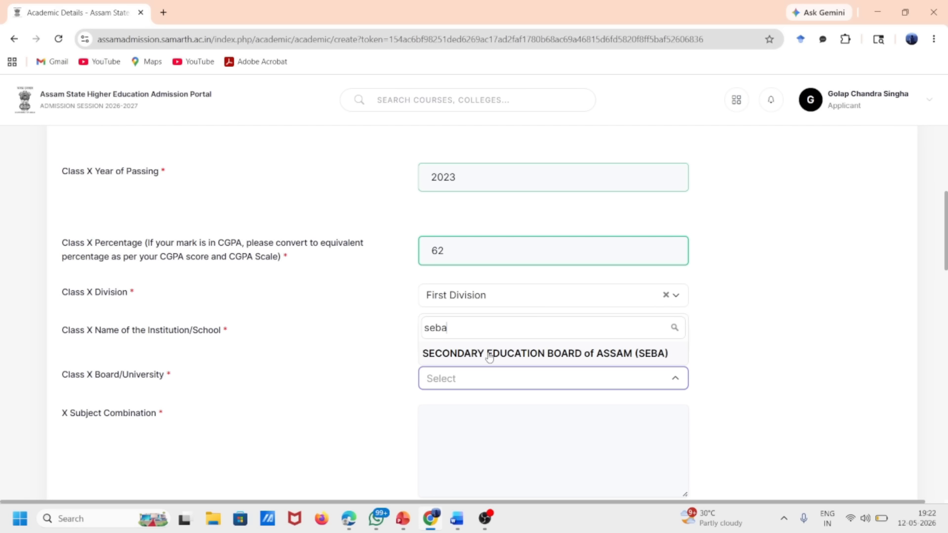
{"action": "left_click", "coordinate": [489, 354]}
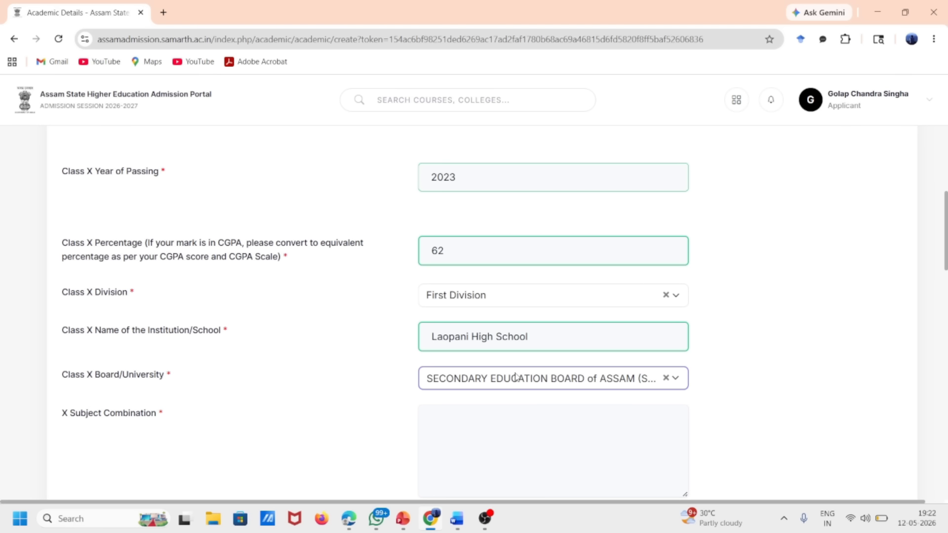
Step: Enter the Class X subject combination as "ASSAMESE, ENGLISH, GENERAL SCIENCE, SOCIAL SCIENCE, GENERAL MATHEMATICS, HINDI"
{"action": "scroll", "coordinate": [518, 375], "scroll_direction": "down", "scroll_amount": 4}
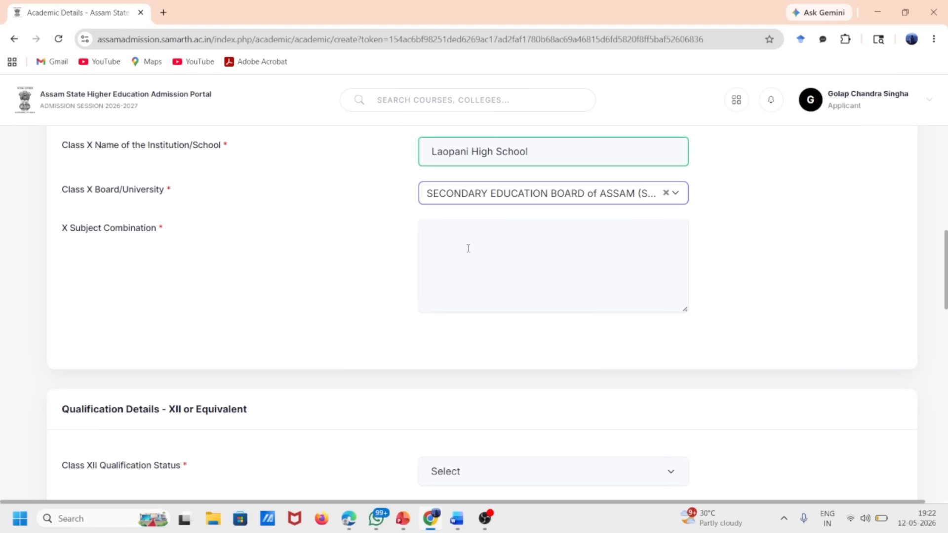
{"action": "left_click", "coordinate": [468, 249]}
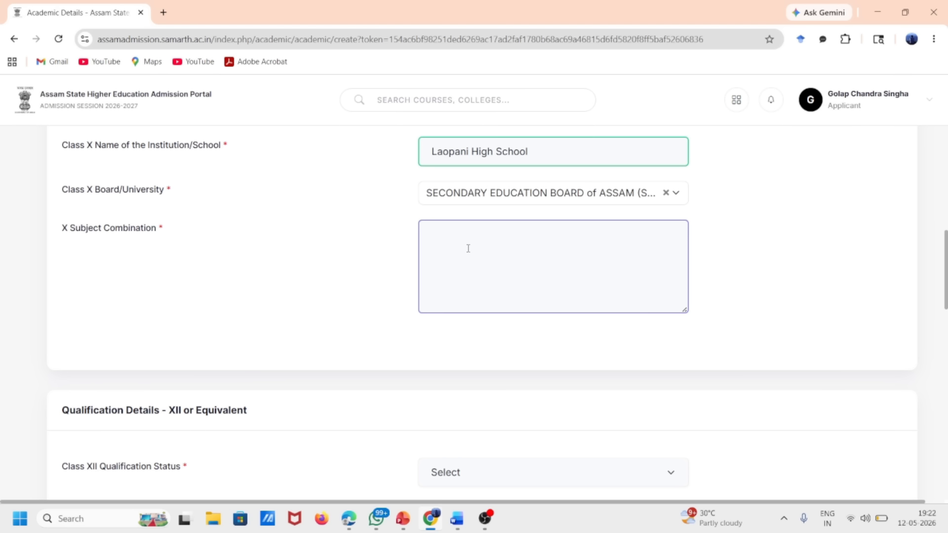
{"action": "type", "text": "ASSAMESE"}
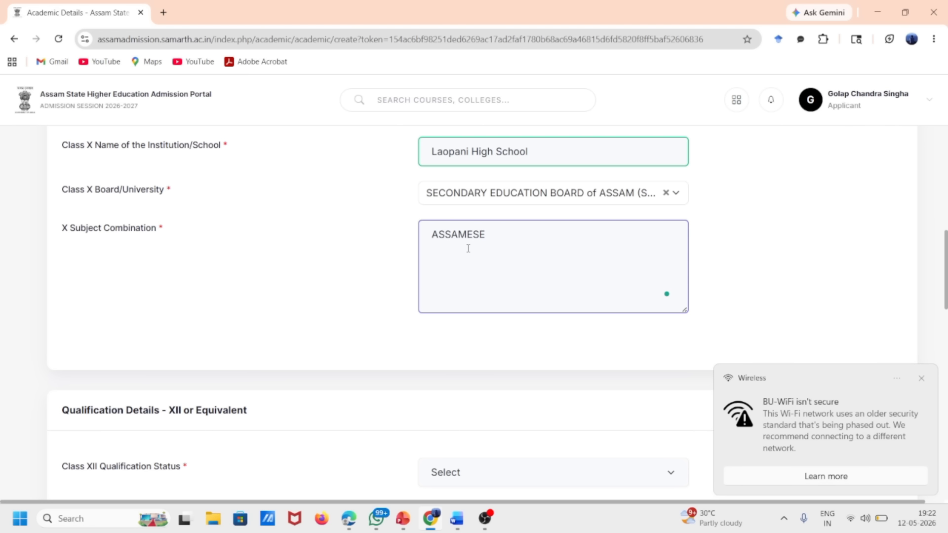
{"action": "type", "text": ", ENGLISH, GENERALK"}
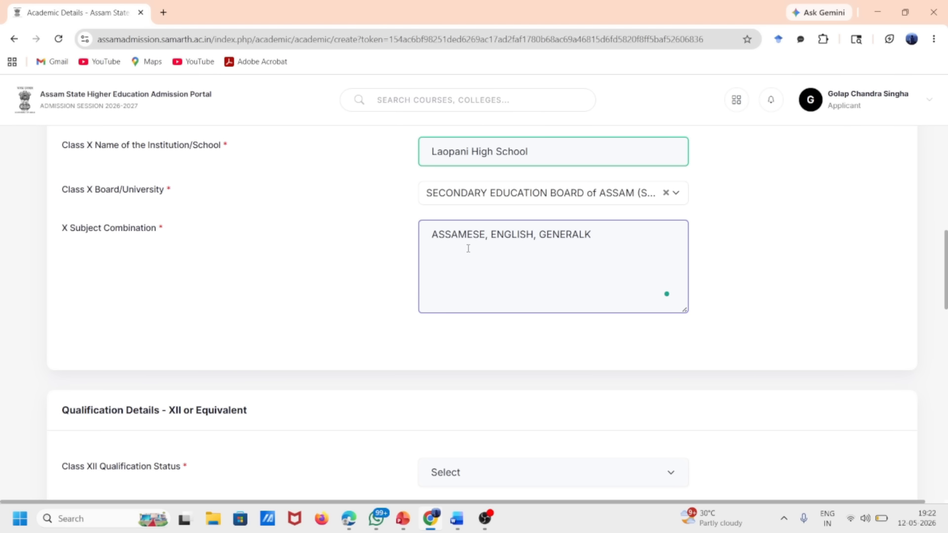
{"action": "key", "text": "BackSpace"}
{"action": "type", "text": "SCIENCE, SOCIAL SCIENT"}
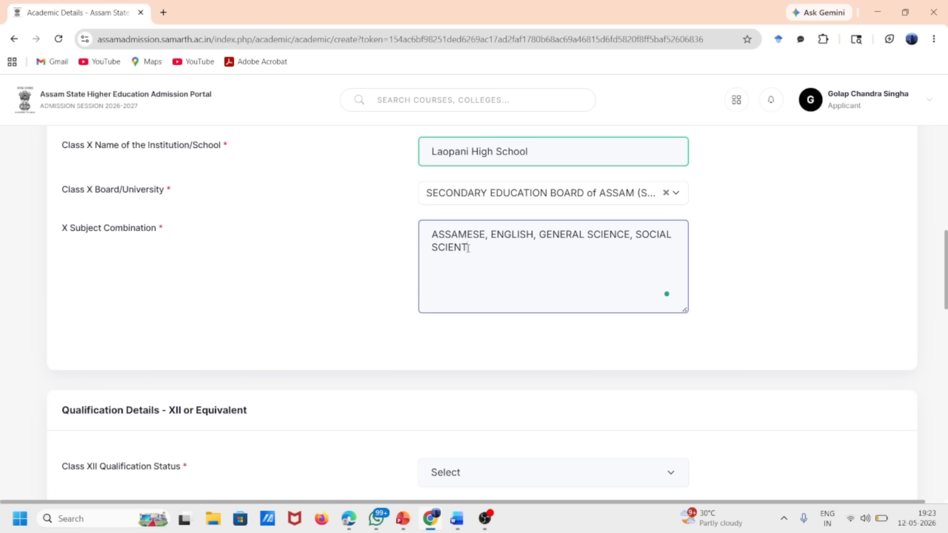
{"action": "key", "text": "BackSpace"}
{"action": "type", "text": "CE, GENERAL MATHEMATICS, "}
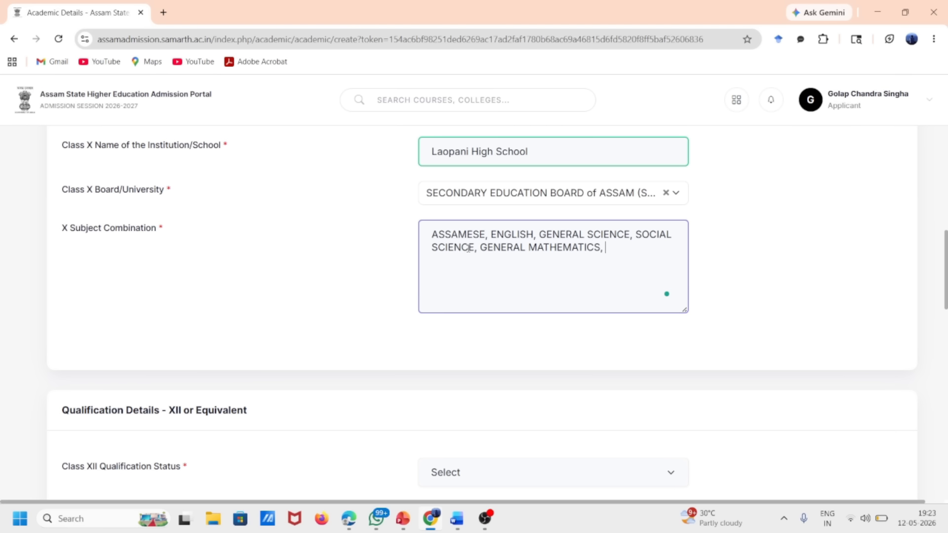
{"action": "type", "text": "HINDI"}
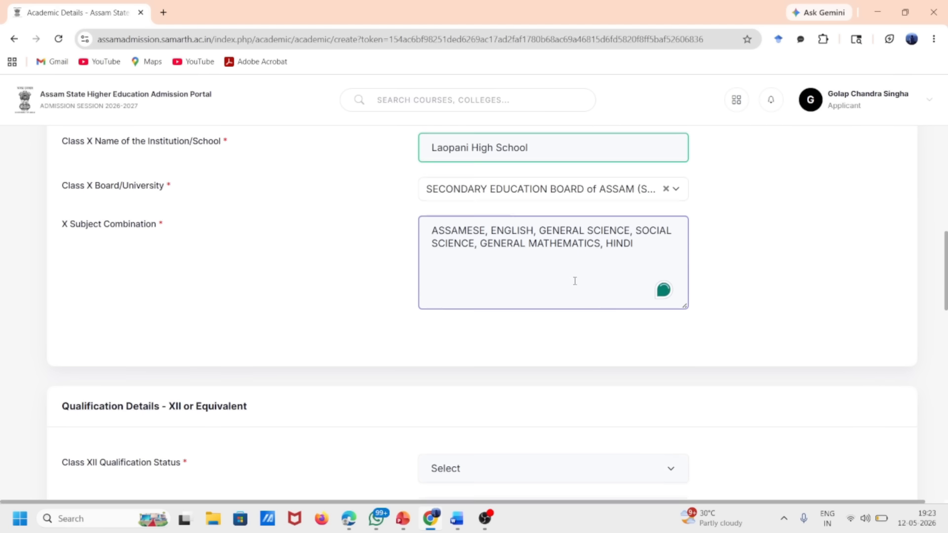
Step: Set the Class XII qualification status to Passed and the year of passing the final examination to 2025
{"action": "scroll", "coordinate": [575, 282], "scroll_direction": "down", "scroll_amount": 3}
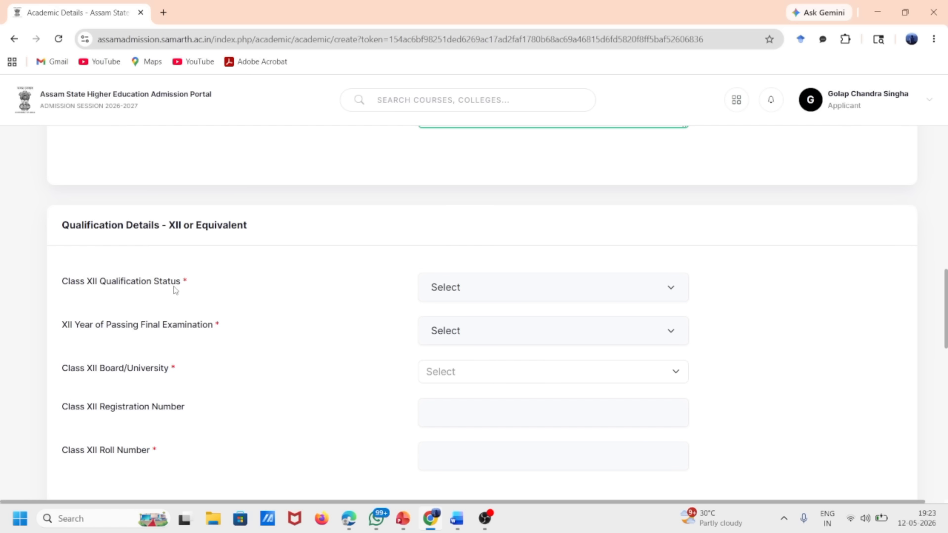
{"action": "left_click", "coordinate": [448, 296]}
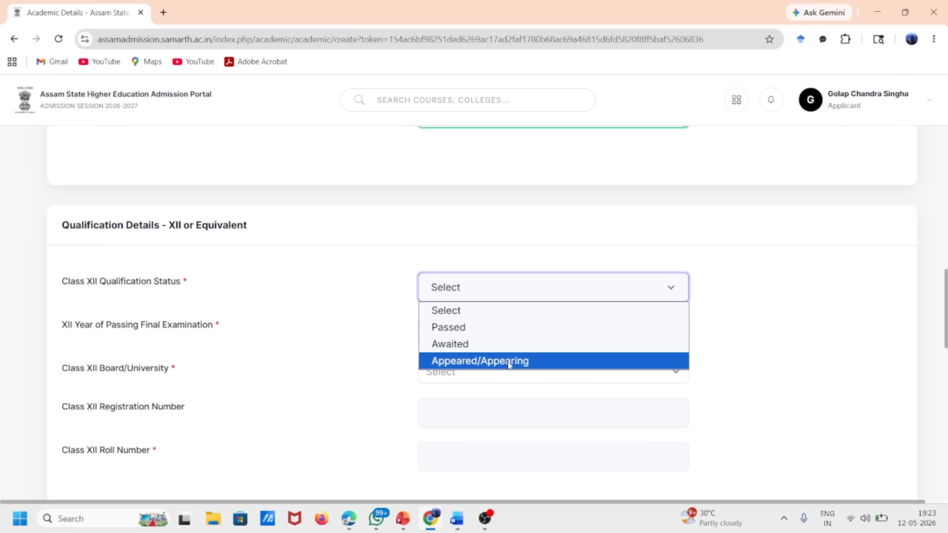
{"action": "left_click", "coordinate": [467, 334]}
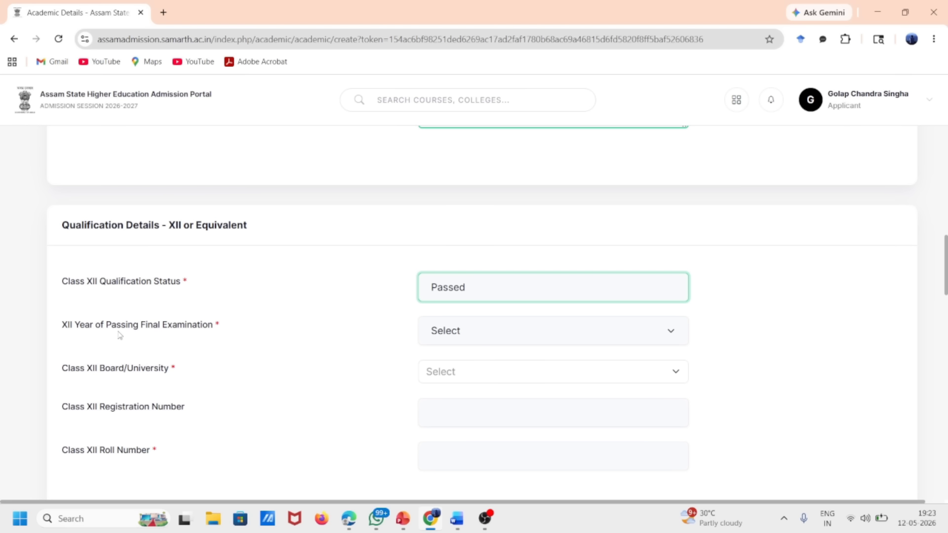
{"action": "left_click", "coordinate": [494, 335]}
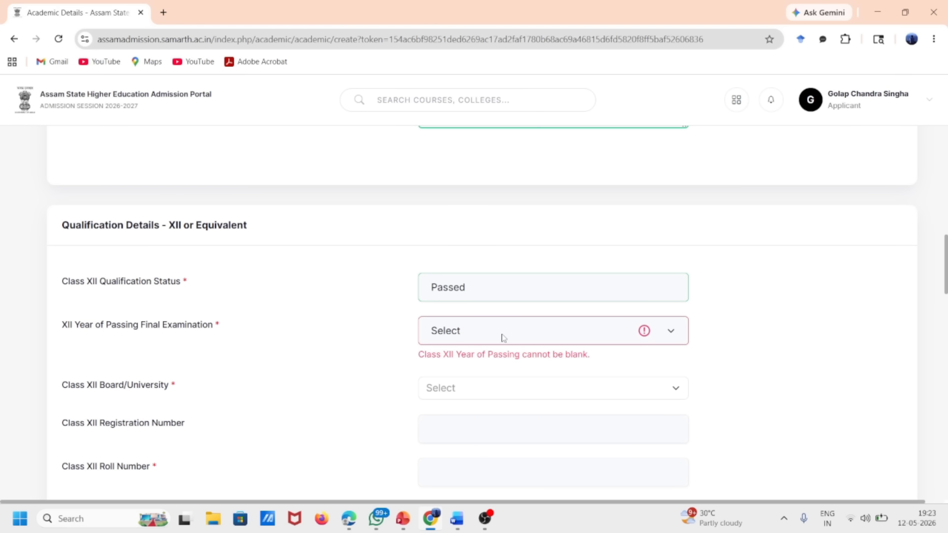
{"action": "left_click", "coordinate": [503, 338]}
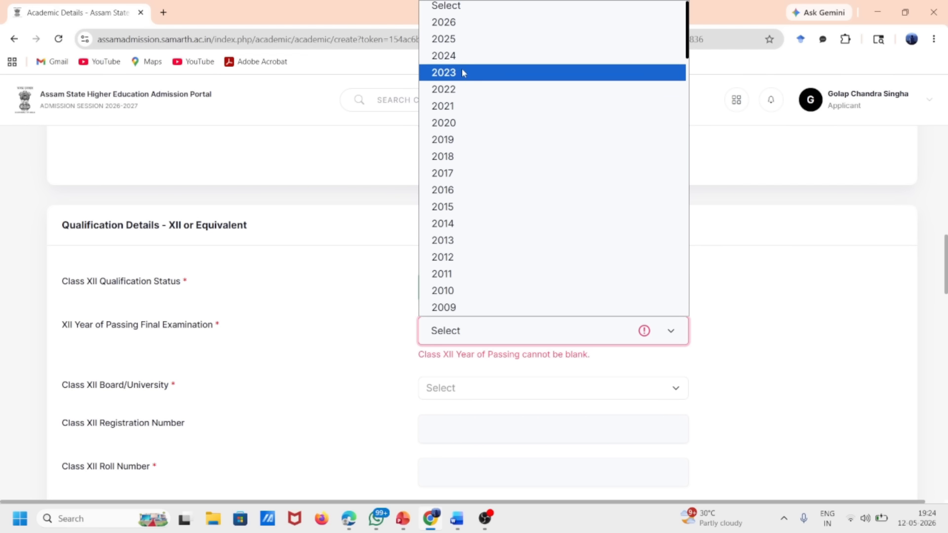
{"action": "left_click", "coordinate": [465, 39]}
Step: Search the Class XII board list and choose Assam State School Education Board (erstwhile ASSAM HIGHER SECONDARY EDUCATION COUNCIL)
{"action": "scroll", "coordinate": [650, 363], "scroll_direction": "down", "scroll_amount": 3}
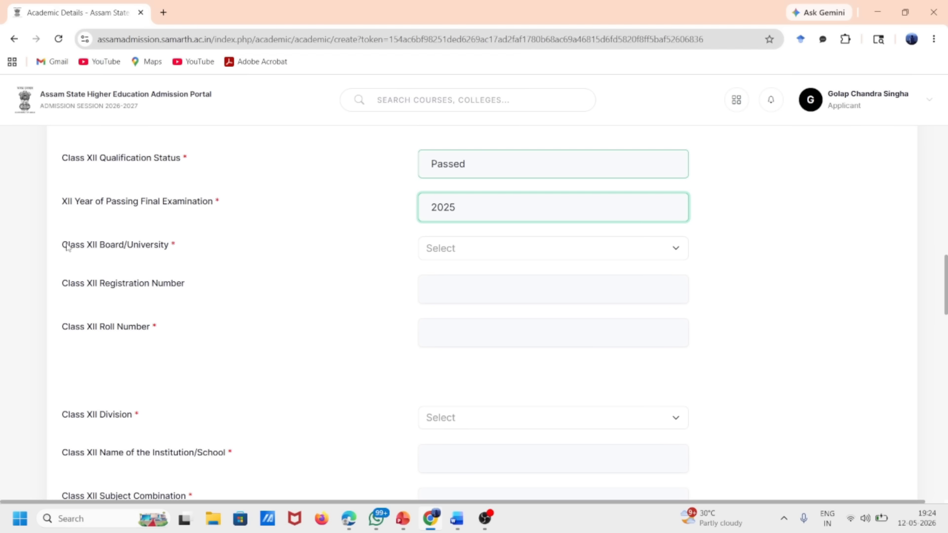
{"action": "left_click", "coordinate": [450, 252]}
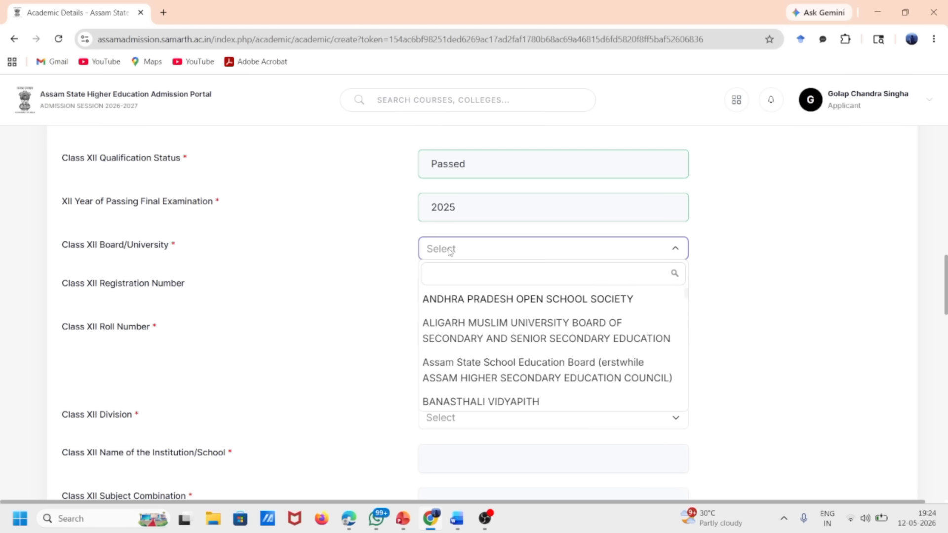
{"action": "type", "text": "AHSEC"}
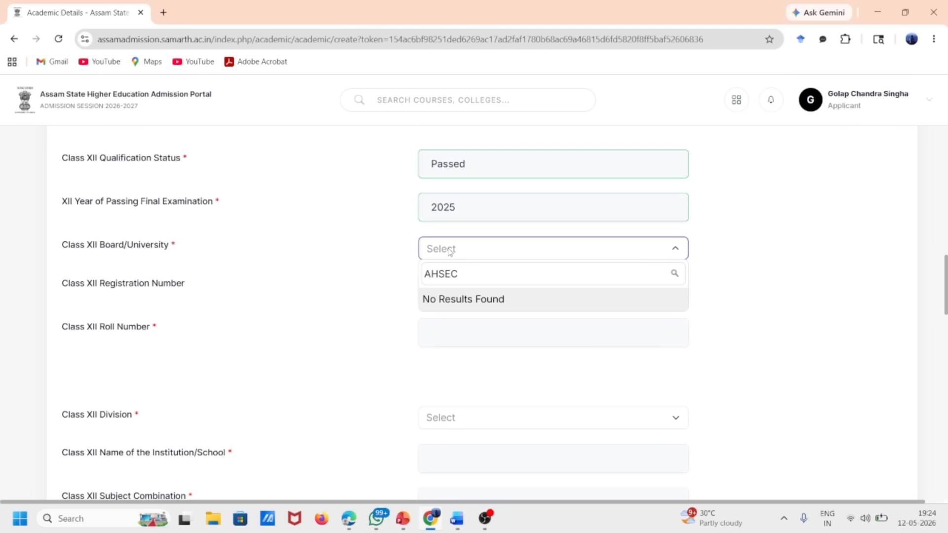
{"action": "key", "text": "BackSpace"}
{"action": "key", "text": "BackSpace"}
{"action": "key", "text": "BackSpace"}
{"action": "key", "text": "BackSpace"}
{"action": "type", "text": "SSAM"}
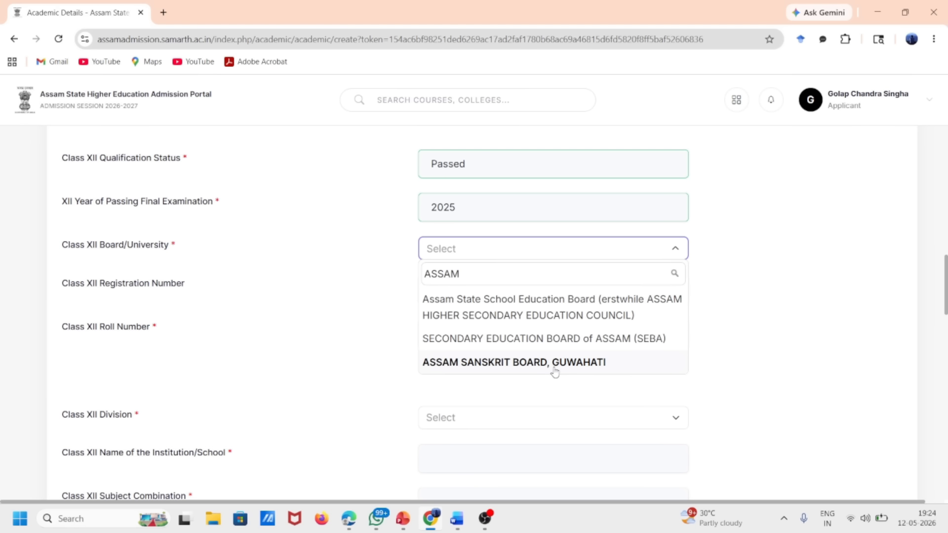
{"action": "left_click", "coordinate": [468, 251]}
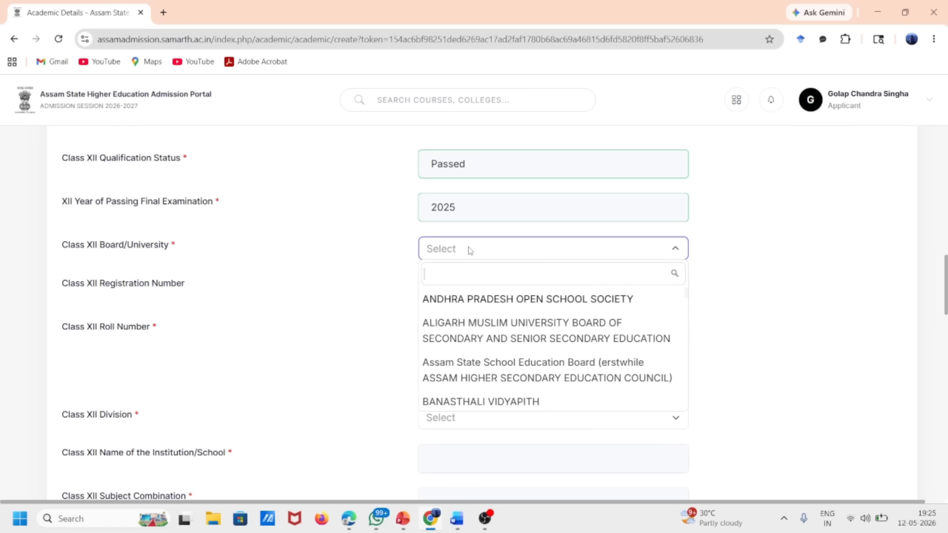
{"action": "type", "text": "ASS"}
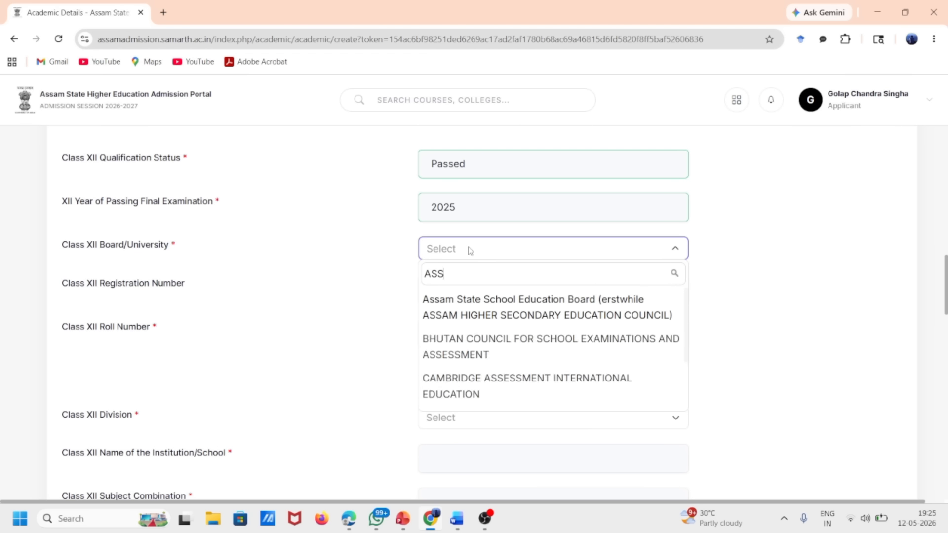
{"action": "type", "text": "AM HIGHER"}
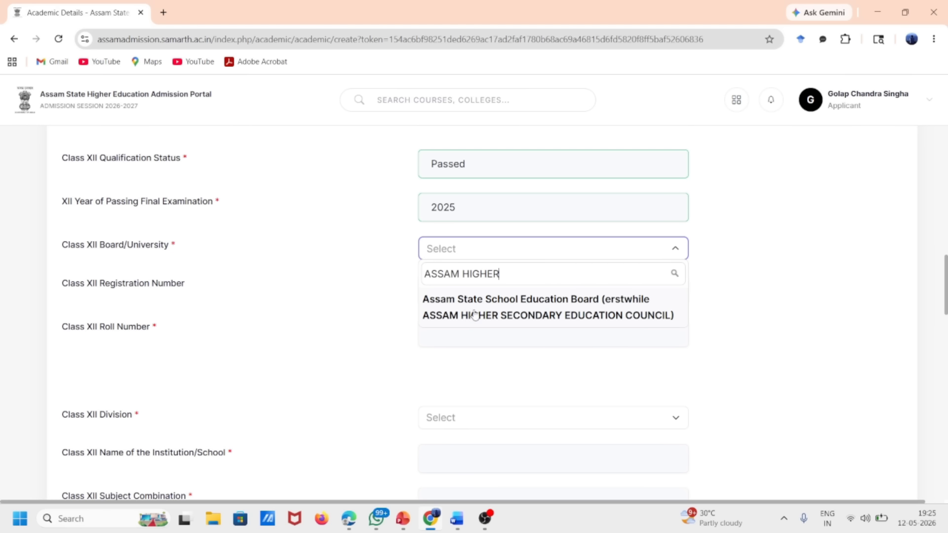
{"action": "left_click", "coordinate": [579, 306]}
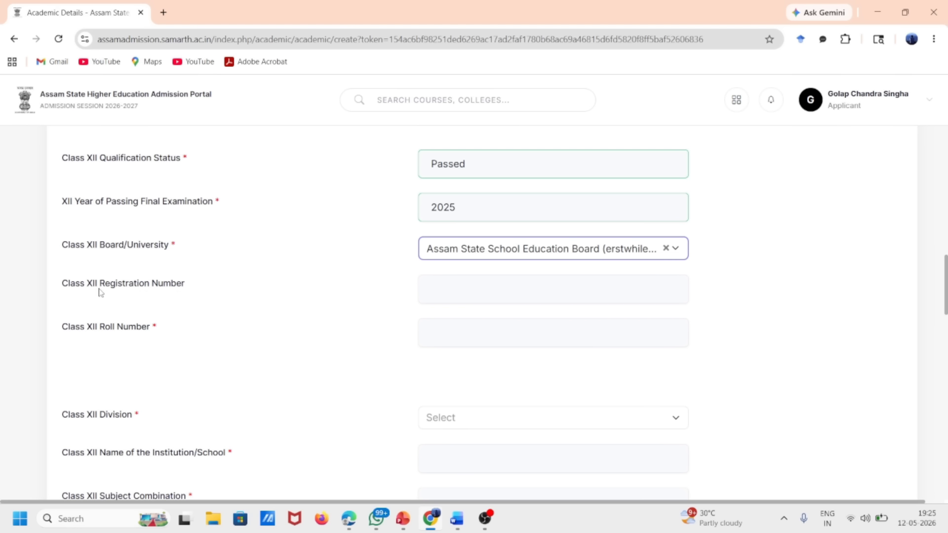
Step: Pass through the Class XII registration and roll number fields without filling them in, and set the Class XII division to First Division
{"action": "left_click", "coordinate": [463, 289]}
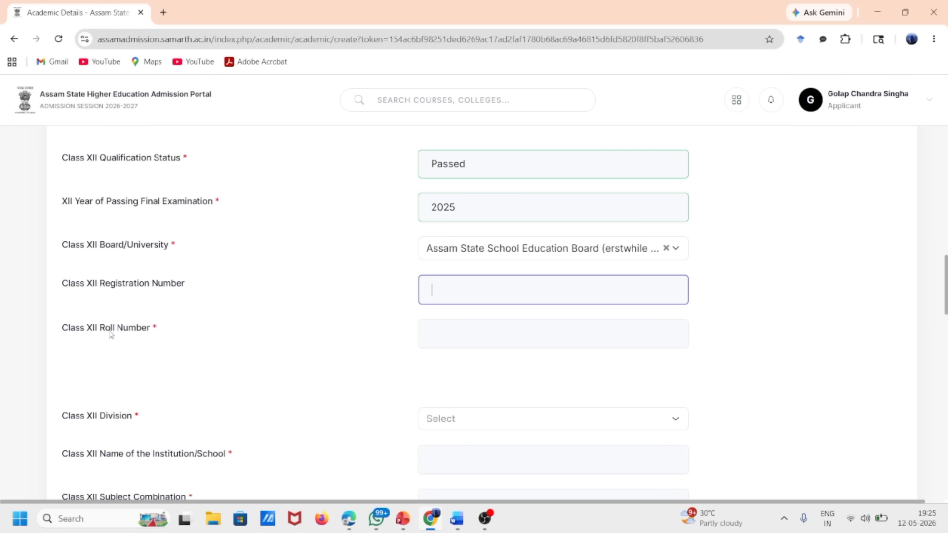
{"action": "left_click", "coordinate": [453, 330]}
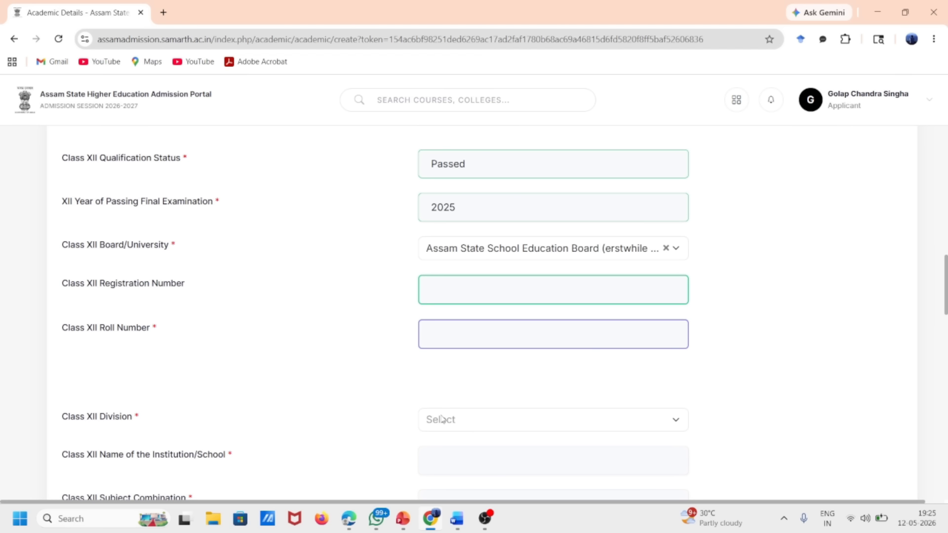
{"action": "scroll", "coordinate": [442, 419], "scroll_direction": "down", "scroll_amount": 1}
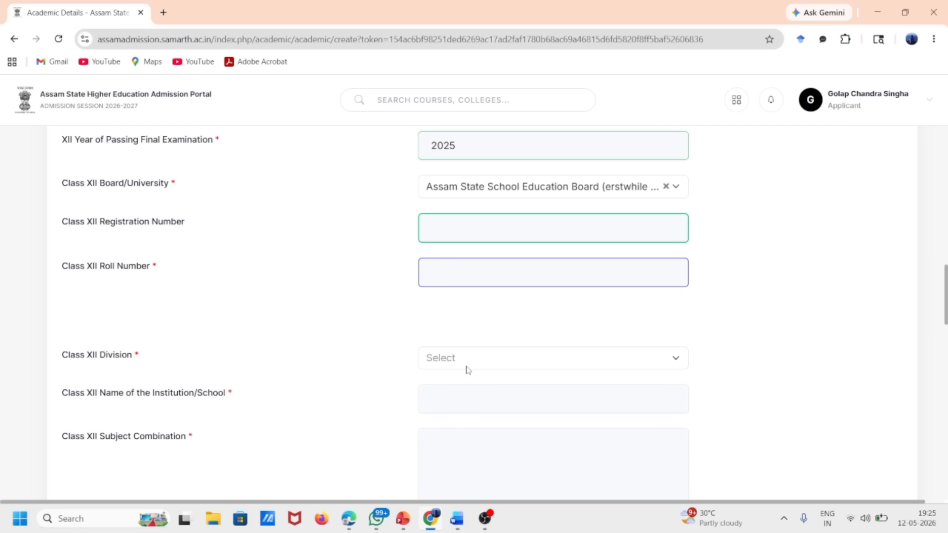
{"action": "left_click", "coordinate": [468, 370]}
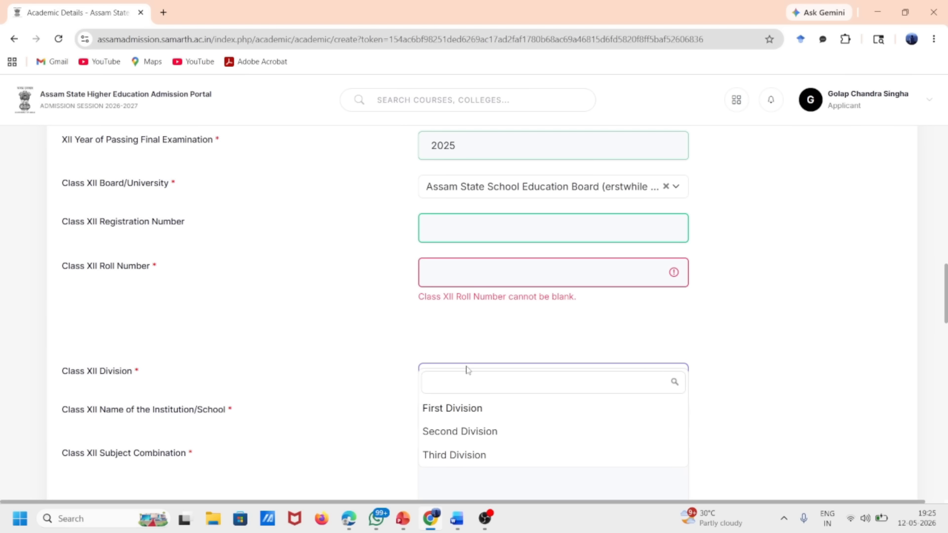
{"action": "left_click", "coordinate": [453, 410]}
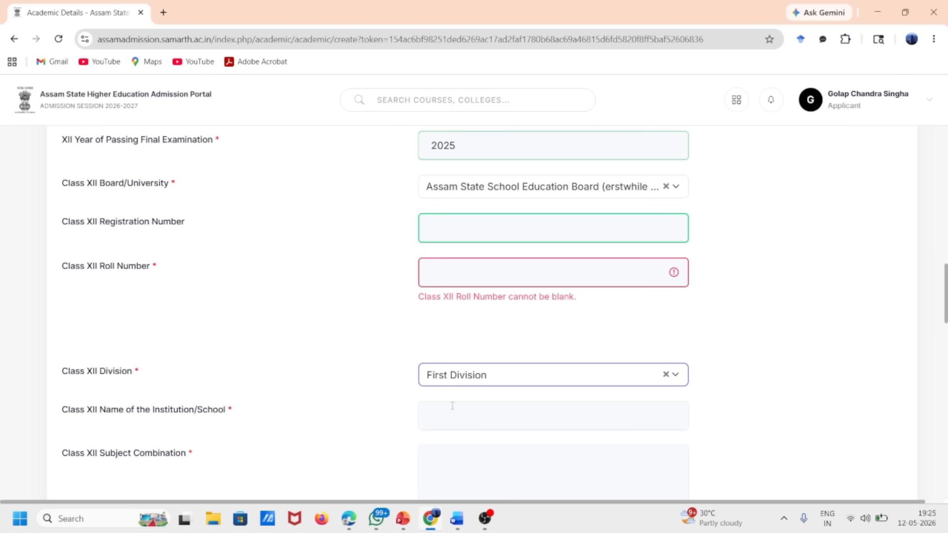
Step: Enter "RAHA HS SCHOOL" as the Class XII name of the institution/school
{"action": "scroll", "coordinate": [453, 406], "scroll_direction": "down", "scroll_amount": 2}
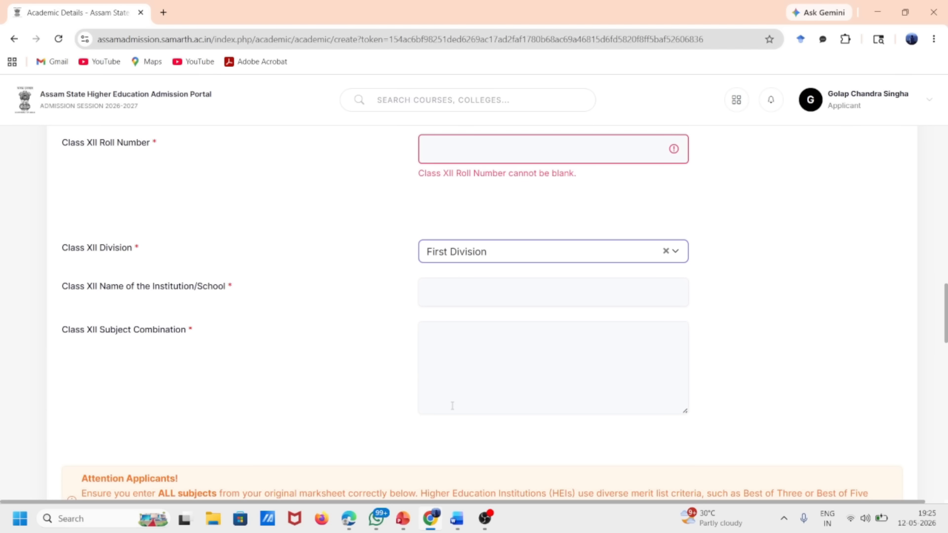
{"action": "left_click", "coordinate": [455, 305]}
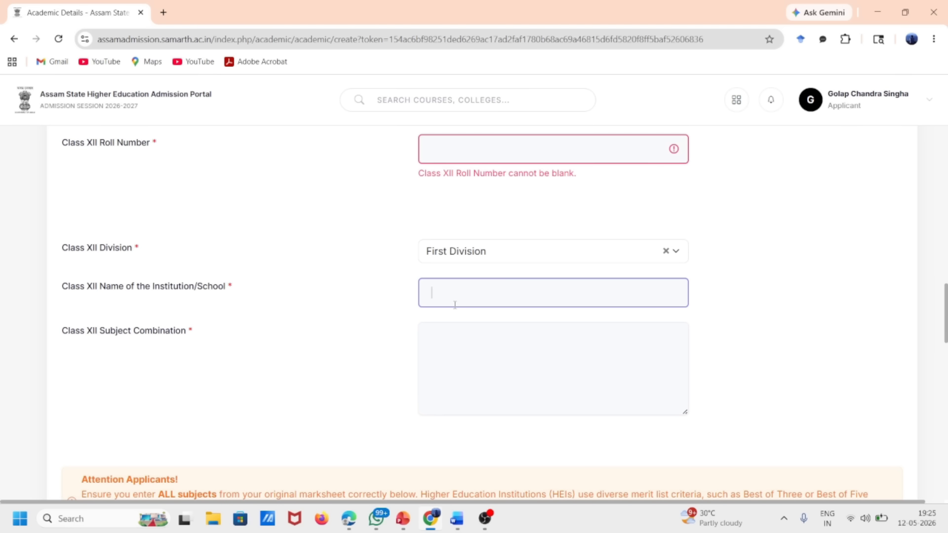
{"action": "type", "text": "RAHA HS SCHOOL"}
Step: Enter the Class XII subject combination as "ASSAMESE, ENGLISH, BIOLOGY, CHEMISTRY, PHYSICS"
{"action": "left_click", "coordinate": [463, 340]}
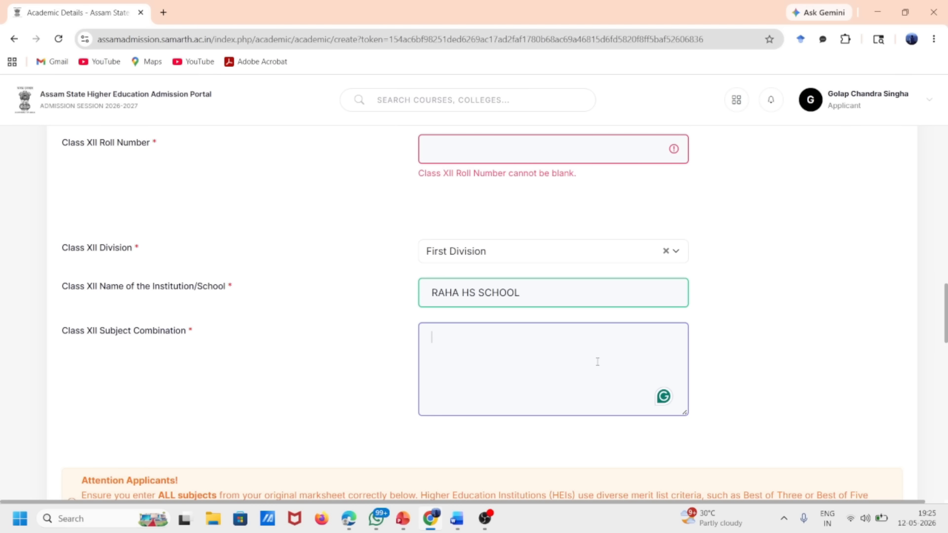
{"action": "type", "text": "ASSAMESE, E"}
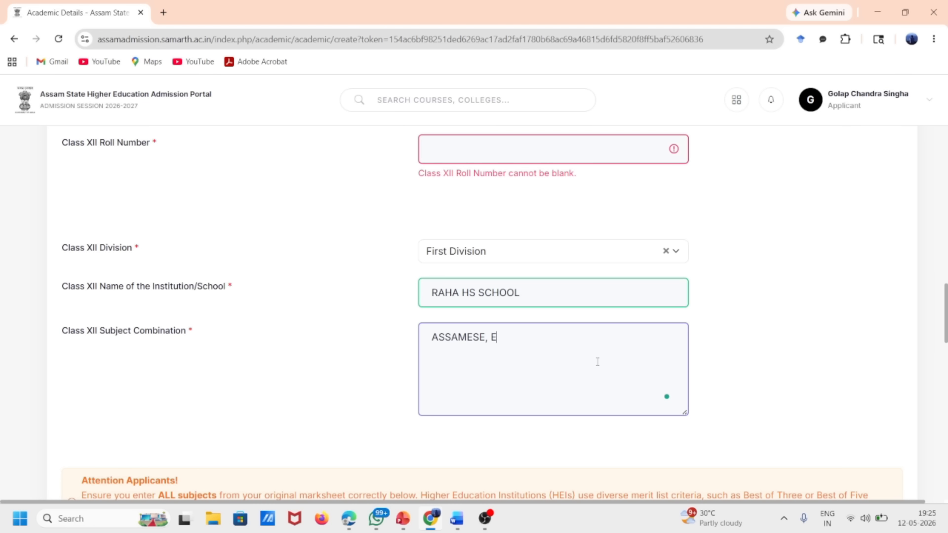
{"action": "type", "text": "NGLISH, BIOLOGY, CHEMISTRY"}
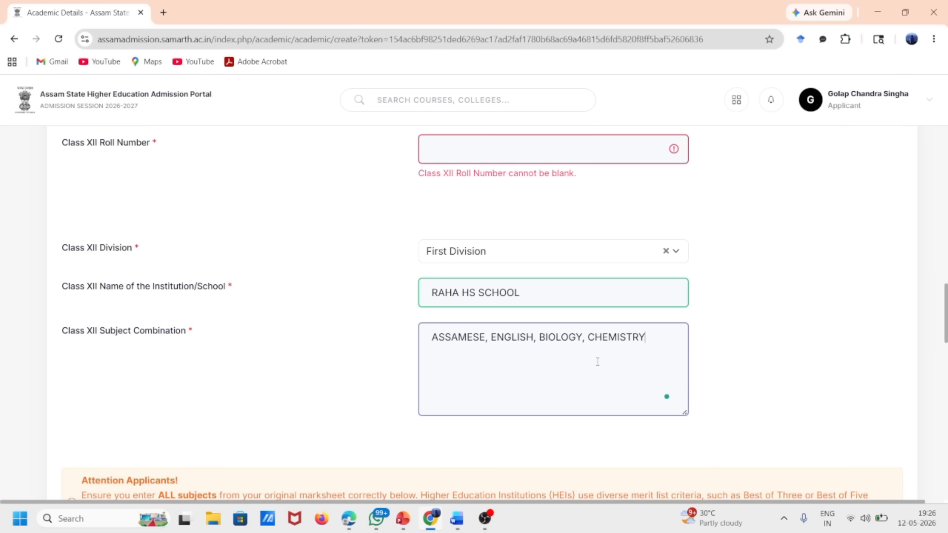
{"action": "type", "text": ", PHYSICS"}
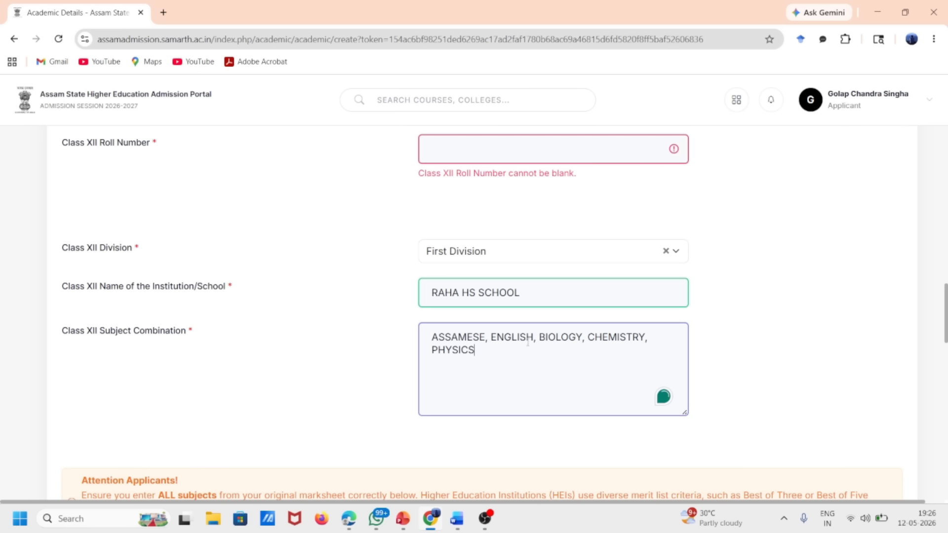
Step: Examine the notice about entering all subjects and the Class XII table for subject names, obtained marks and total marks
{"action": "scroll", "coordinate": [604, 342], "scroll_direction": "down", "scroll_amount": 1}
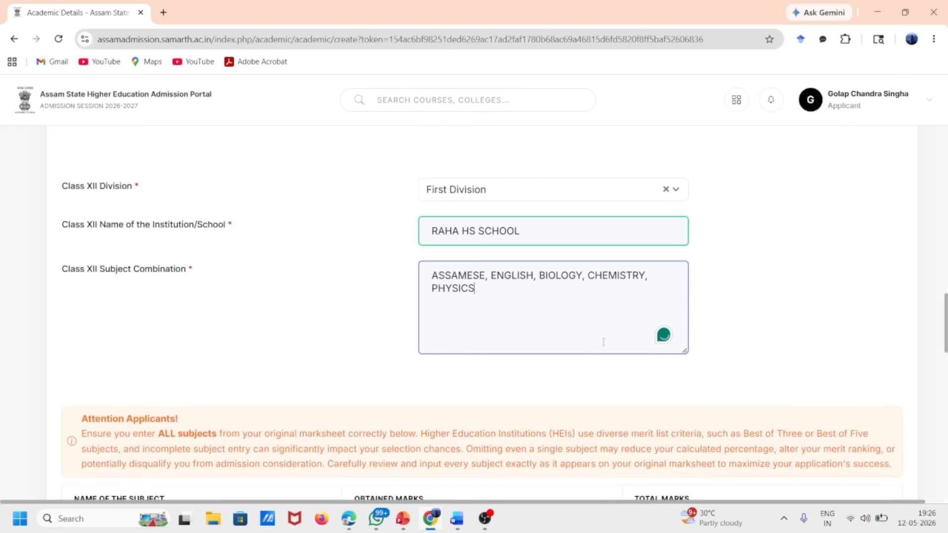
{"action": "scroll", "coordinate": [603, 342], "scroll_direction": "down", "scroll_amount": 2}
{"action": "scroll", "coordinate": [262, 389], "scroll_direction": "down", "scroll_amount": 1}
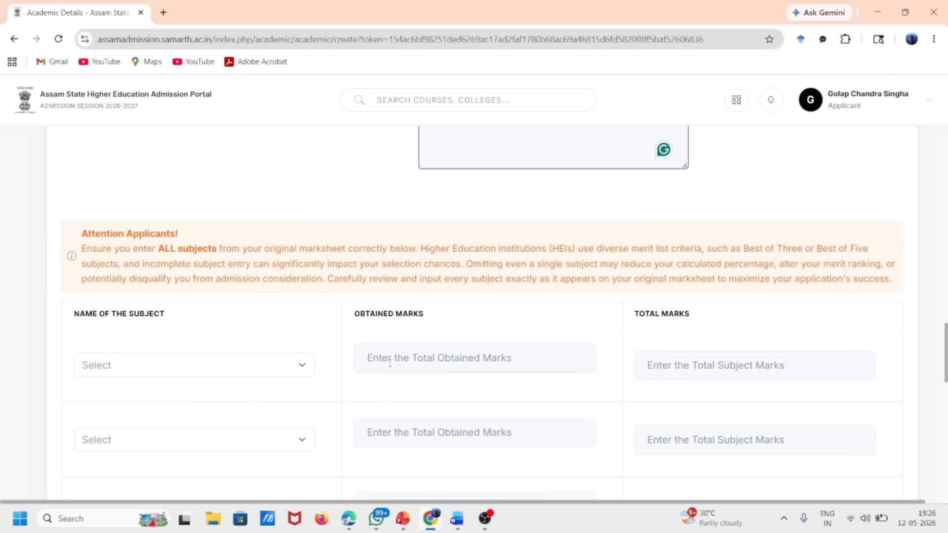
{"action": "scroll", "coordinate": [487, 368], "scroll_direction": "down", "scroll_amount": 2}
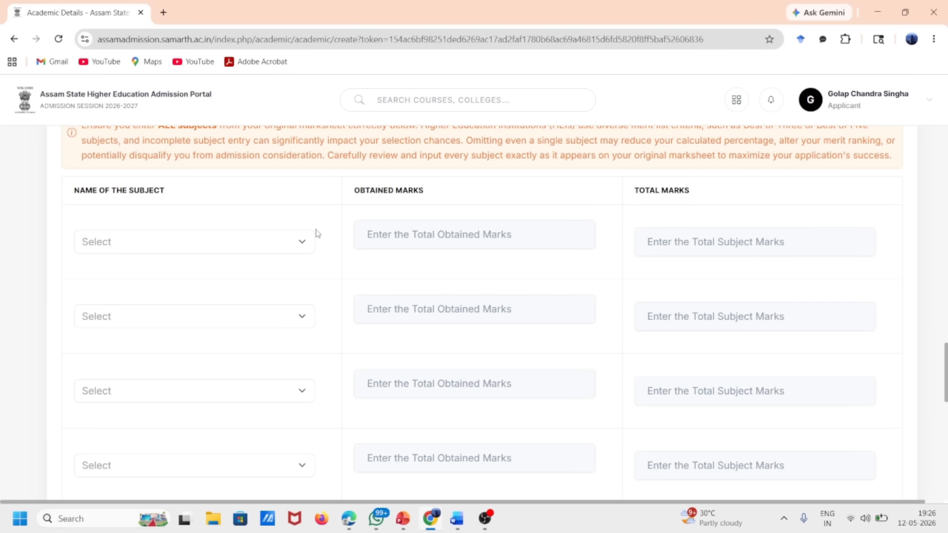
{"action": "scroll", "coordinate": [318, 233], "scroll_direction": "down", "scroll_amount": 1}
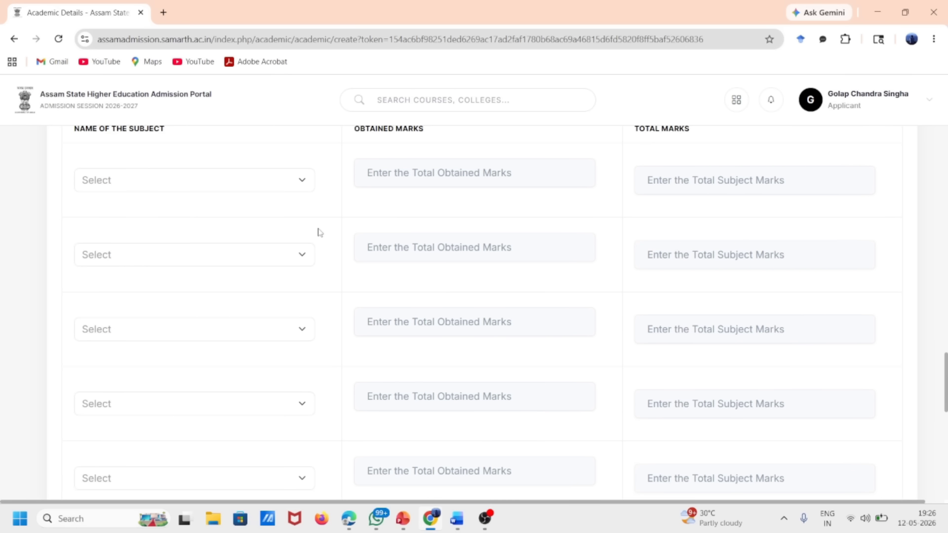
{"action": "scroll", "coordinate": [137, 225], "scroll_direction": "up", "scroll_amount": 1}
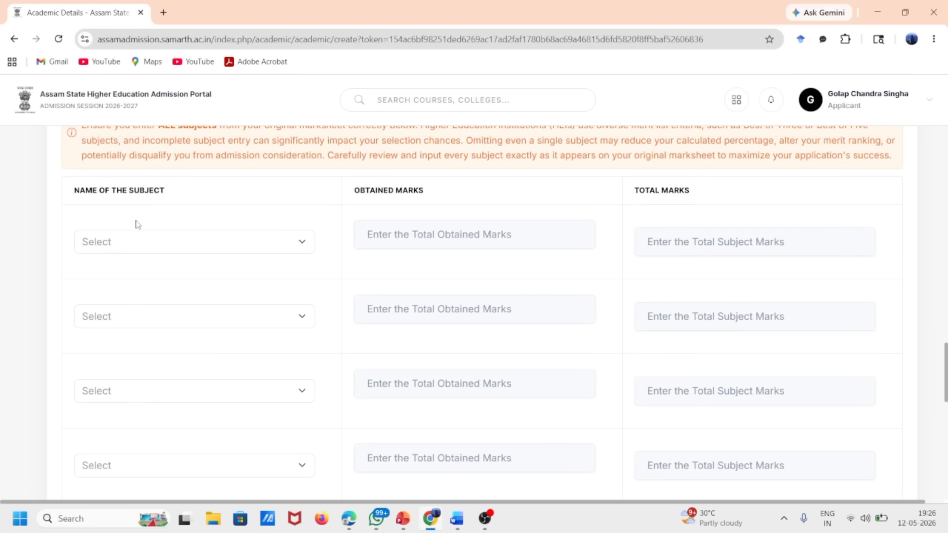
{"action": "scroll", "coordinate": [201, 247], "scroll_direction": "up", "scroll_amount": 2}
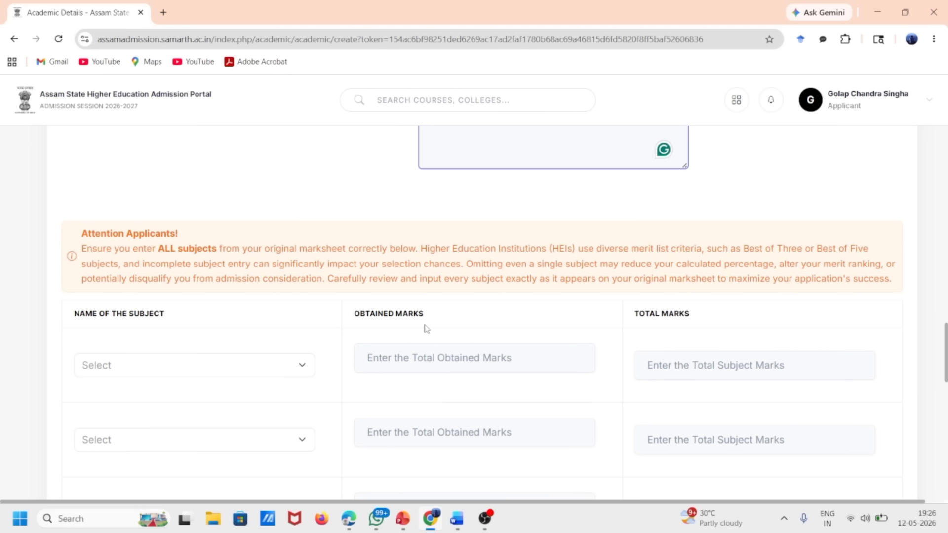
{"action": "scroll", "coordinate": [427, 328], "scroll_direction": "down", "scroll_amount": 1}
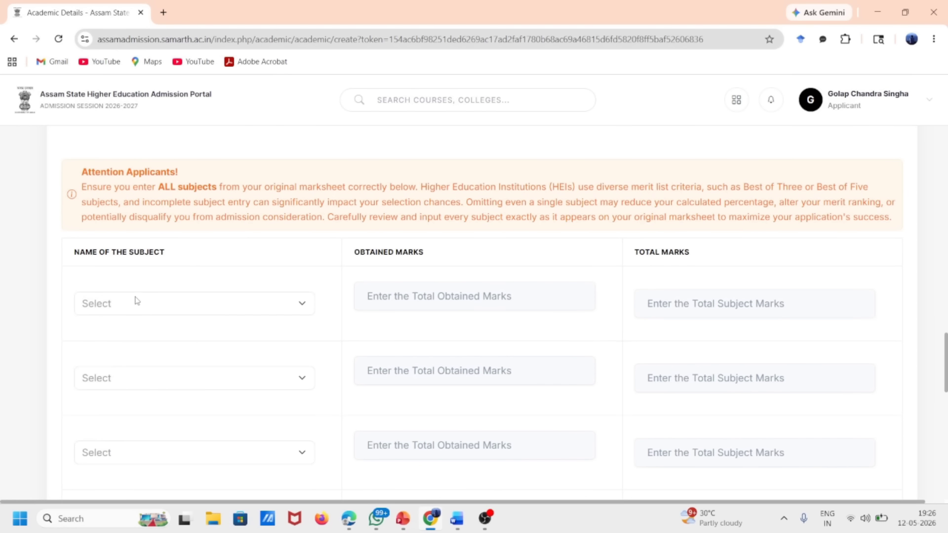
Step: Search the first subject list for "ASSAMESE", choose MIL (ASSAMESE) and set its total marks to 100
{"action": "left_click", "coordinate": [138, 301]}
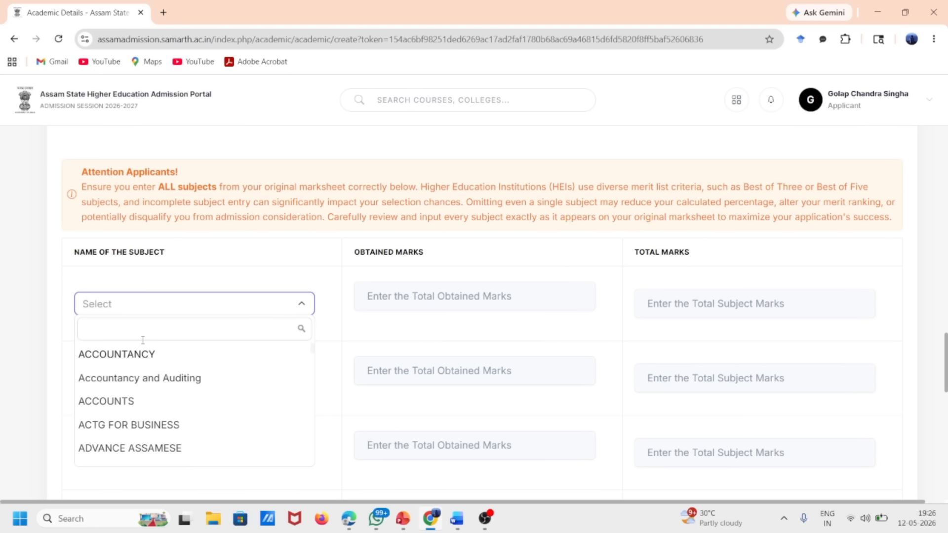
{"action": "type", "text": "MIL"}
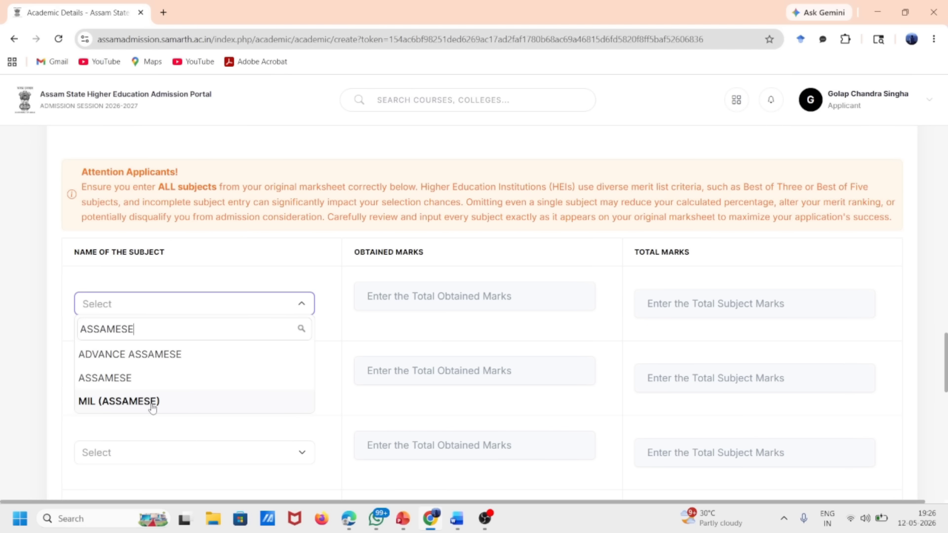
{"action": "left_click", "coordinate": [125, 402]}
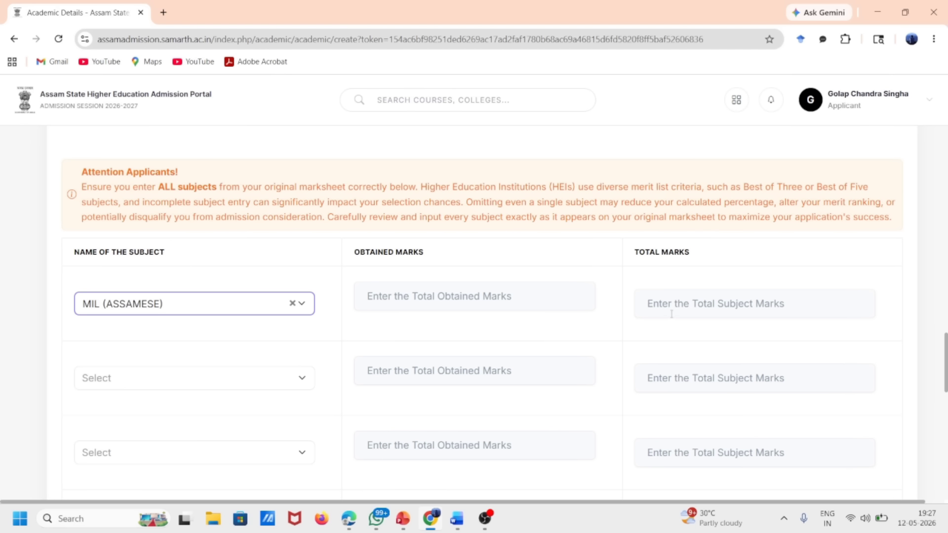
{"action": "left_click", "coordinate": [752, 305]}
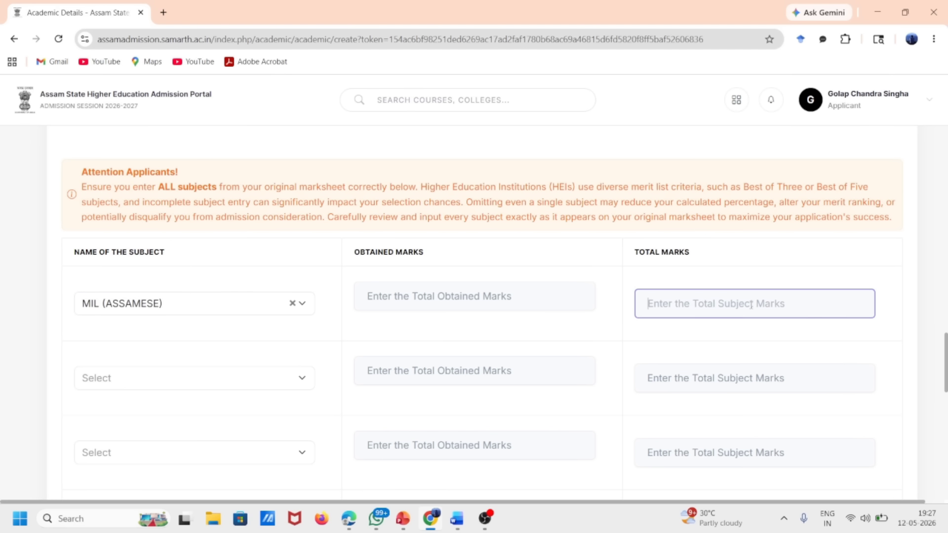
{"action": "type", "text": "100"}
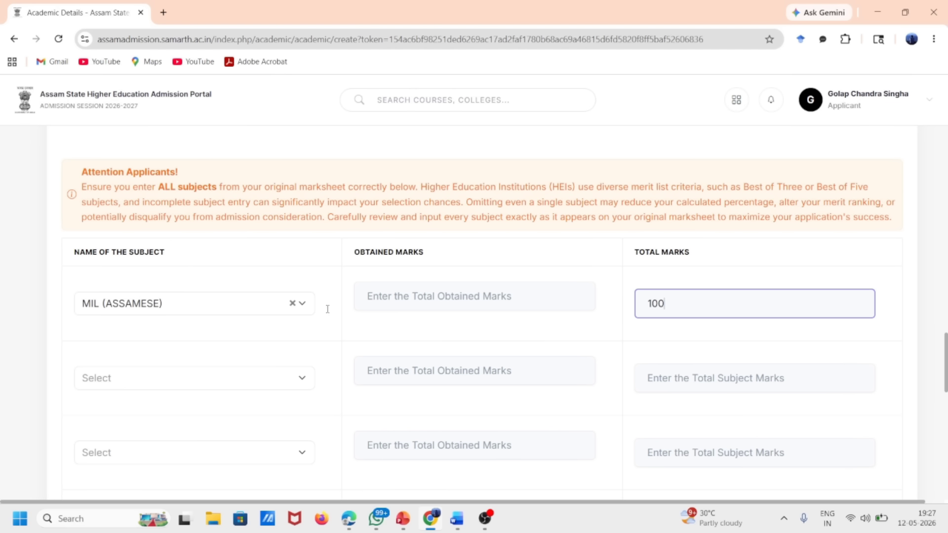
Step: Search the second subject list for "ENGLISH", choose ENGLISH CORE and set its total marks to 100
{"action": "left_click", "coordinate": [119, 379]}
{"action": "left_click", "coordinate": [117, 381]}
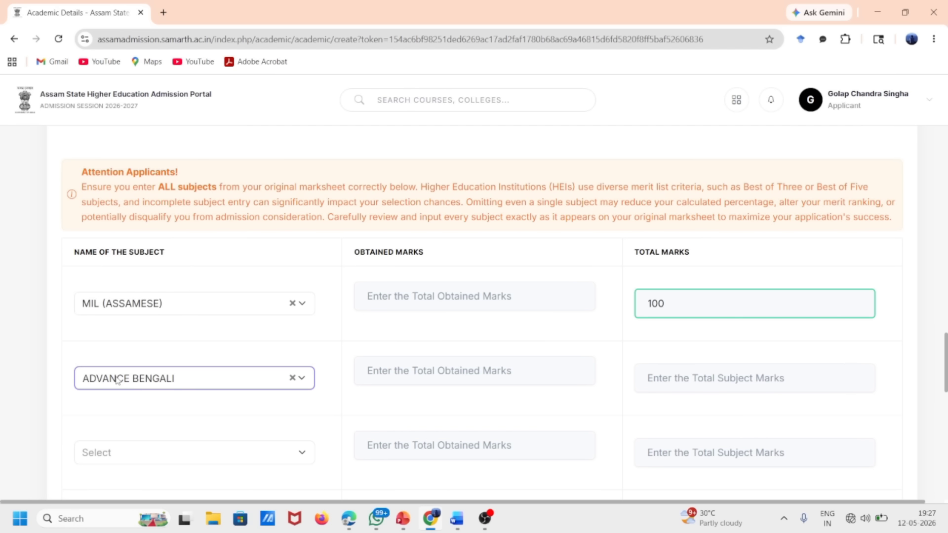
{"action": "left_click", "coordinate": [117, 380]}
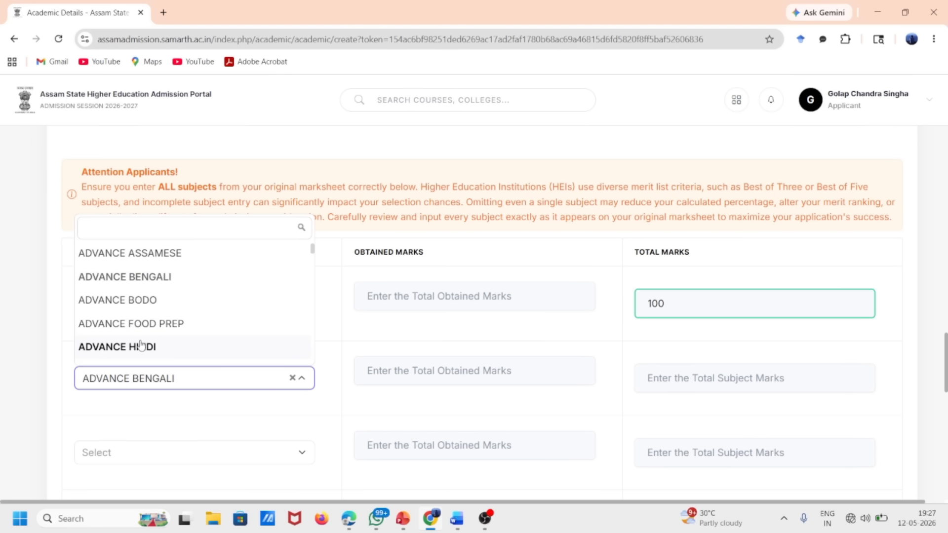
{"action": "type", "text": "ENGLISH"}
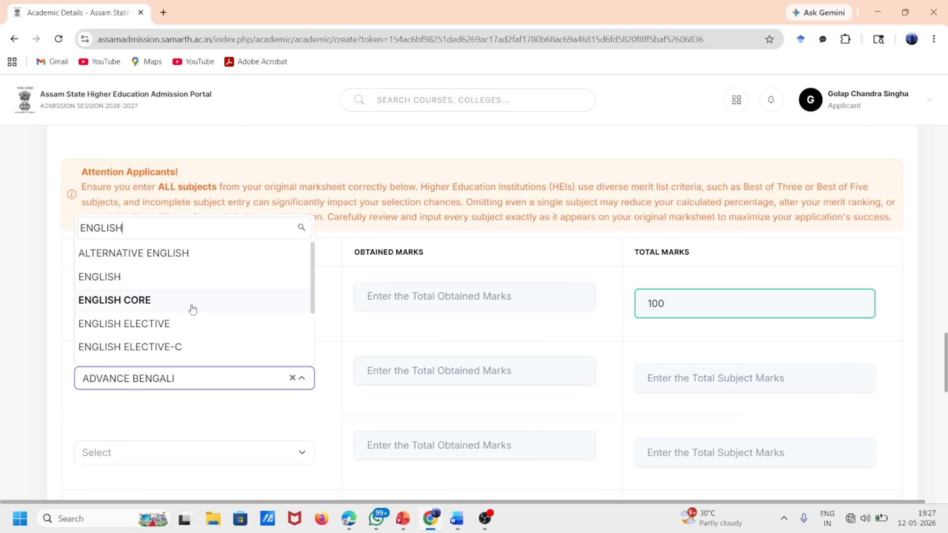
{"action": "left_click", "coordinate": [150, 303]}
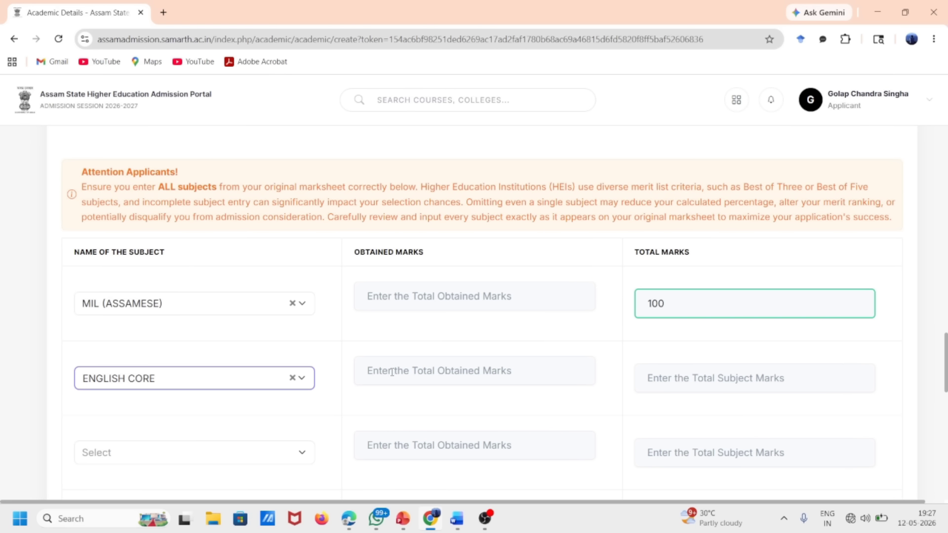
{"action": "left_click", "coordinate": [667, 379]}
{"action": "type", "text": "100"}
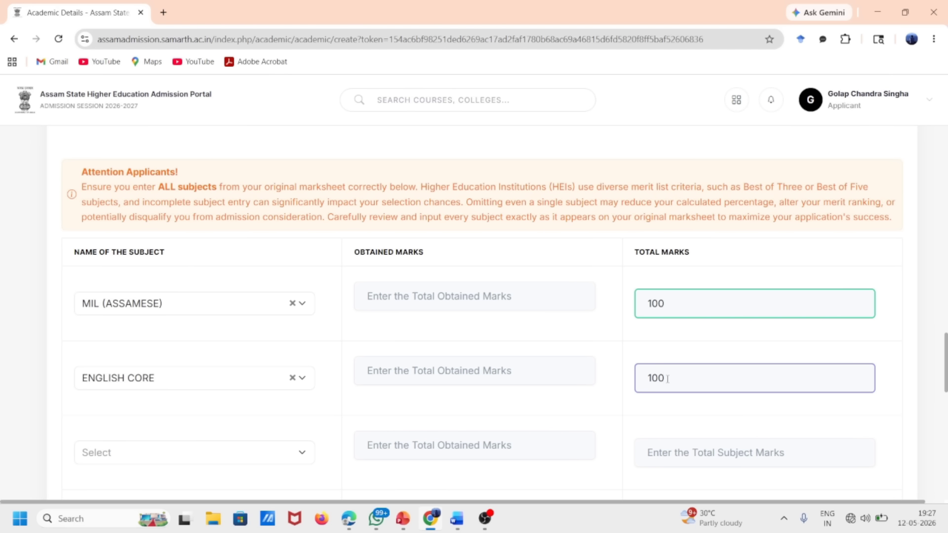
Step: Search the subject list in the third row of the marks table for biology and choose BIOLOGY
{"action": "scroll", "coordinate": [664, 380], "scroll_direction": "down", "scroll_amount": 1}
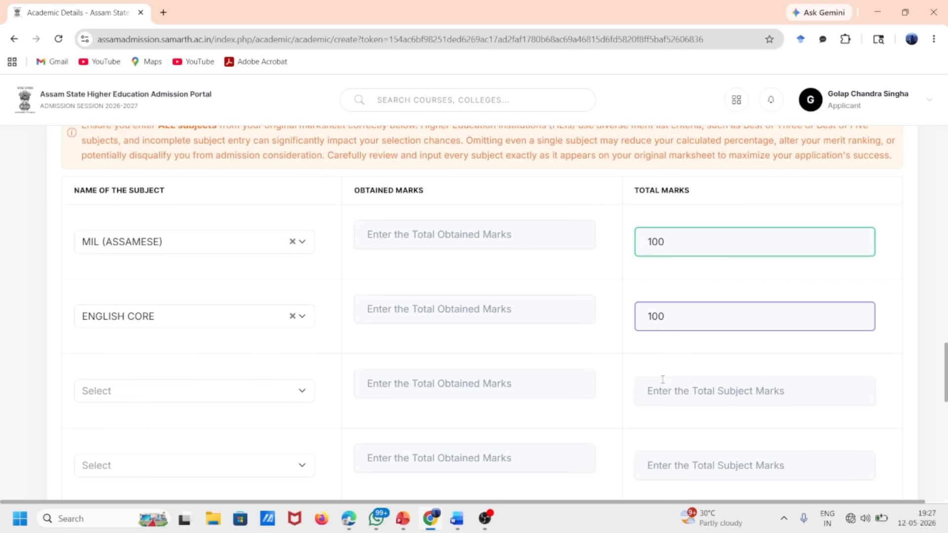
{"action": "left_click", "coordinate": [270, 393]}
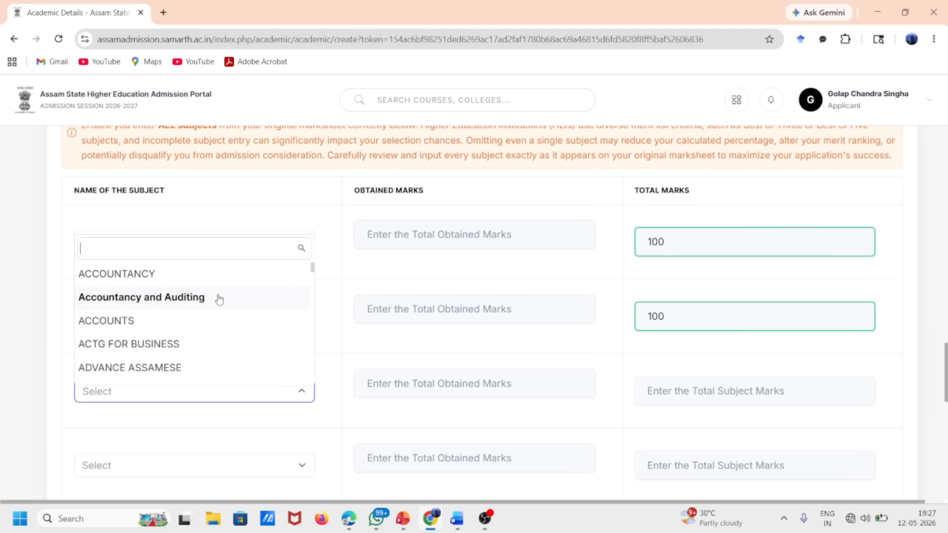
{"action": "type", "text": "BIOLOG"}
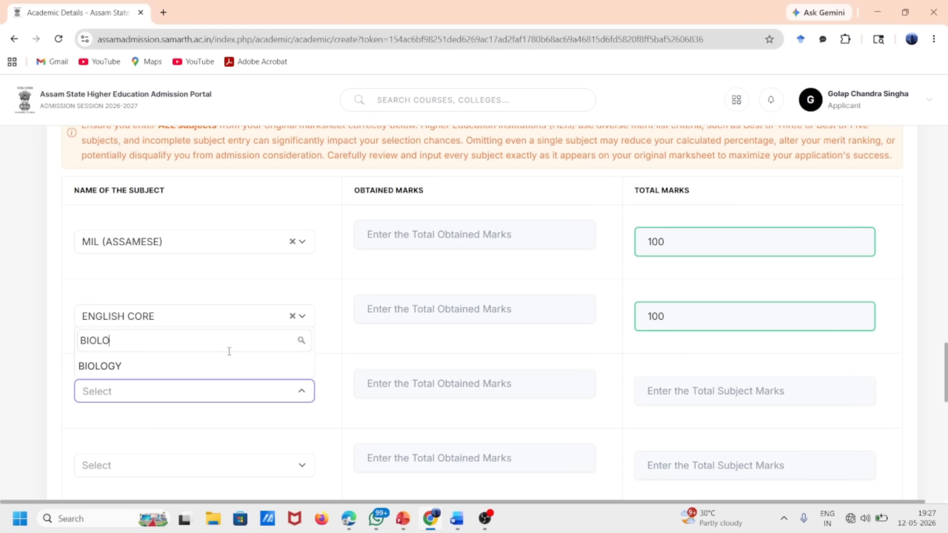
{"action": "key", "text": "Return"}
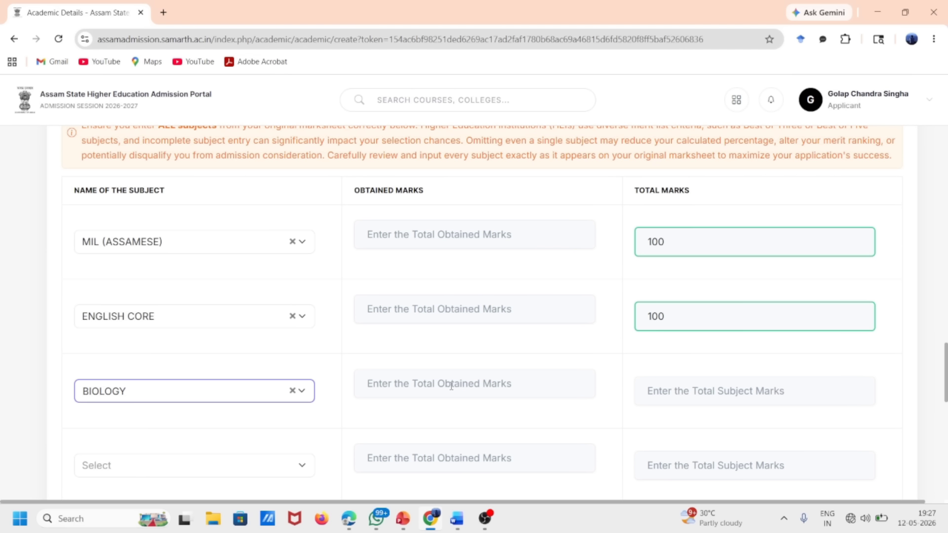
{"action": "scroll", "coordinate": [451, 386], "scroll_direction": "down", "scroll_amount": 1}
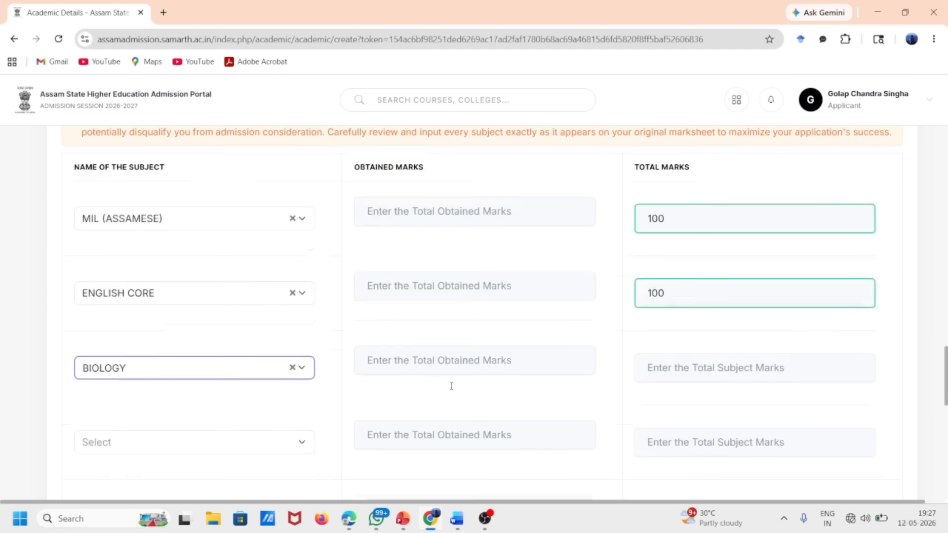
{"action": "scroll", "coordinate": [449, 388], "scroll_direction": "up", "scroll_amount": 1}
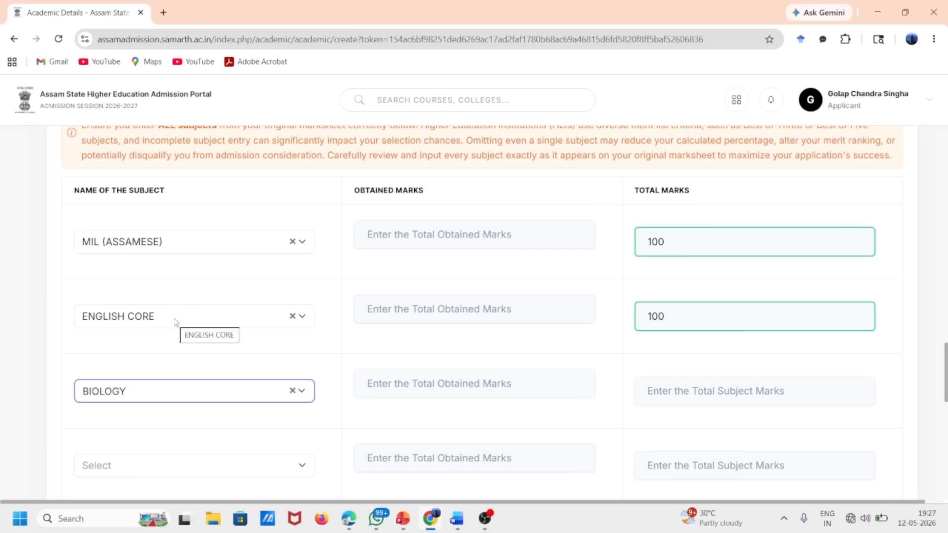
{"action": "scroll", "coordinate": [176, 324], "scroll_direction": "down", "scroll_amount": 3}
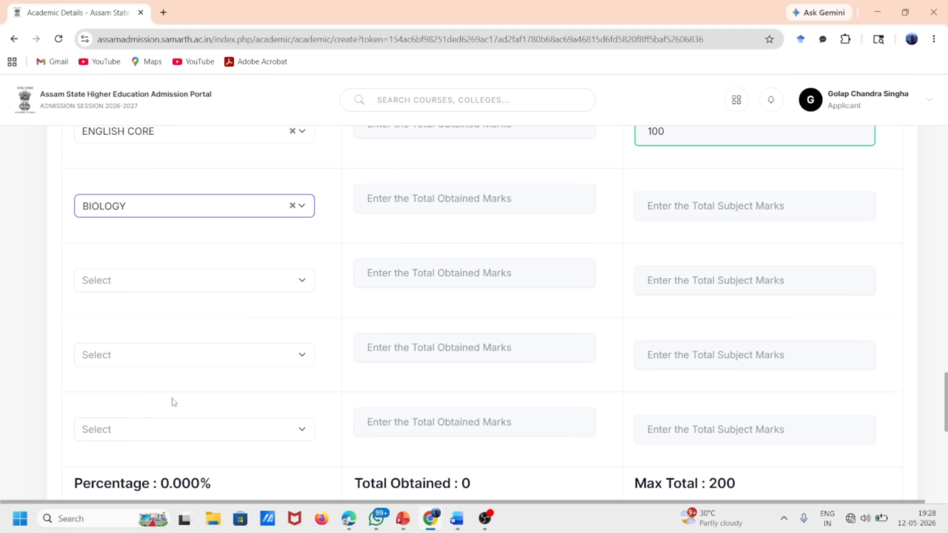
Step: Choose CHEMISTRY as the fourth subject and PHYSICS as the fifth subject in the Class XII marks table
{"action": "left_click", "coordinate": [299, 289]}
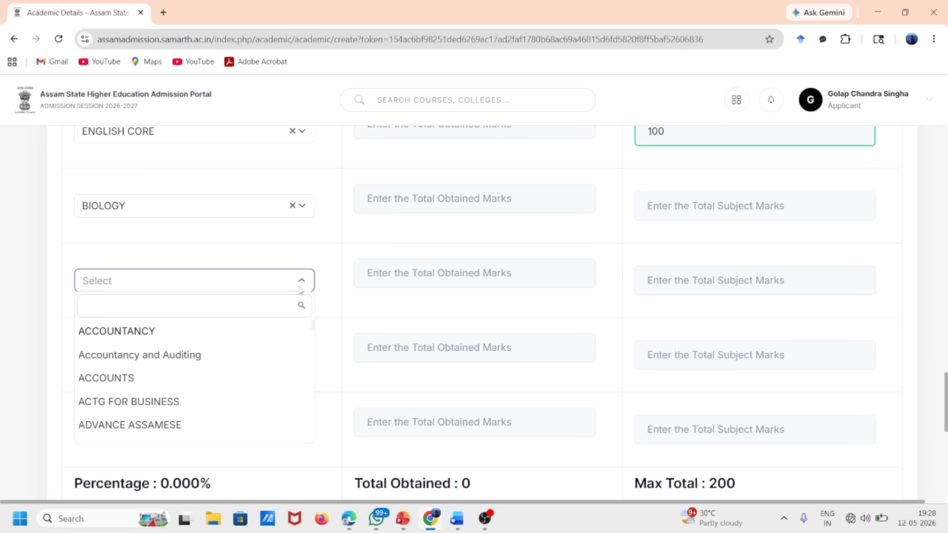
{"action": "type", "text": "CHEMISTRY"}
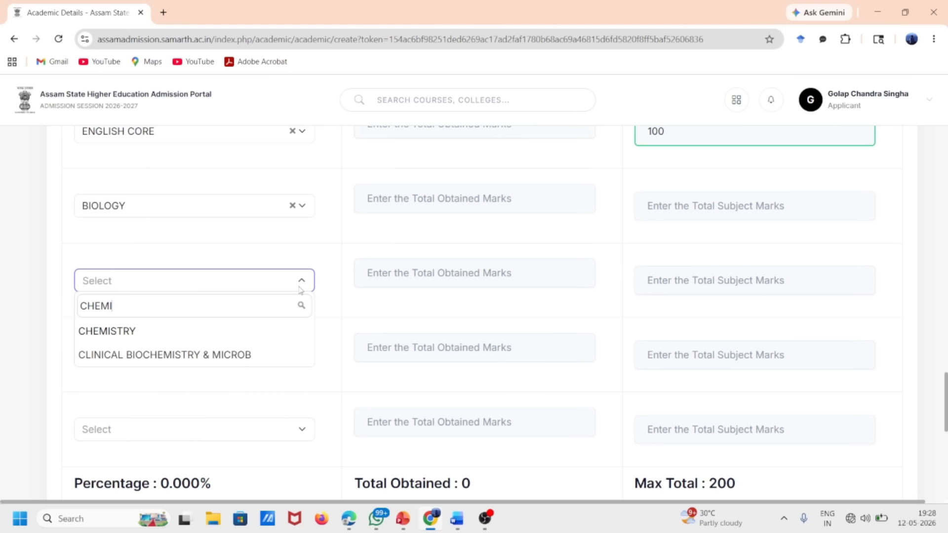
{"action": "left_click", "coordinate": [224, 332]}
Step: Set the total marks of BIOLOGY, CHEMISTRY and PHYSICS to 100 each
{"action": "left_click", "coordinate": [713, 211]}
{"action": "type", "text": "100"}
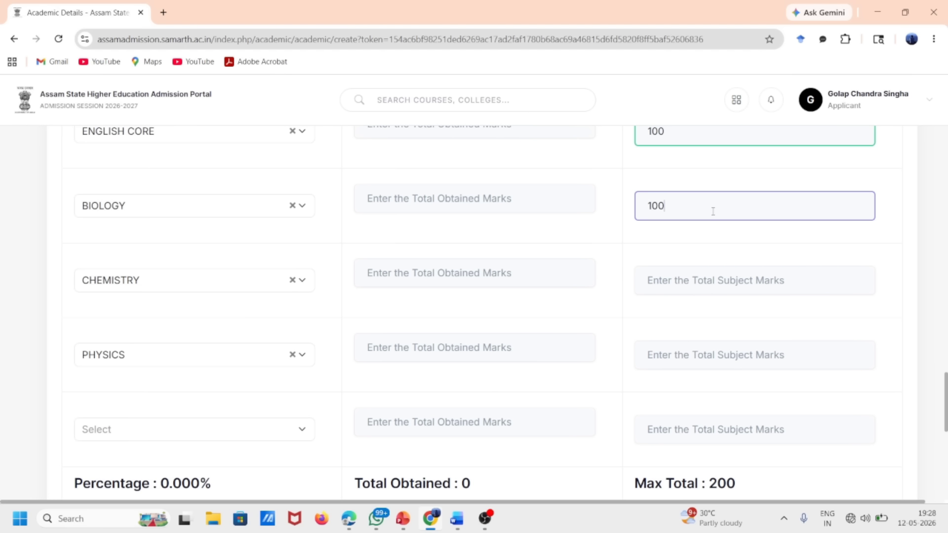
{"action": "left_click", "coordinate": [671, 288]}
{"action": "type", "text": "100"}
{"action": "left_click", "coordinate": [692, 354]}
{"action": "type", "text": "100"}
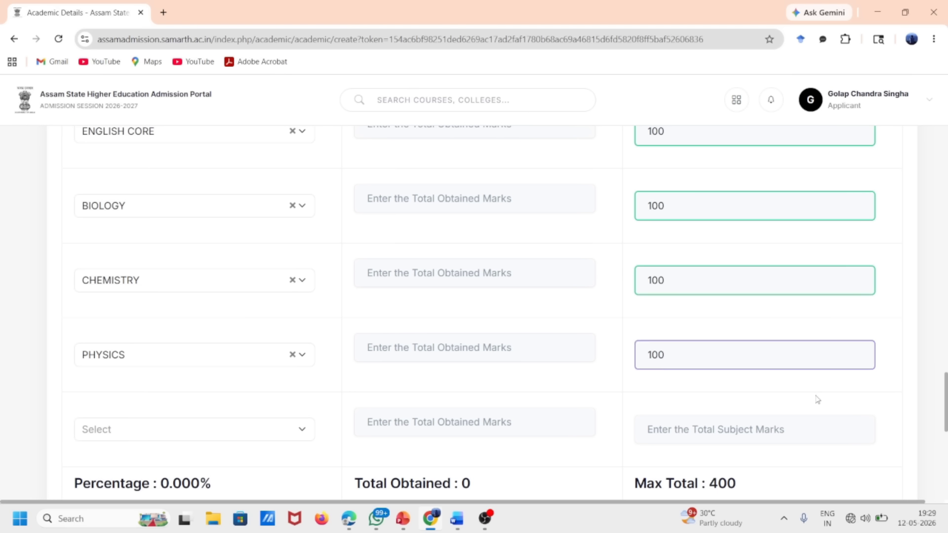
{"action": "left_click", "coordinate": [815, 399]}
Step: Enter obtained marks of 66 for MIL (ASSAMESE), 62 for ENGLISH CORE and 59 for BIOLOGY
{"action": "scroll", "coordinate": [489, 263], "scroll_direction": "up", "scroll_amount": 4}
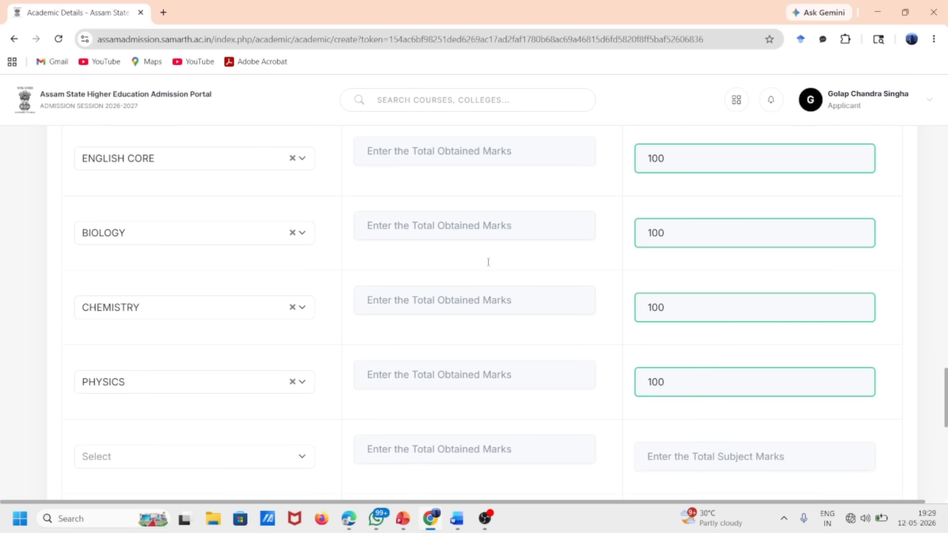
{"action": "scroll", "coordinate": [460, 277], "scroll_direction": "down", "scroll_amount": 5}
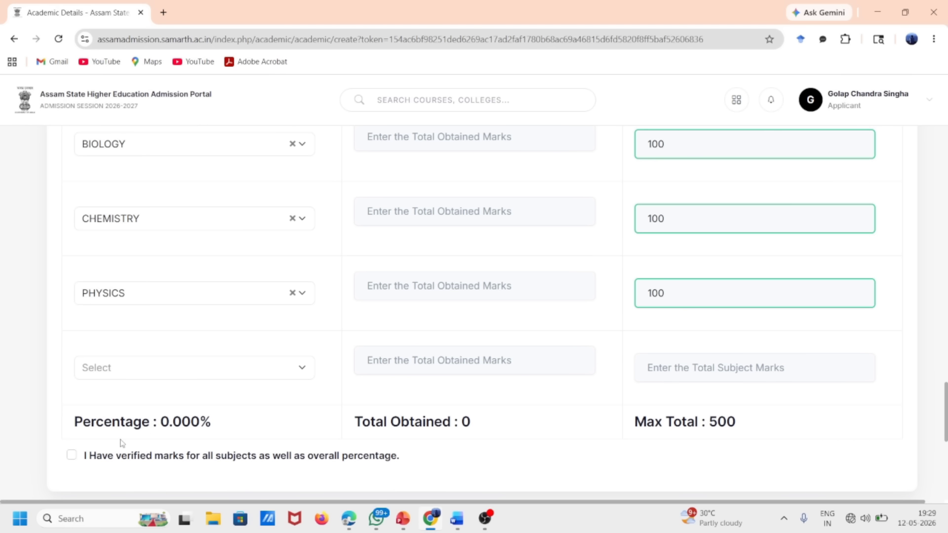
{"action": "scroll", "coordinate": [494, 223], "scroll_direction": "up", "scroll_amount": 5}
{"action": "left_click", "coordinate": [400, 235]}
{"action": "type", "text": "66"}
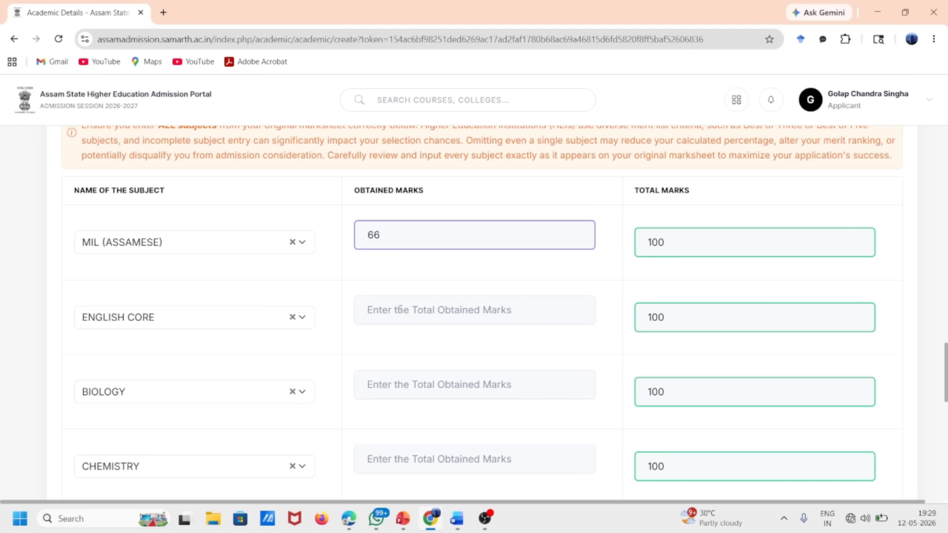
{"action": "left_click", "coordinate": [400, 309]}
{"action": "type", "text": "62"}
{"action": "left_click", "coordinate": [434, 381]}
{"action": "type", "text": "59"}
Step: Enter obtained marks of 72 for CHEMISTRY and 59 for PHYSICS
{"action": "scroll", "coordinate": [436, 380], "scroll_direction": "down", "scroll_amount": 1}
{"action": "left_click", "coordinate": [428, 390]}
{"action": "type", "text": "72"}
{"action": "scroll", "coordinate": [427, 390], "scroll_direction": "down", "scroll_amount": 1}
{"action": "left_click", "coordinate": [429, 412]}
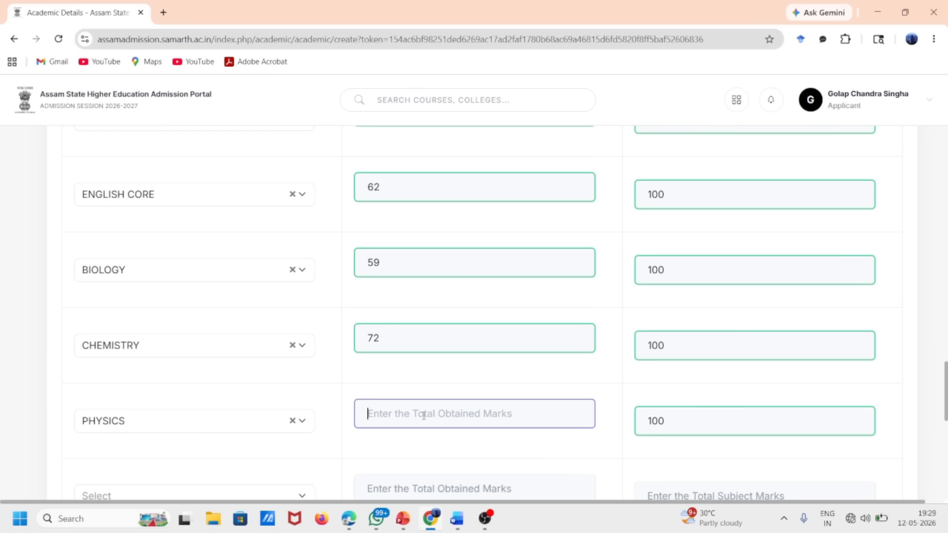
{"action": "type", "text": "59"}
Step: Check the overall percentage, confirm that the marks for all subjects are verified, and save the academic details
{"action": "scroll", "coordinate": [568, 328], "scroll_direction": "down", "scroll_amount": 3}
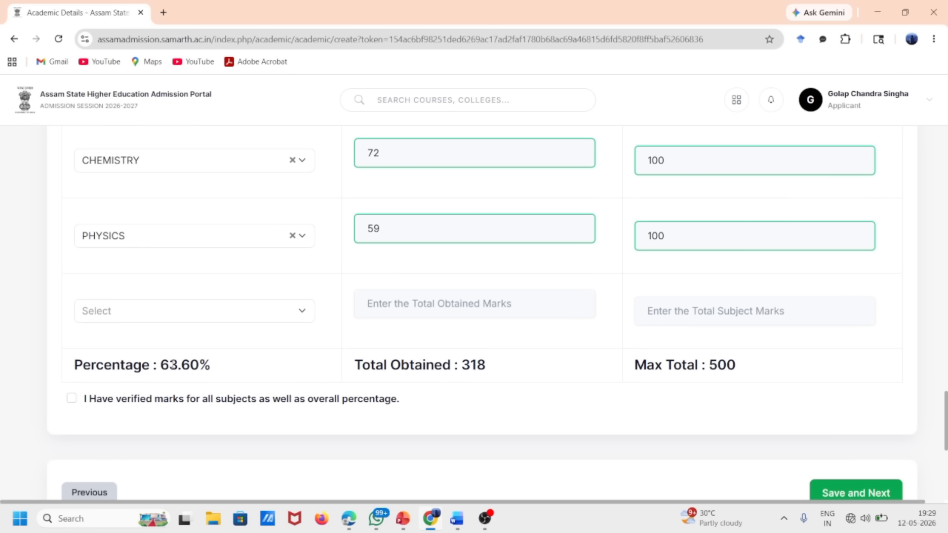
{"action": "left_click_drag", "start_coordinate": [160, 368], "coordinate": [214, 368]}
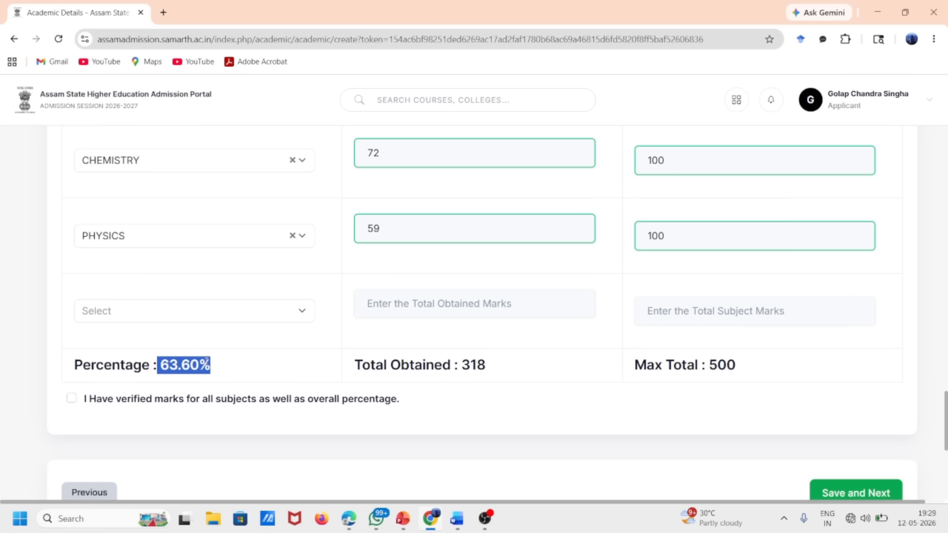
{"action": "left_click", "coordinate": [326, 346]}
{"action": "scroll", "coordinate": [326, 346], "scroll_direction": "up", "scroll_amount": 1}
{"action": "scroll", "coordinate": [326, 346], "scroll_direction": "down", "scroll_amount": 2}
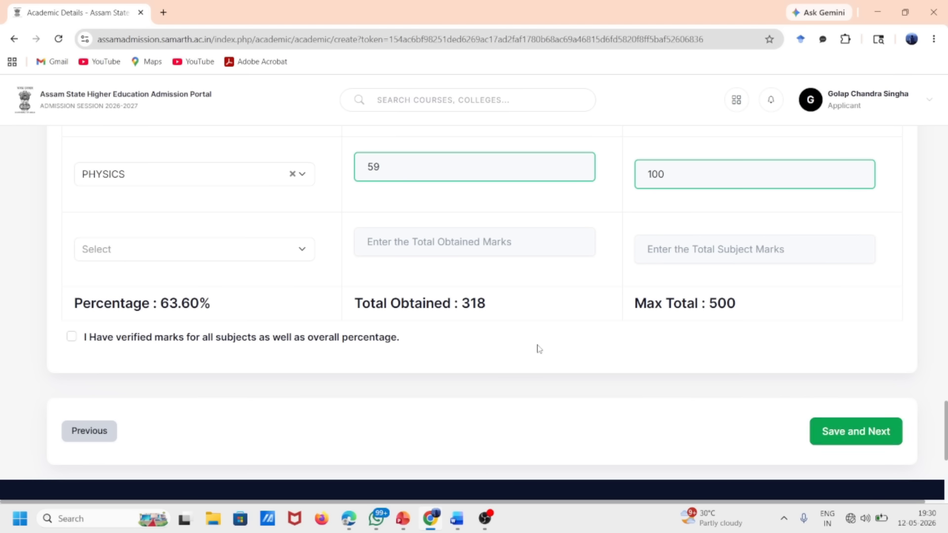
{"action": "scroll", "coordinate": [214, 194], "scroll_direction": "down", "scroll_amount": 3}
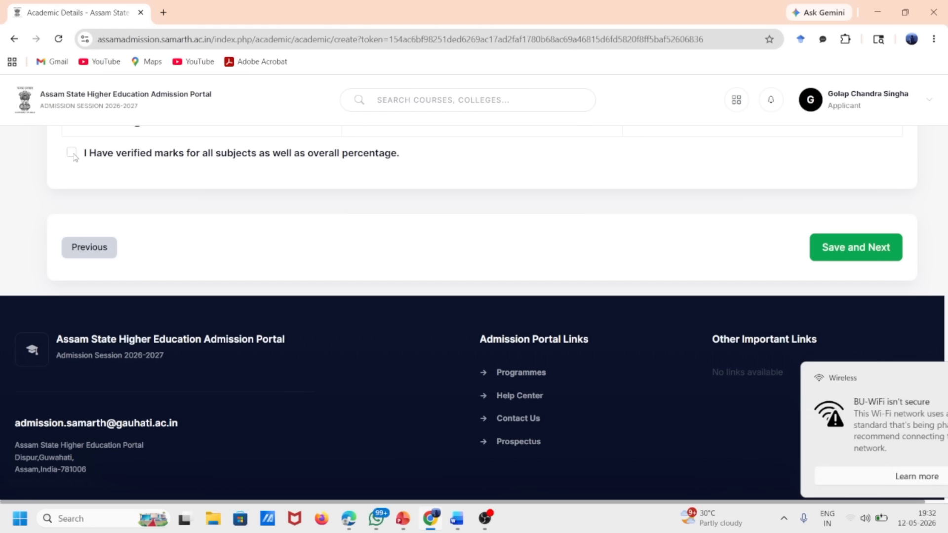
{"action": "left_click", "coordinate": [72, 153]}
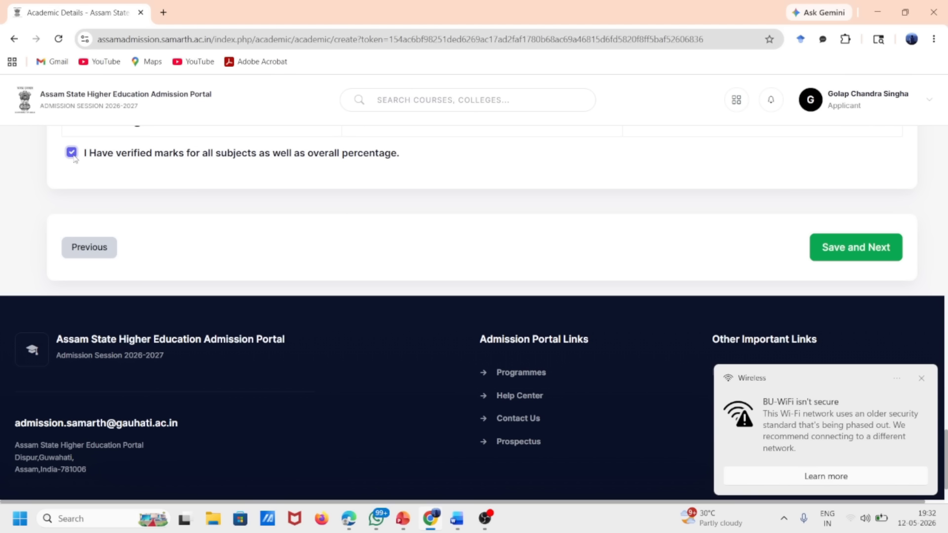
{"action": "left_click", "coordinate": [857, 247]}
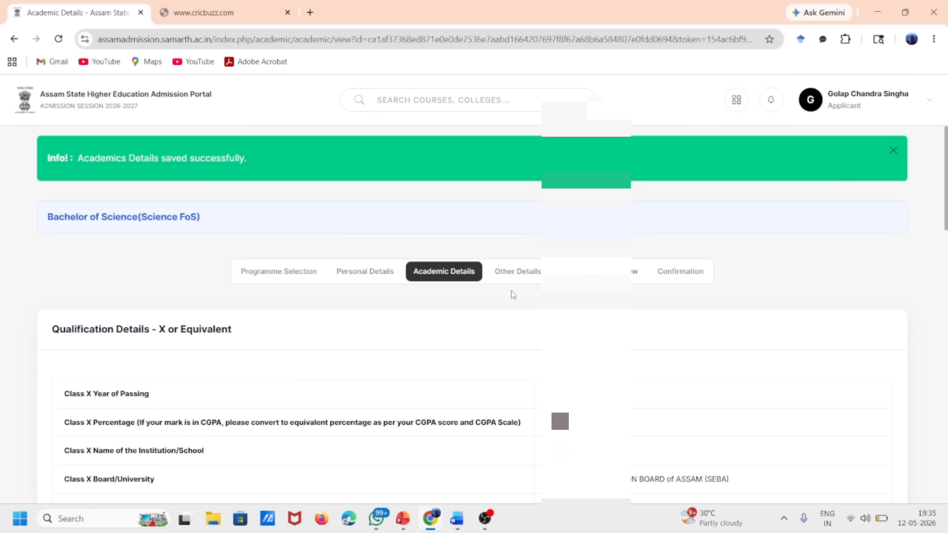
Step: Review the saved academic details and the Other Details answers, and continue to the Uploads section
{"action": "scroll", "coordinate": [514, 295], "scroll_direction": "down", "scroll_amount": 10}
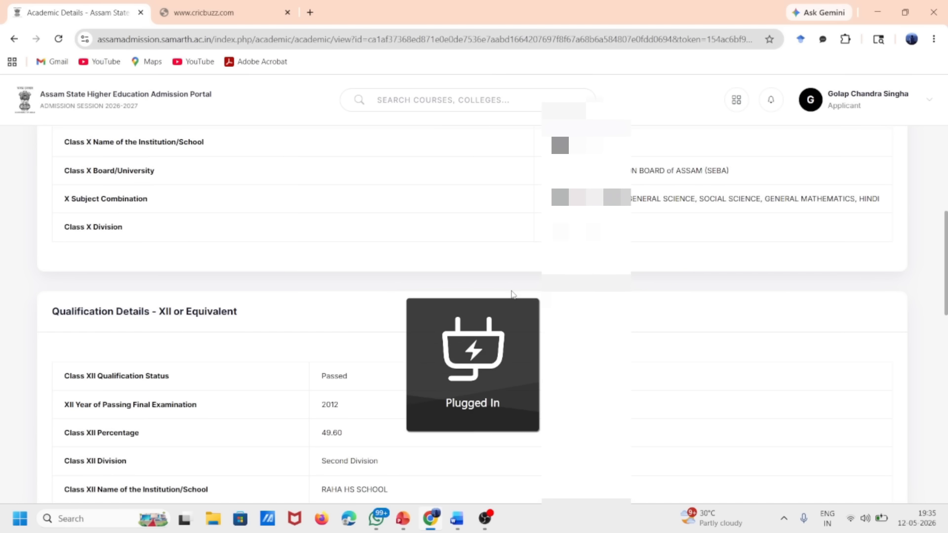
{"action": "scroll", "coordinate": [512, 294], "scroll_direction": "down", "scroll_amount": 8}
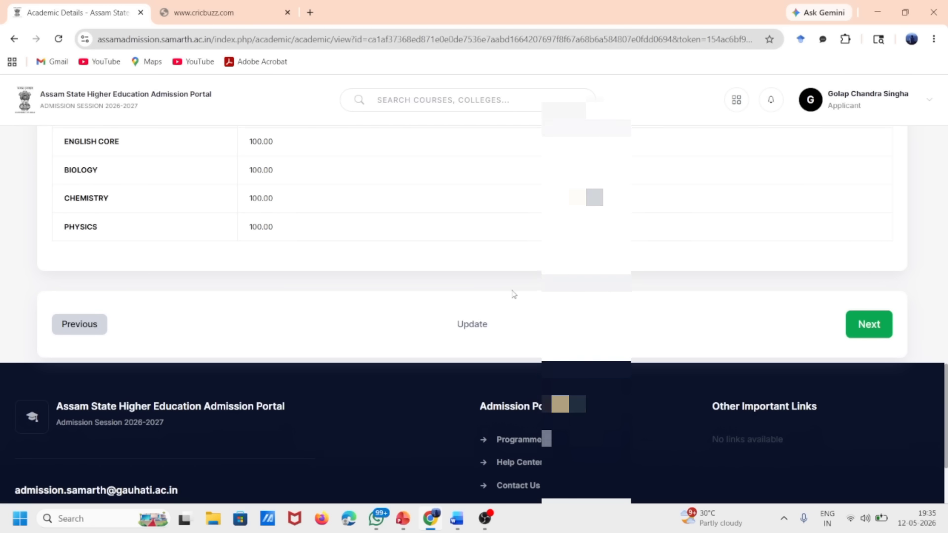
{"action": "scroll", "coordinate": [512, 294], "scroll_direction": "down", "scroll_amount": 2}
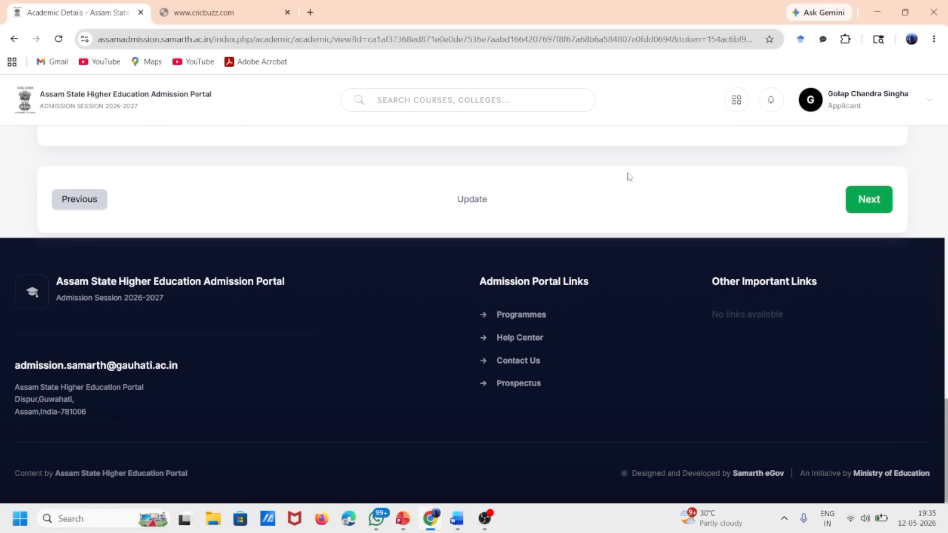
{"action": "left_click", "coordinate": [849, 206]}
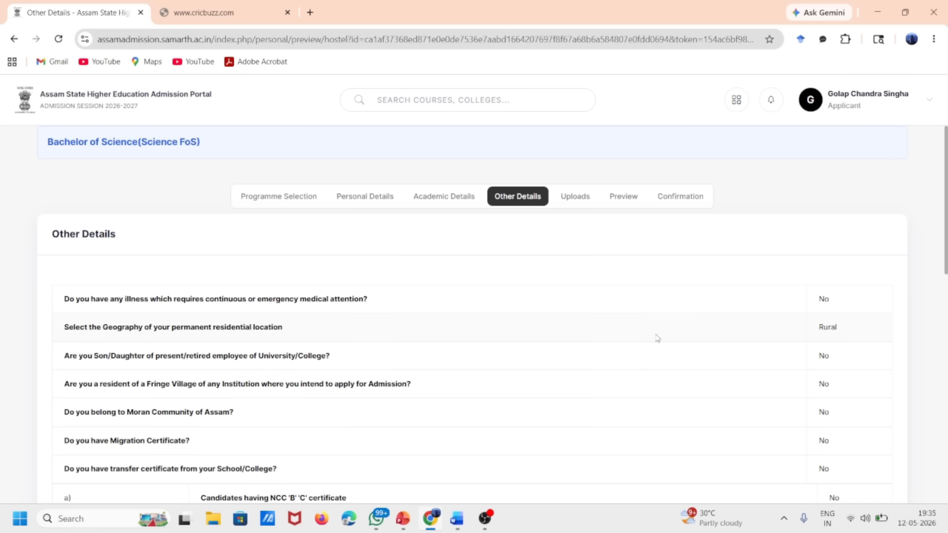
{"action": "scroll", "coordinate": [658, 339], "scroll_direction": "down", "scroll_amount": 9}
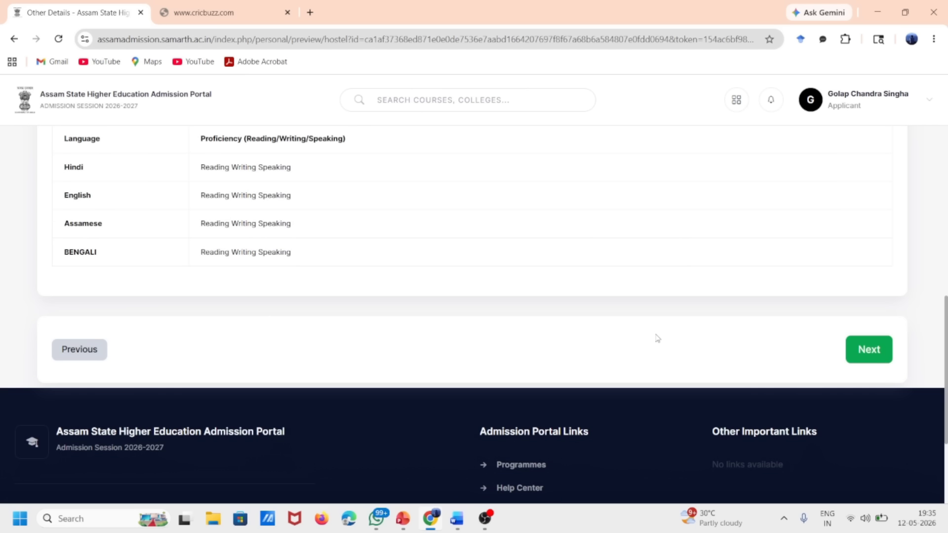
{"action": "left_click", "coordinate": [858, 355]}
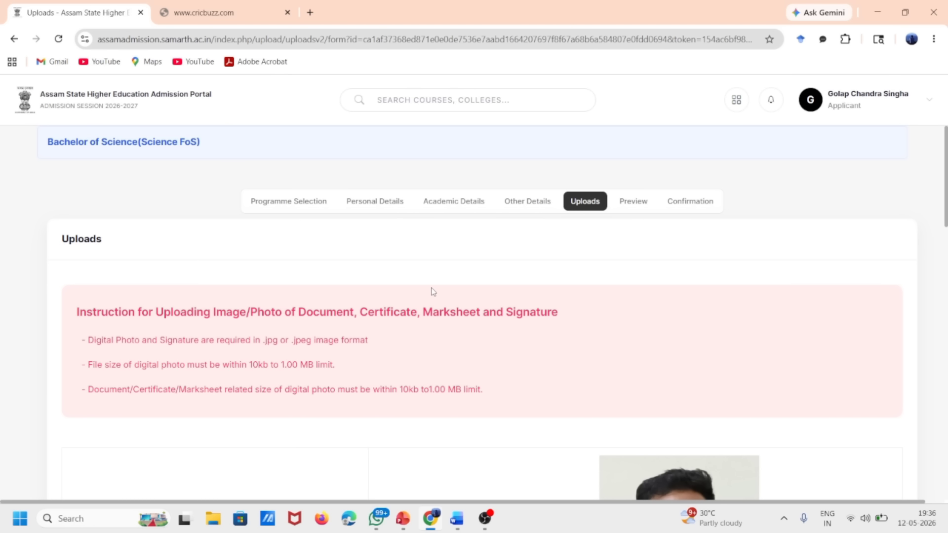
Step: Review the upload instructions and upload "hslc marksheet.jpg" as the Class X marksheet
{"action": "scroll", "coordinate": [431, 291], "scroll_direction": "down", "scroll_amount": 5}
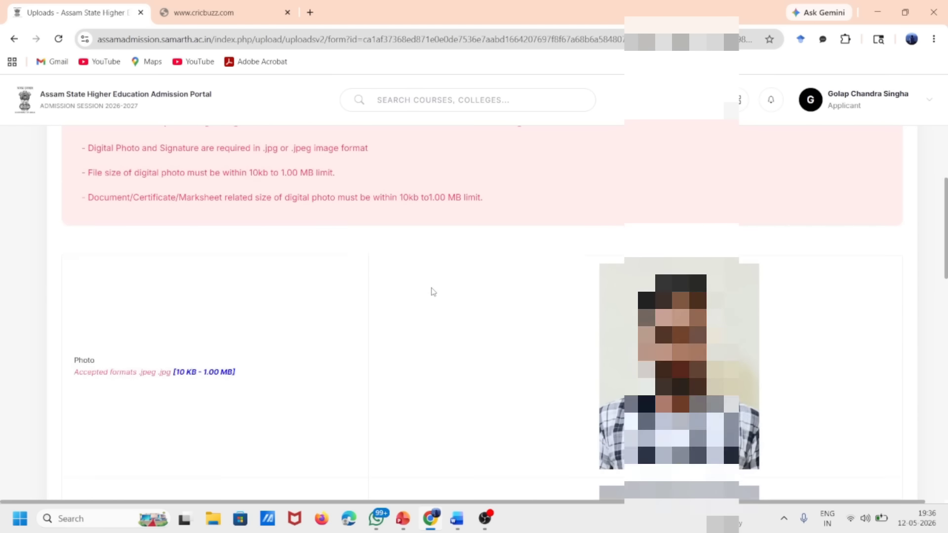
{"action": "scroll", "coordinate": [431, 291], "scroll_direction": "down", "scroll_amount": 9}
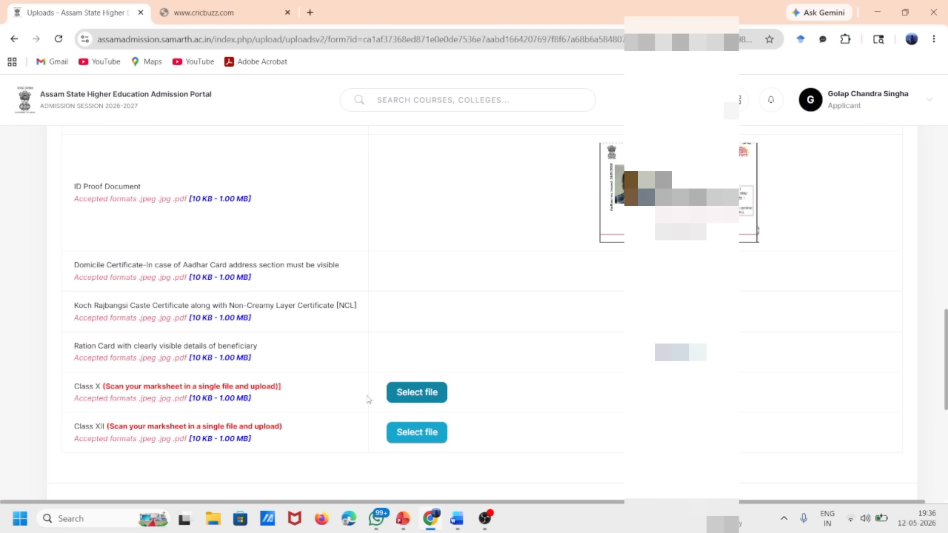
{"action": "left_click", "coordinate": [423, 399]}
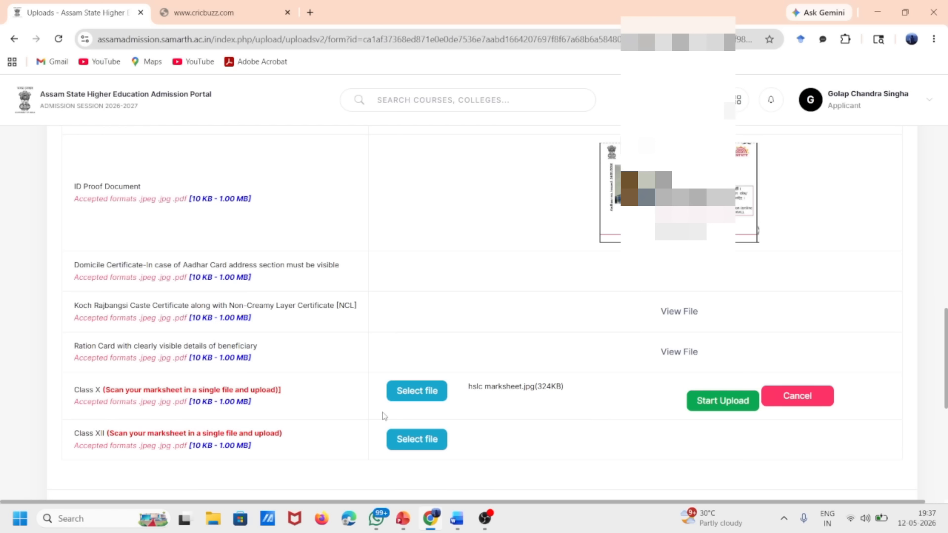
{"action": "left_click", "coordinate": [717, 401]}
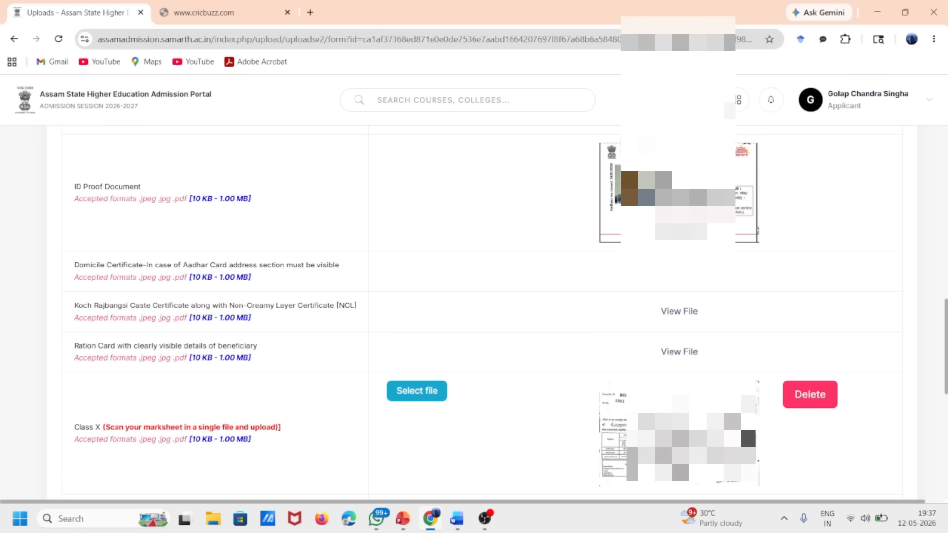
Step: Choose the Class XII marksheet file from the Documents folder and upload it for the Class XII entry
{"action": "scroll", "coordinate": [419, 393], "scroll_direction": "down", "scroll_amount": 3}
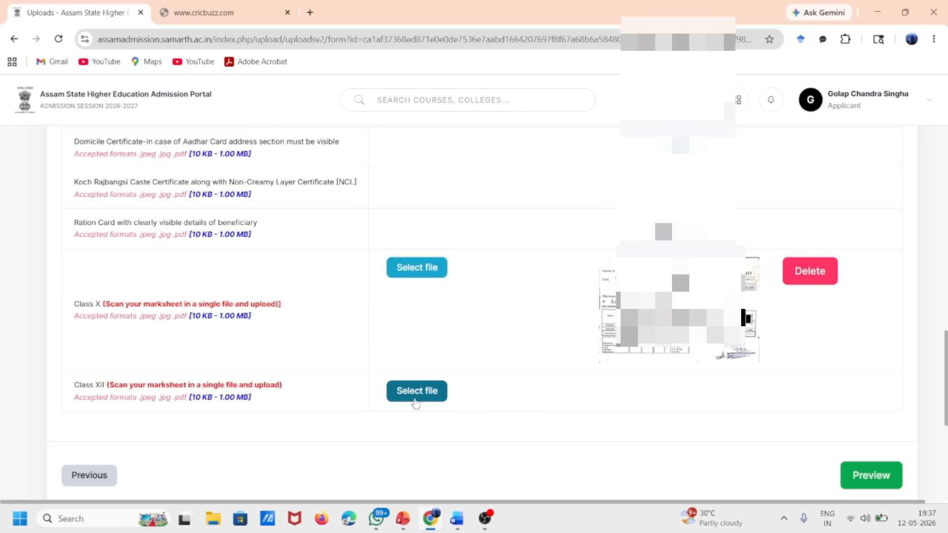
{"action": "left_click", "coordinate": [416, 393]}
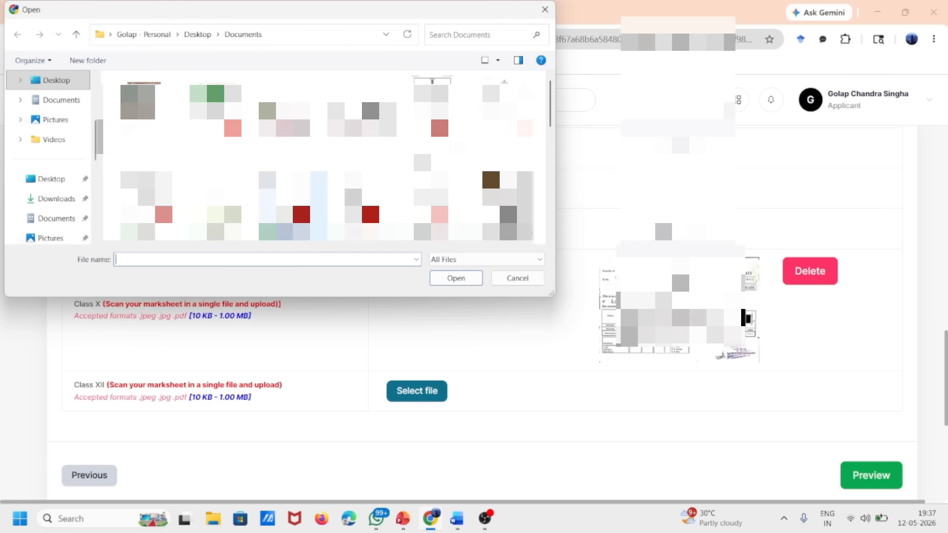
{"action": "scroll", "coordinate": [346, 163], "scroll_direction": "down", "scroll_amount": 1}
{"action": "double_click", "coordinate": [216, 173]}
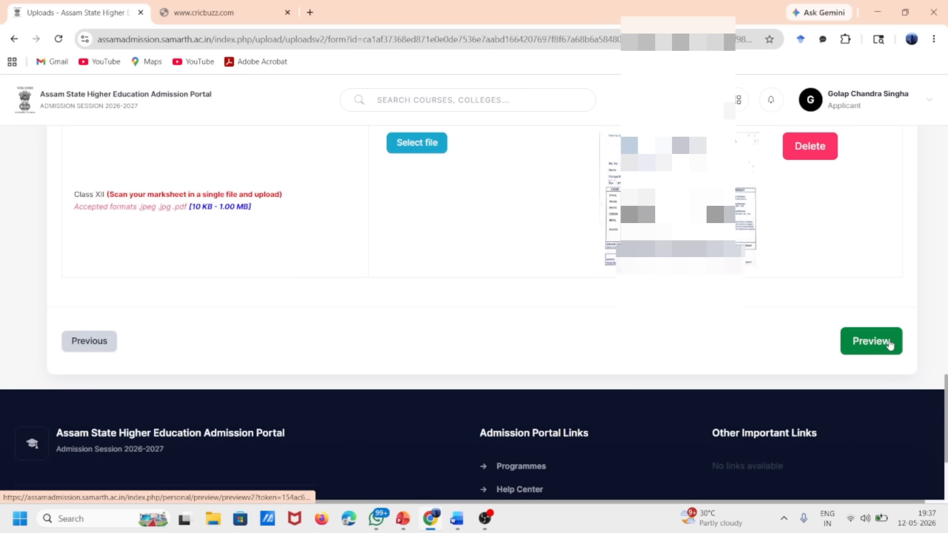
Step: Open the application preview, review all its sections through the form declaration, and submit it for final verification
{"action": "left_click", "coordinate": [889, 344]}
{"action": "scroll", "coordinate": [583, 300], "scroll_direction": "down", "scroll_amount": 3}
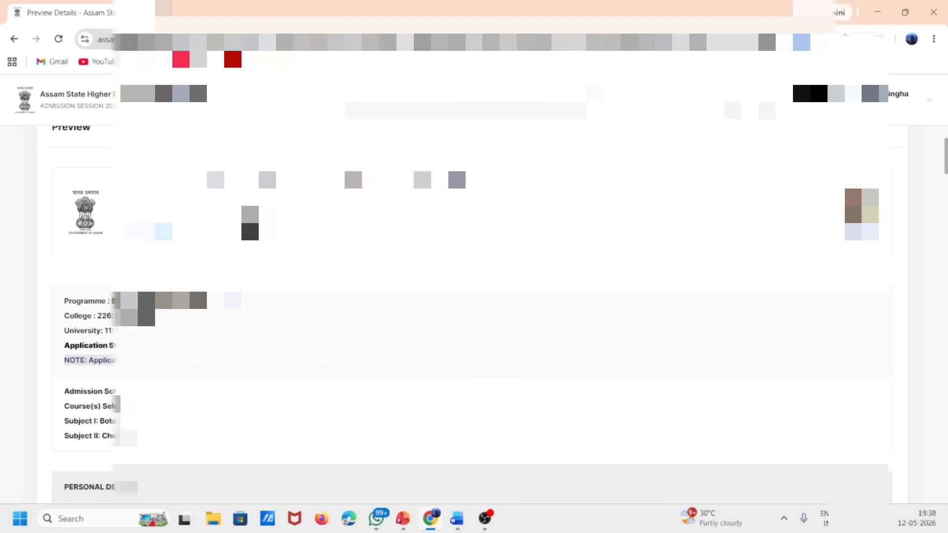
{"action": "scroll", "coordinate": [583, 300], "scroll_direction": "down", "scroll_amount": 10}
{"action": "scroll", "coordinate": [583, 300], "scroll_direction": "up", "scroll_amount": 7}
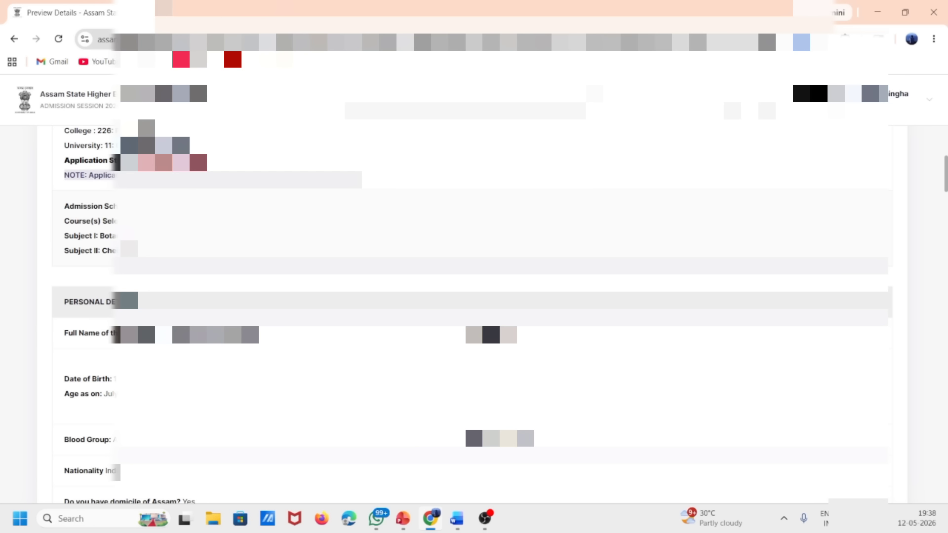
{"action": "scroll", "coordinate": [472, 316], "scroll_direction": "down", "scroll_amount": 10}
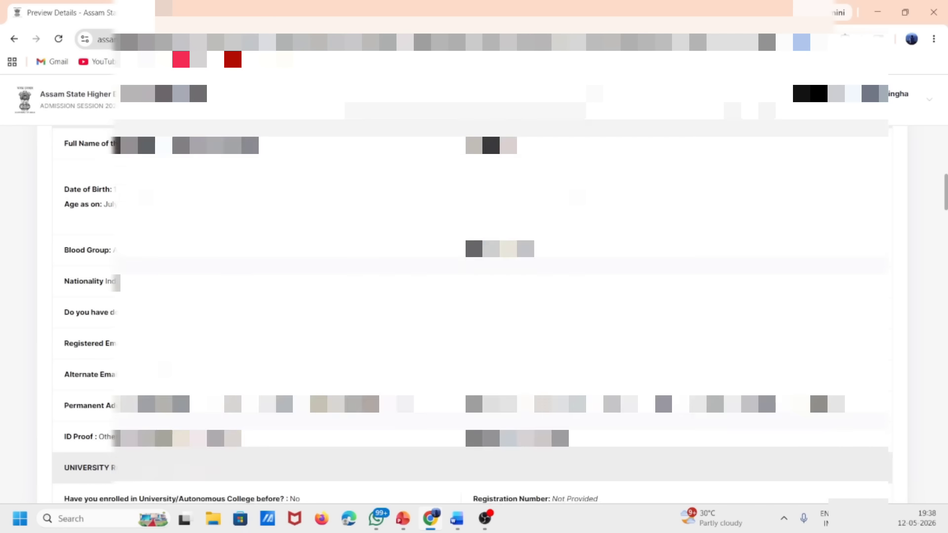
{"action": "scroll", "coordinate": [472, 316], "scroll_direction": "down", "scroll_amount": 10}
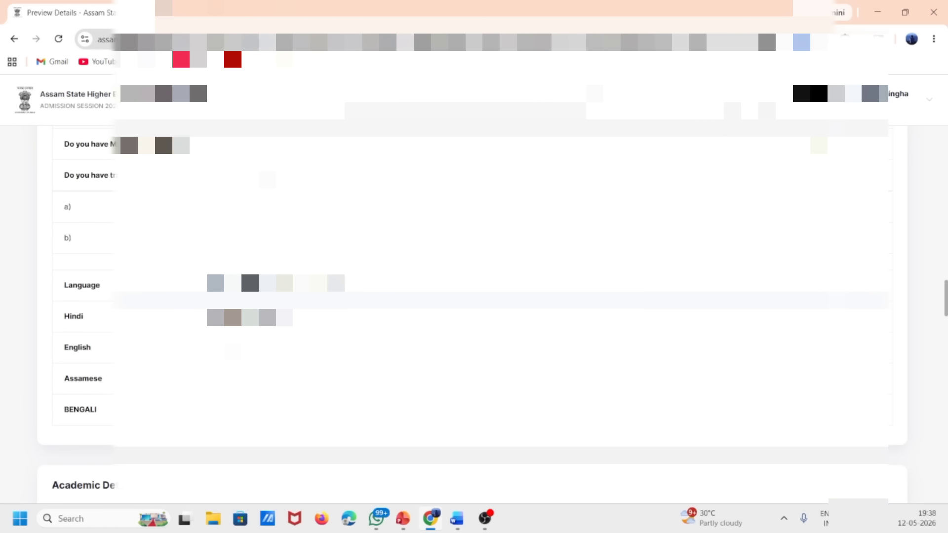
{"action": "scroll", "coordinate": [472, 317], "scroll_direction": "down", "scroll_amount": 15}
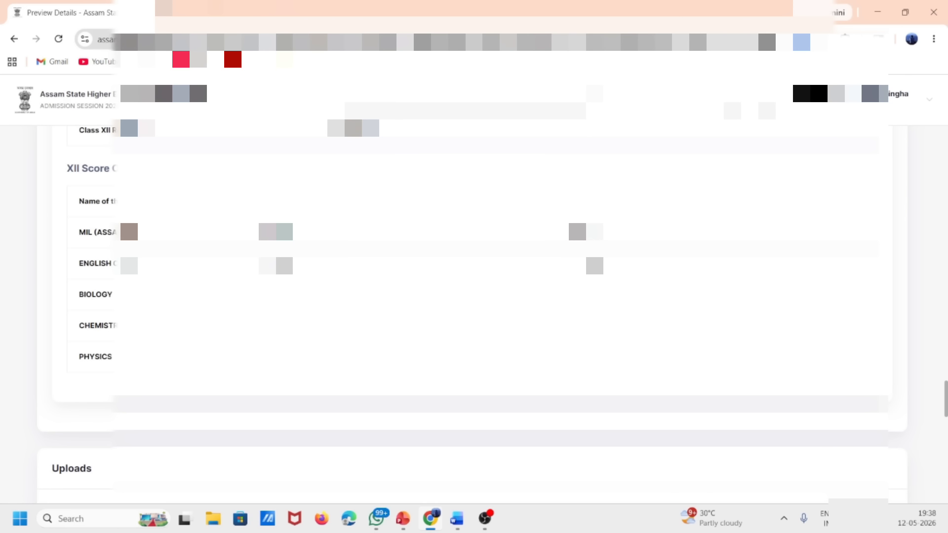
{"action": "scroll", "coordinate": [472, 316], "scroll_direction": "down", "scroll_amount": 8}
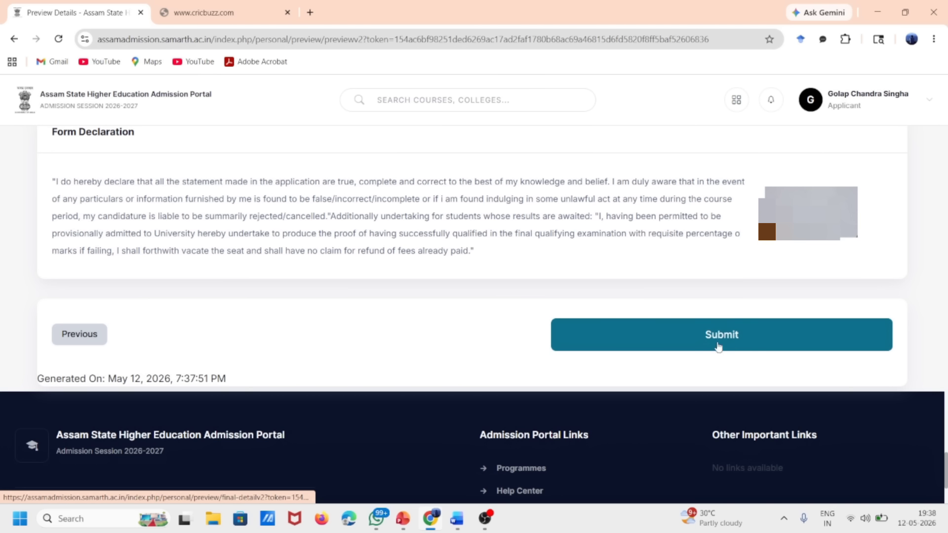
{"action": "left_click", "coordinate": [740, 344]}
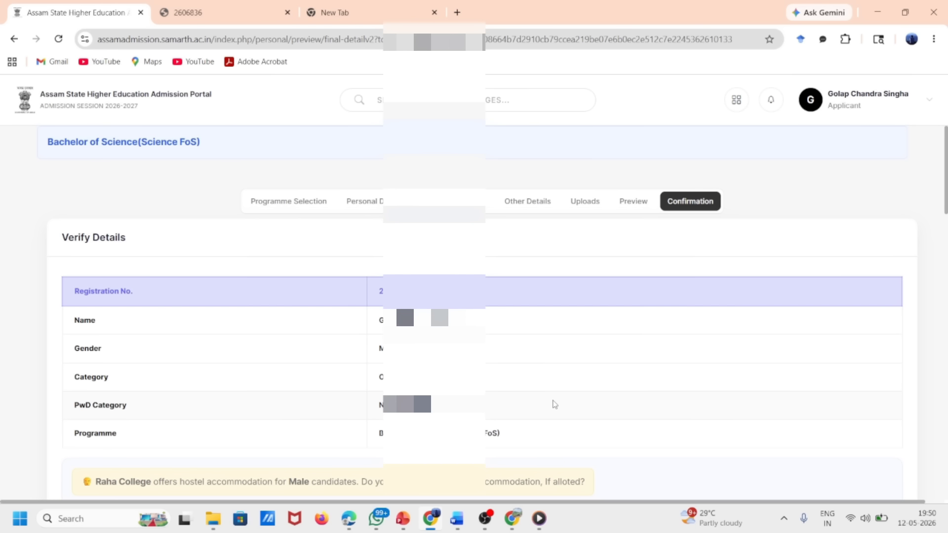
Step: Keep the Raha College hostel accommodation preference at No, accept its declaration, and save the details
{"action": "scroll", "coordinate": [555, 404], "scroll_direction": "down", "scroll_amount": 5}
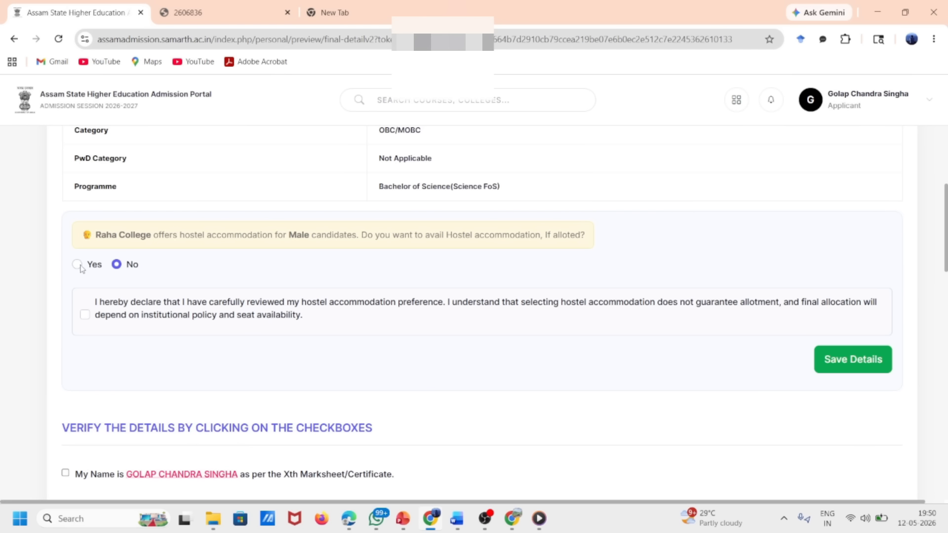
{"action": "left_click", "coordinate": [85, 315]}
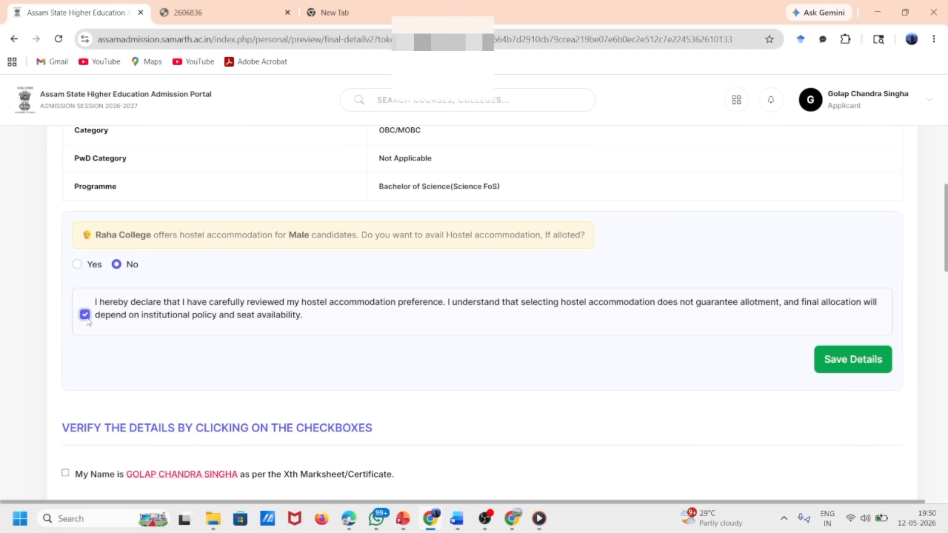
{"action": "left_click", "coordinate": [846, 366]}
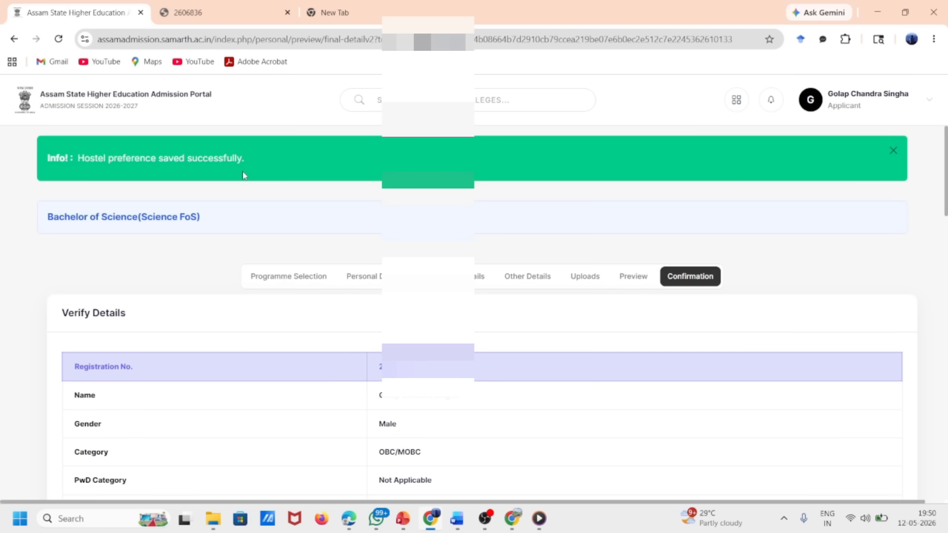
Step: Confirm the name, date of birth, category, gender, mother's name and father's / guardian's name in the verification checklist
{"action": "scroll", "coordinate": [243, 175], "scroll_direction": "down", "scroll_amount": 10}
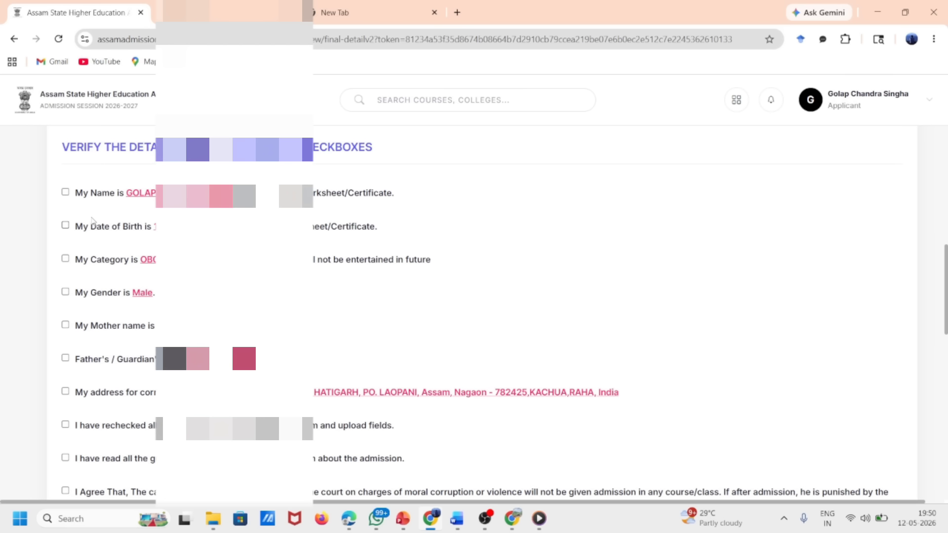
{"action": "left_click", "coordinate": [65, 226]}
{"action": "left_click", "coordinate": [65, 259]}
{"action": "left_click", "coordinate": [65, 291]}
{"action": "left_click", "coordinate": [65, 325]}
{"action": "left_click", "coordinate": [65, 358]}
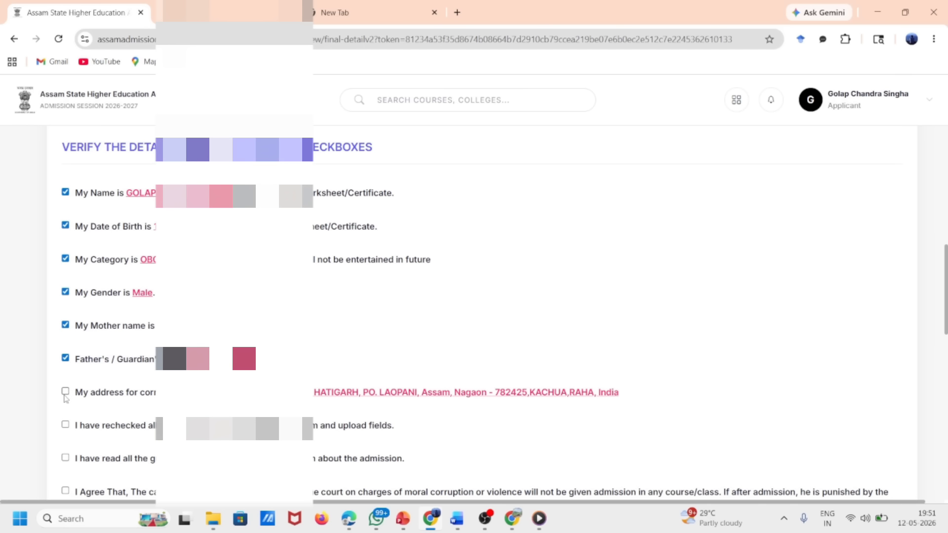
Step: Confirm the correspondence address, rechecked form, admission guidelines, all agreement statements and the final declaration, and submit the application
{"action": "left_click", "coordinate": [65, 391]}
{"action": "left_click", "coordinate": [66, 424]}
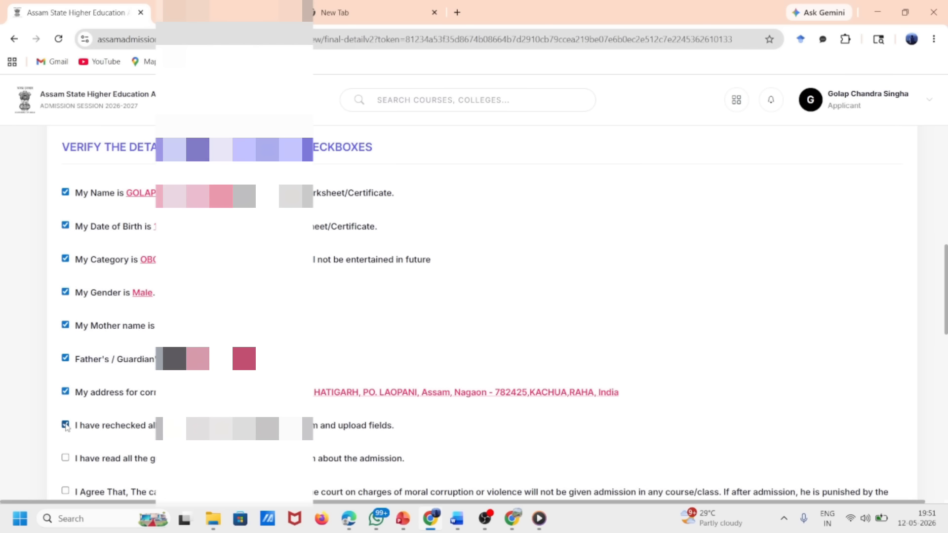
{"action": "left_click", "coordinate": [66, 458]}
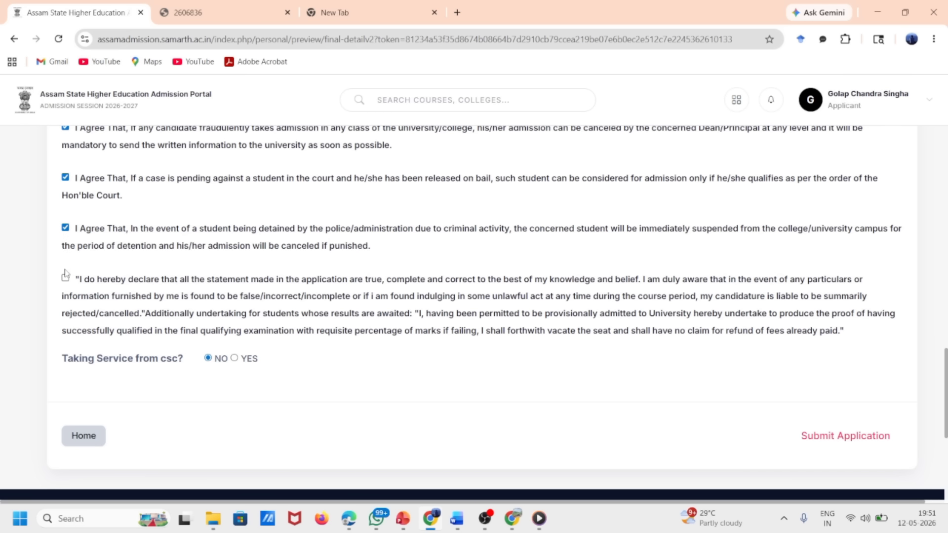
{"action": "left_click", "coordinate": [66, 279]}
{"action": "left_click", "coordinate": [805, 436]}
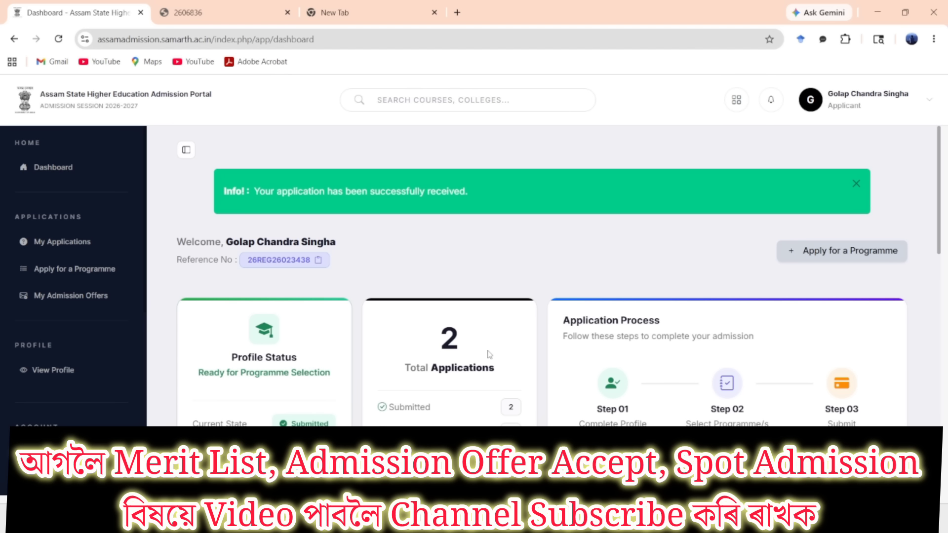
Step: Examine the application summary and both Bachelor of Science(Science FoS) entries on the dashboard, including their status, college and subject combinations
{"action": "scroll", "coordinate": [488, 354], "scroll_direction": "down", "scroll_amount": 10}
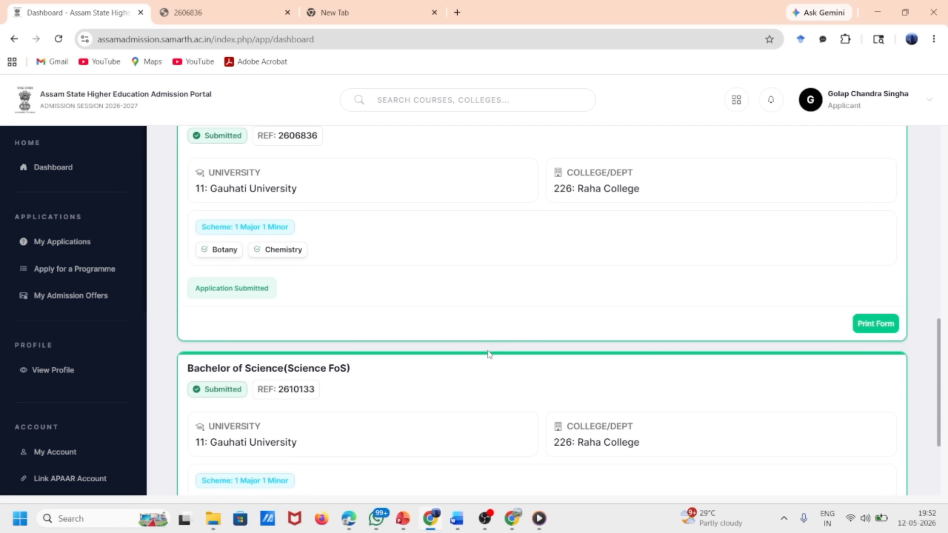
{"action": "scroll", "coordinate": [488, 354], "scroll_direction": "up", "scroll_amount": 3}
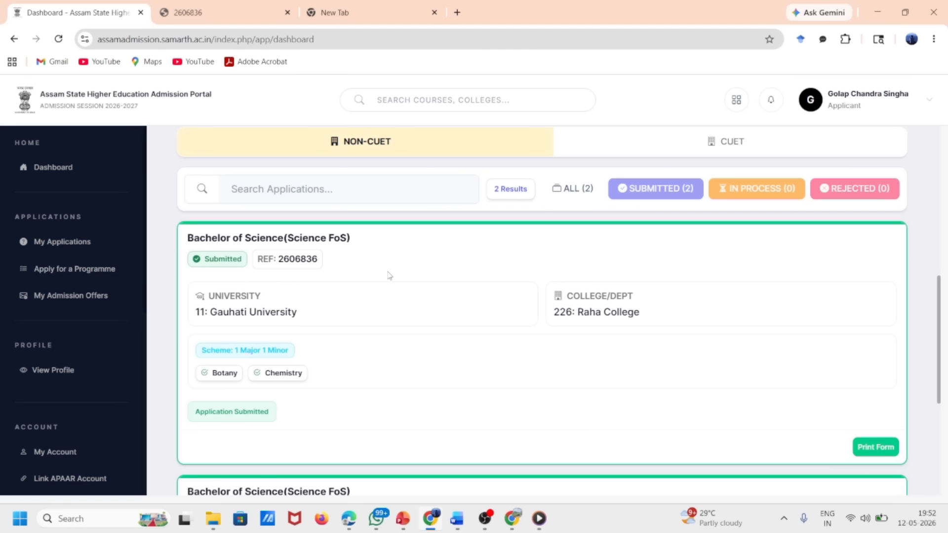
{"action": "scroll", "coordinate": [389, 275], "scroll_direction": "down", "scroll_amount": 5}
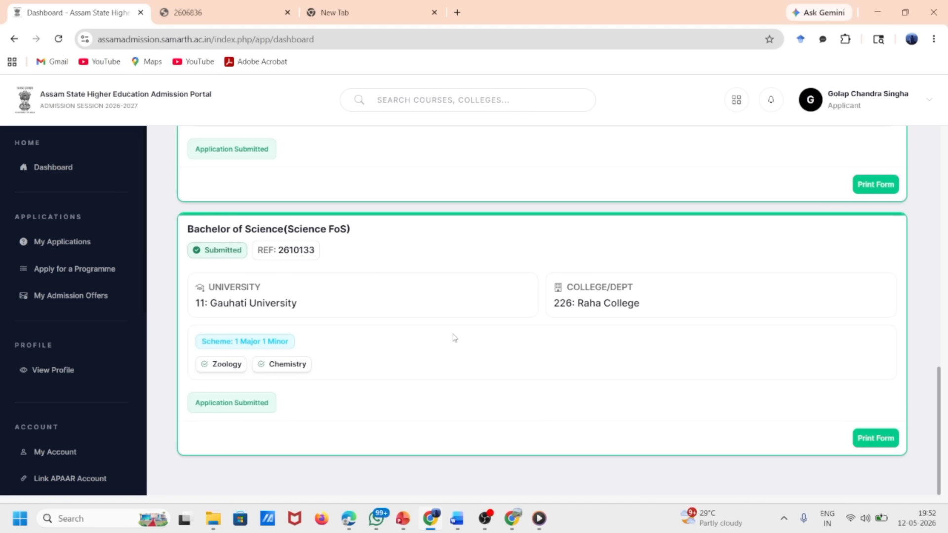
{"action": "scroll", "coordinate": [455, 338], "scroll_direction": "up", "scroll_amount": 6}
{"action": "scroll", "coordinate": [455, 337], "scroll_direction": "up", "scroll_amount": 3}
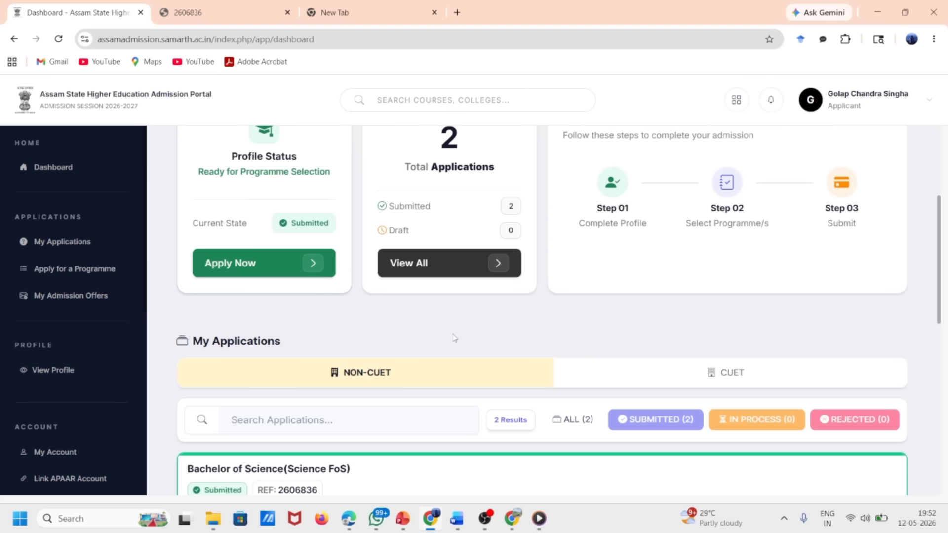
{"action": "scroll", "coordinate": [455, 338], "scroll_direction": "down", "scroll_amount": 1}
{"action": "scroll", "coordinate": [454, 338], "scroll_direction": "up", "scroll_amount": 3}
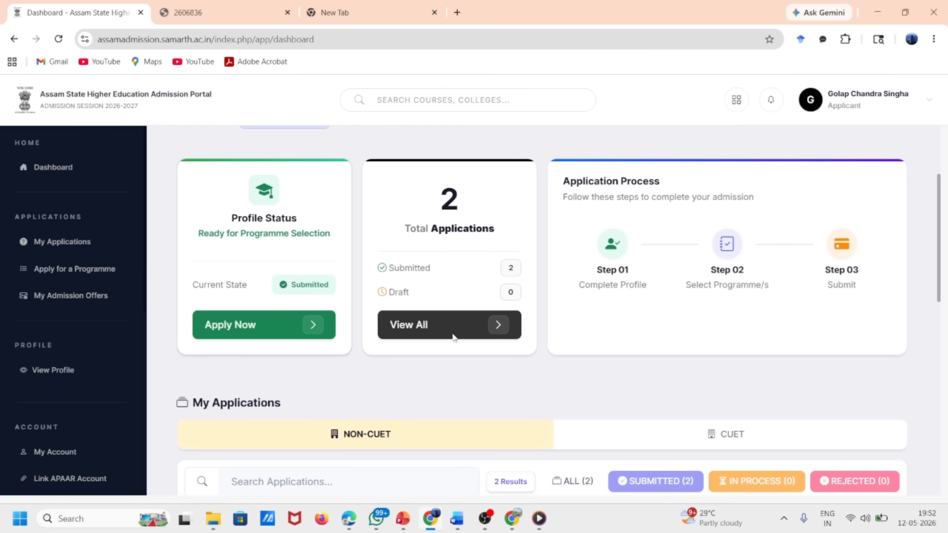
{"action": "scroll", "coordinate": [454, 339], "scroll_direction": "down", "scroll_amount": 4}
{"action": "scroll", "coordinate": [454, 339], "scroll_direction": "down", "scroll_amount": 3}
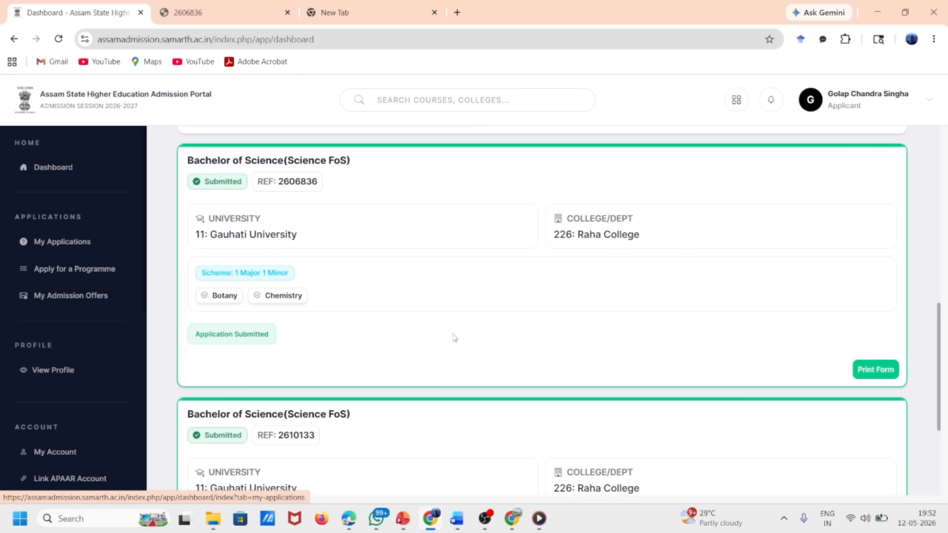
{"action": "scroll", "coordinate": [455, 338], "scroll_direction": "up", "scroll_amount": 1}
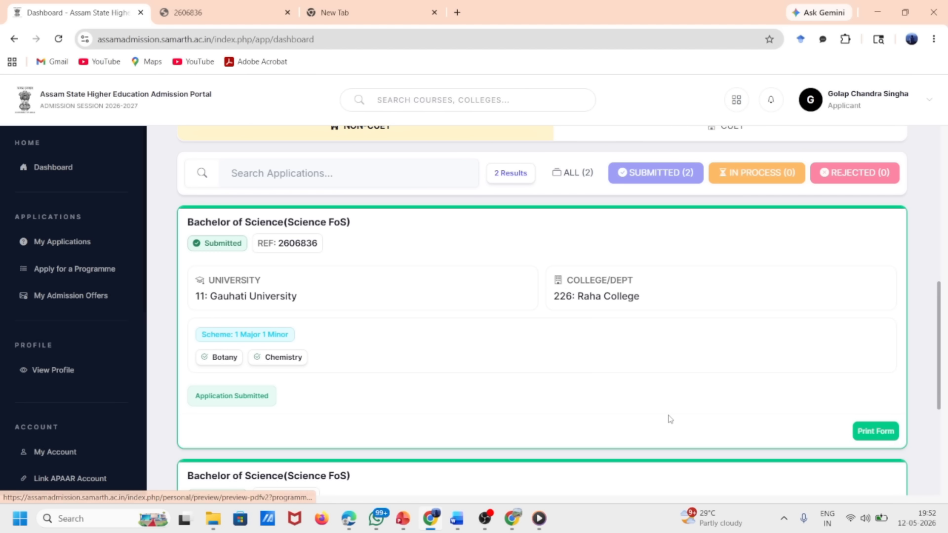
Step: Open the printable form of the submitted Bachelor of Science(Science FoS) application with Botany and Chemistry
{"action": "scroll", "coordinate": [669, 417], "scroll_direction": "up", "scroll_amount": 5}
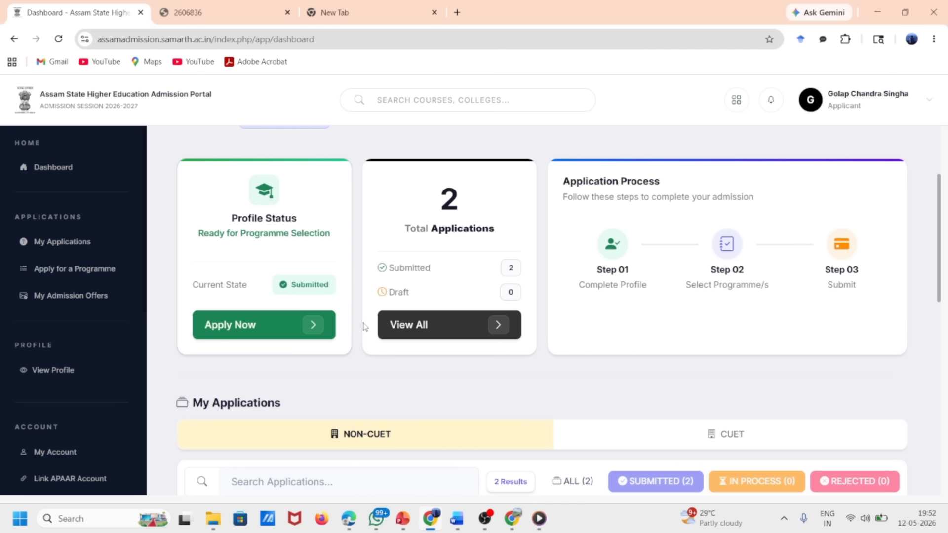
{"action": "scroll", "coordinate": [356, 306], "scroll_direction": "down", "scroll_amount": 7}
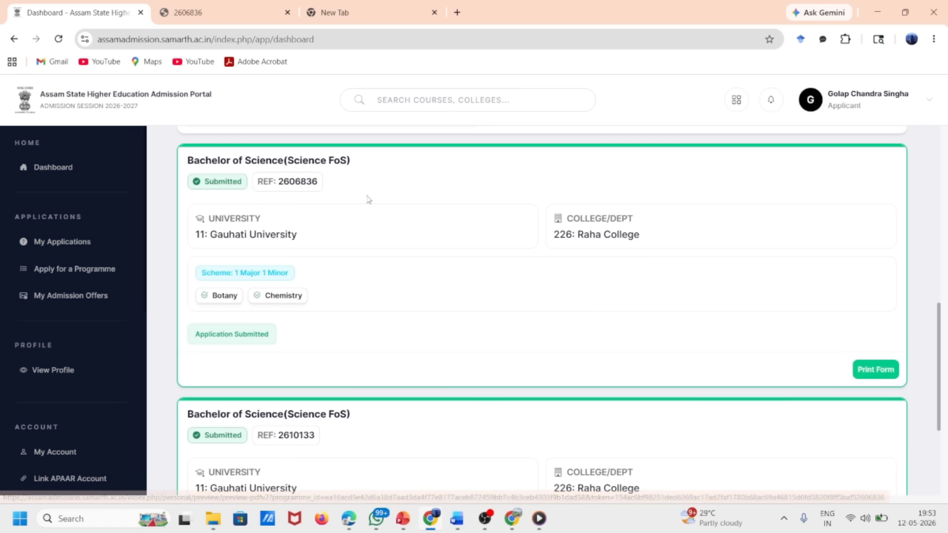
{"action": "left_click", "coordinate": [870, 372]}
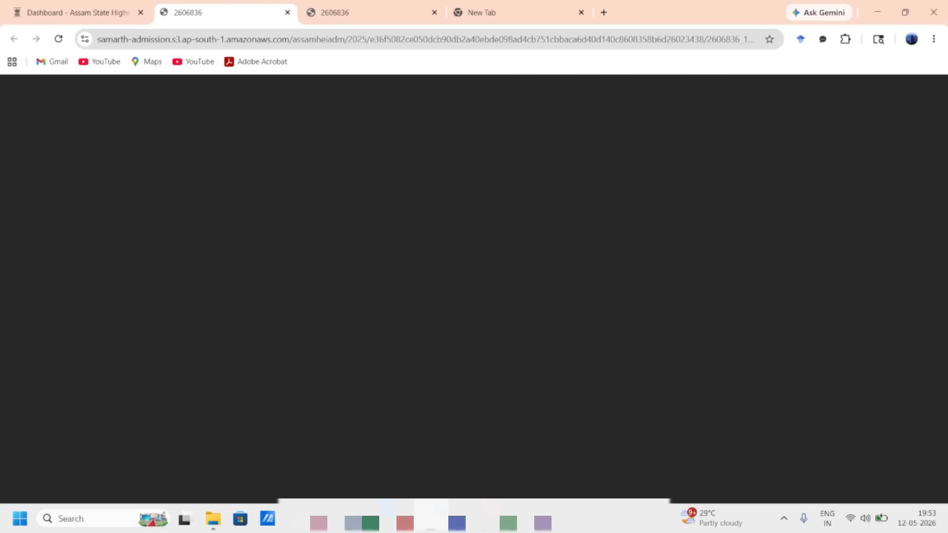